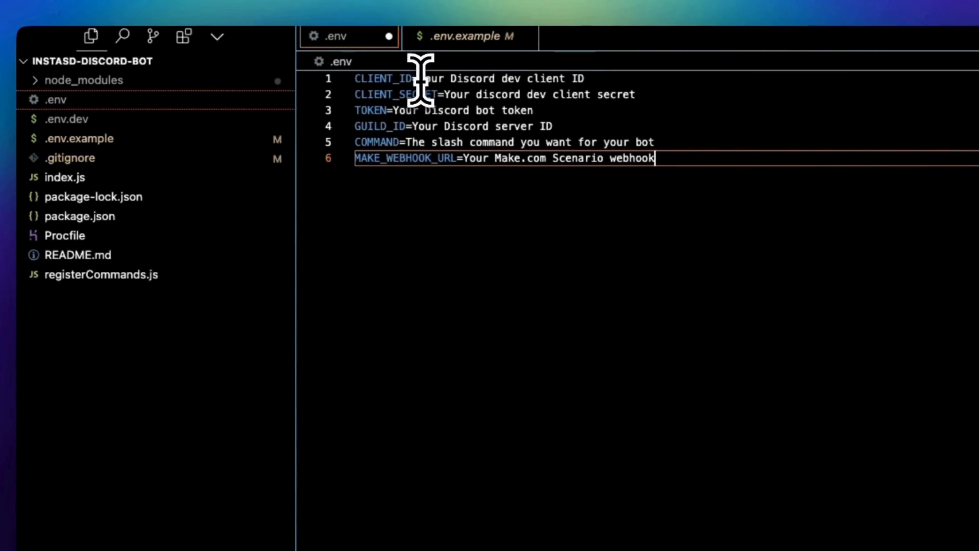
Step: Copy the client ID from the Discord developer portal's OAuth2 settings into CLIENT_ID in the .env file, and close .env.example
key("ctrl+grave")
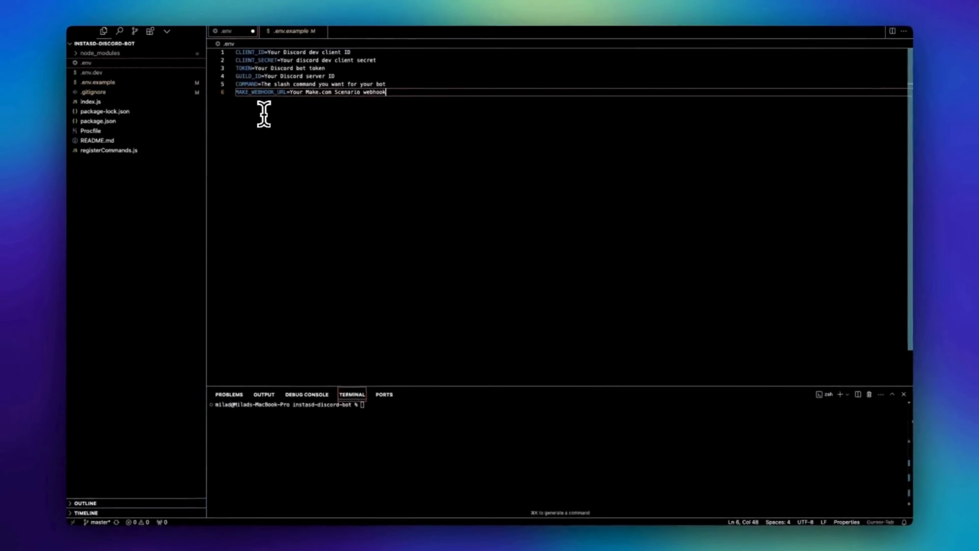
key("super+Tab")
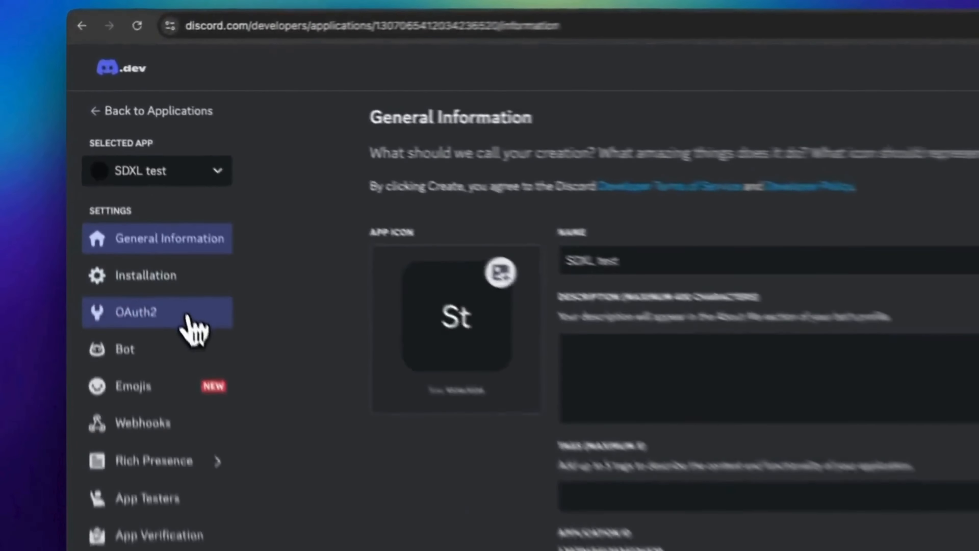
left_click(146, 203)
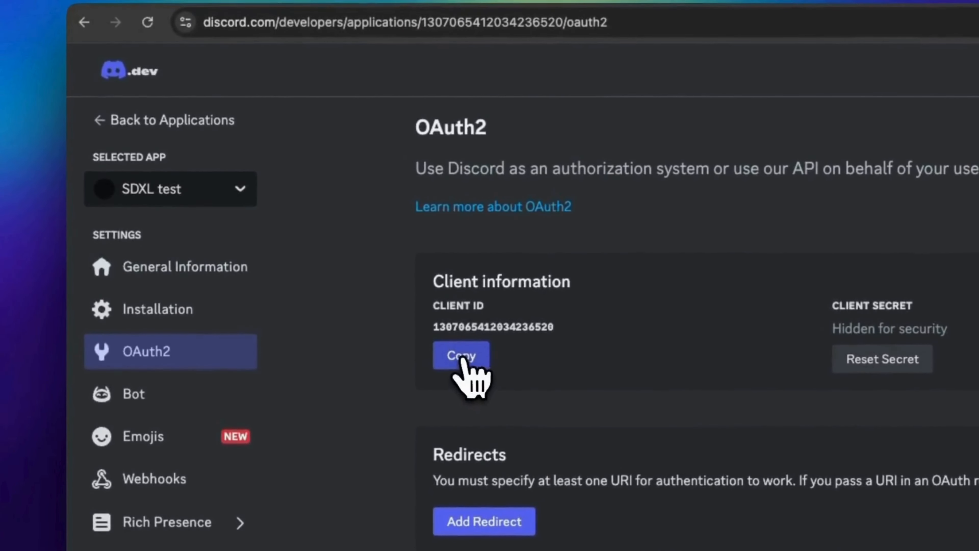
key("super+Tab")
left_click(305, 34)
left_click(239, 33)
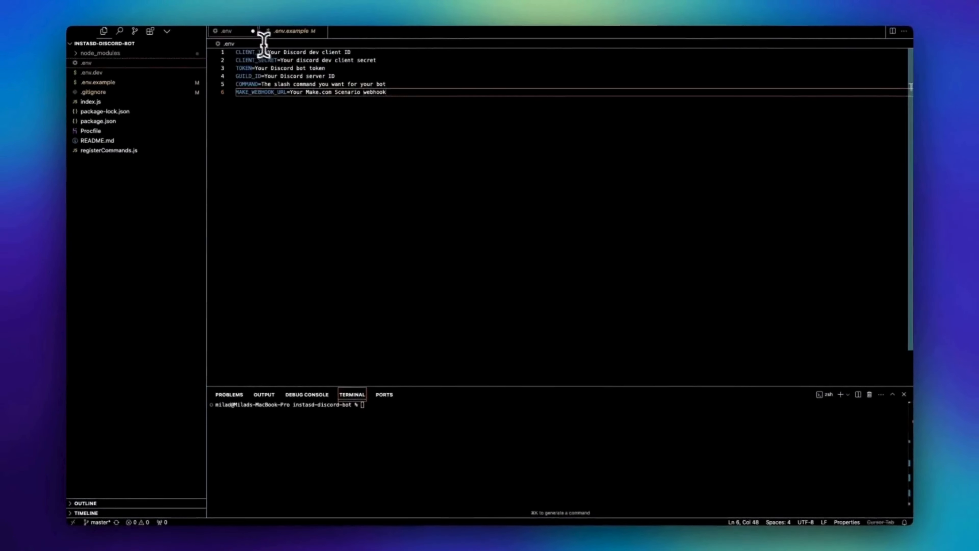
left_click_drag(268, 52, 370, 52)
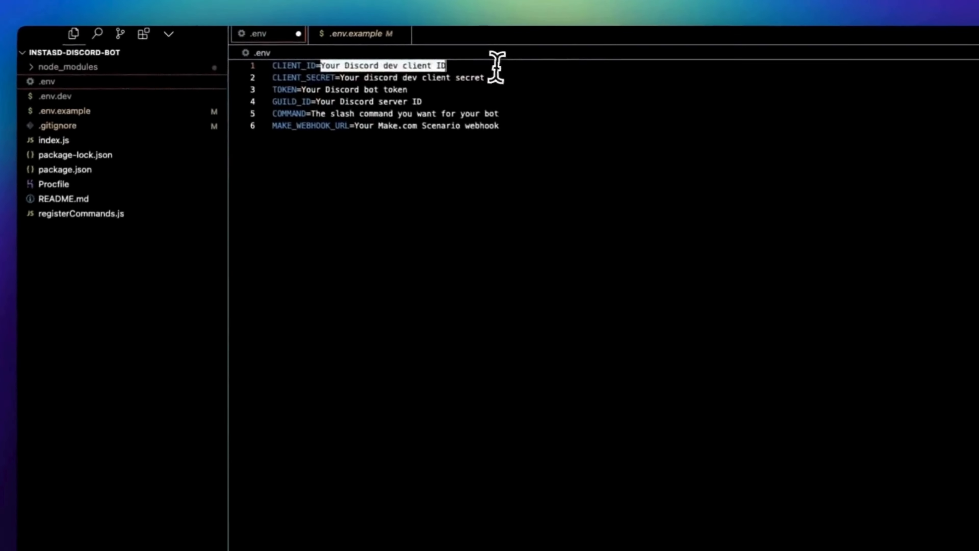
key("super+v")
left_click(409, 34)
Step: Switch to the Discord developer portal and regenerate the app's client secret, authenticating with the saved account password
key("super+Tab")
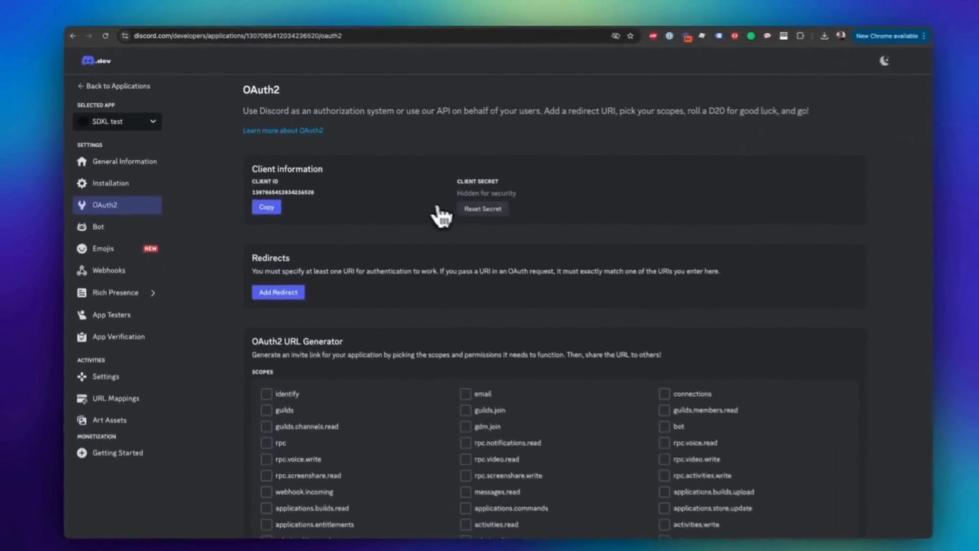
left_click(466, 210)
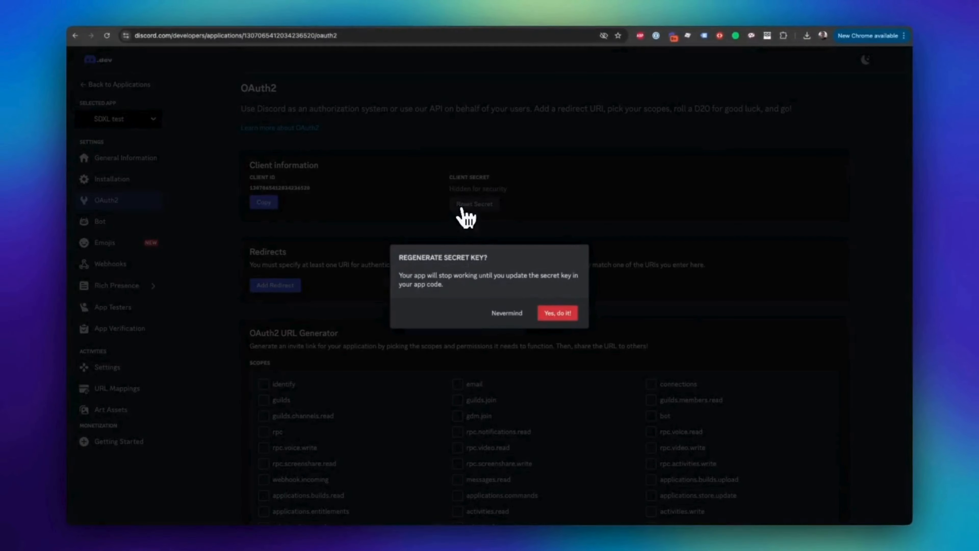
left_click(557, 315)
left_click(474, 284)
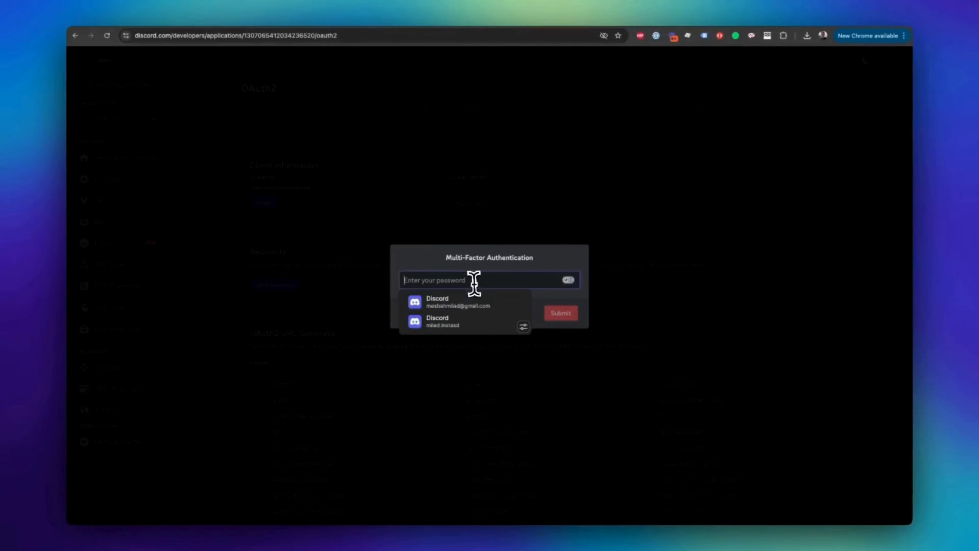
left_click(472, 302)
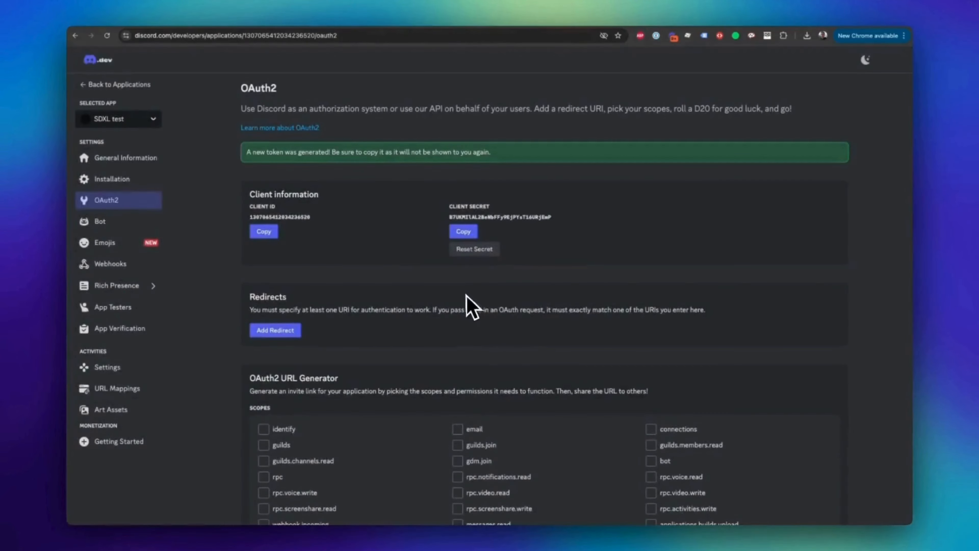
Step: Return to the code editor and replace the CLIENT_SECRET placeholder in the .env file by pasting the new client secret
key("super+Tab")
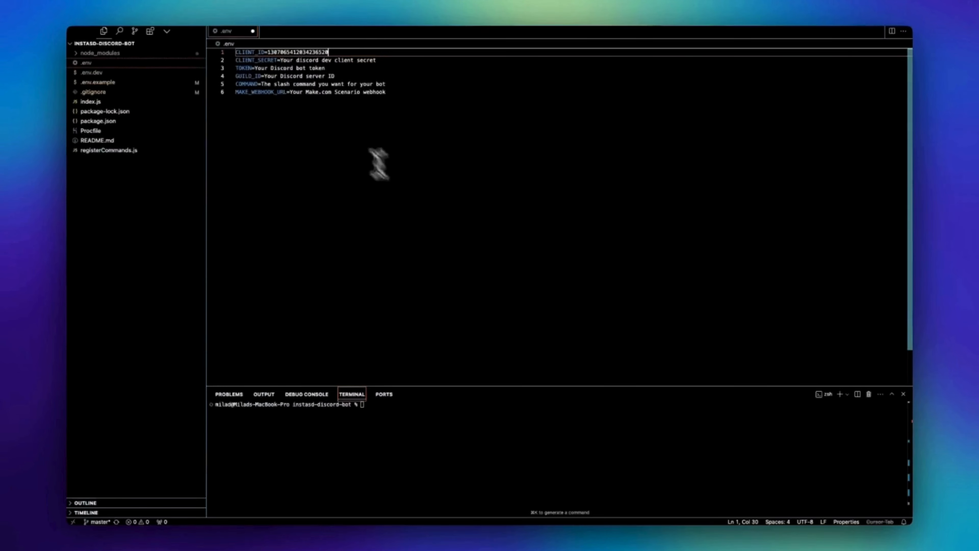
left_click_drag(279, 60, 533, 79)
key("super+v")
key("super+z")
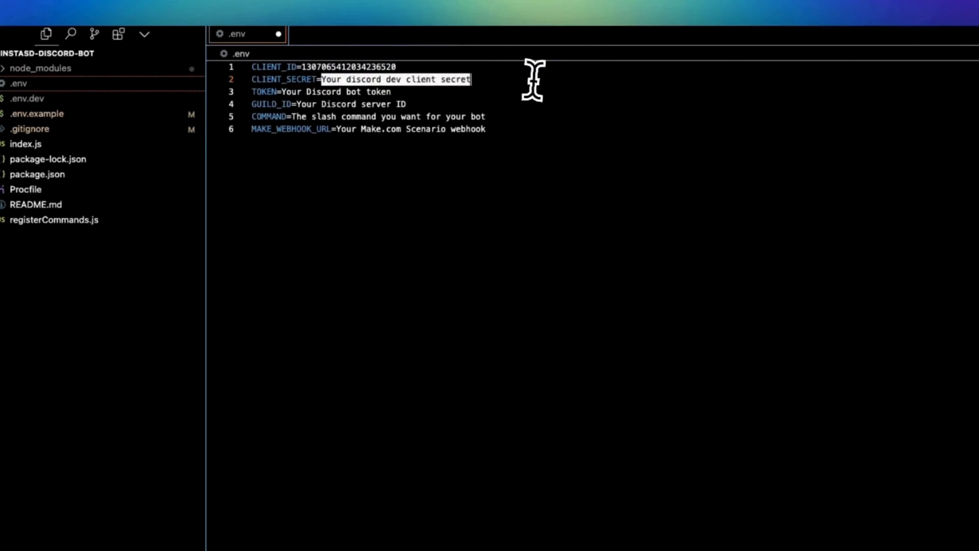
key("super+v")
Step: Switch to the Discord developer portal, reset the token in the Bot settings and copy the new bot token
key("super+Tab")
left_click(65, 284)
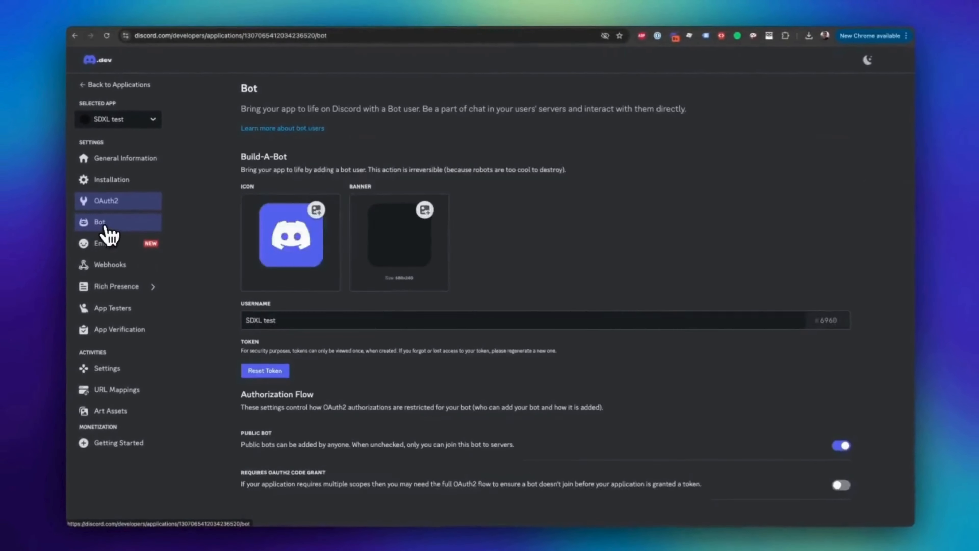
left_click(270, 371)
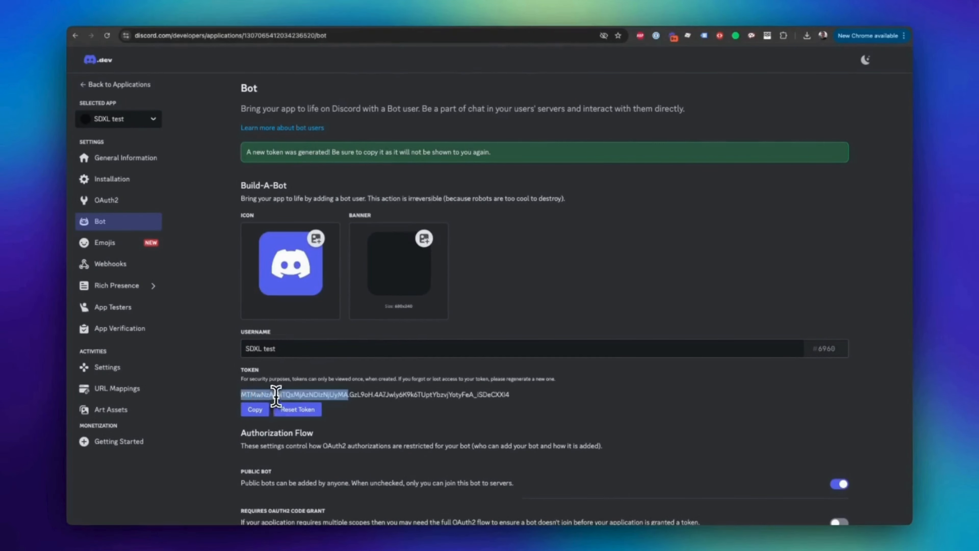
left_click(252, 407)
Step: Return to the code editor and replace the TOKEN placeholder in the .env file by pasting the bot token
key("super+Tab")
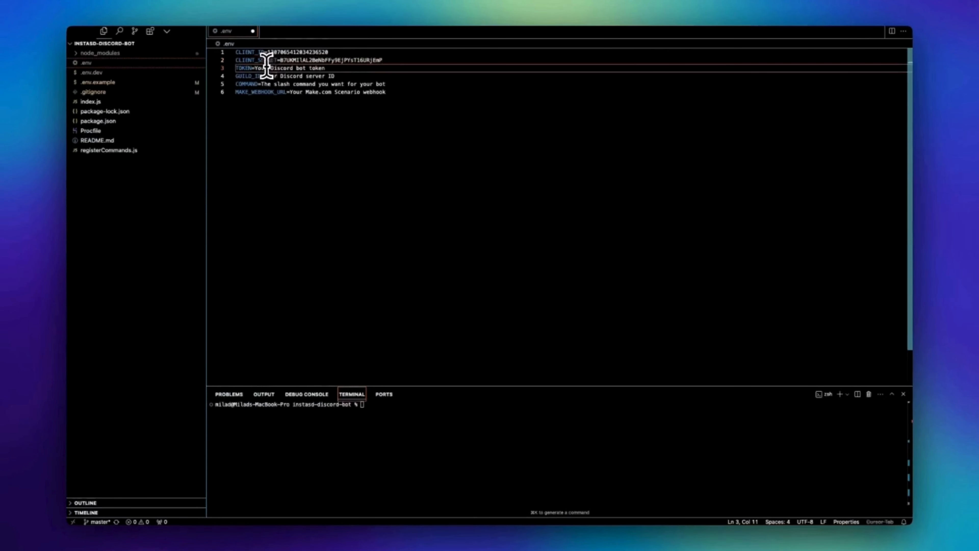
left_click_drag(254, 68, 324, 69)
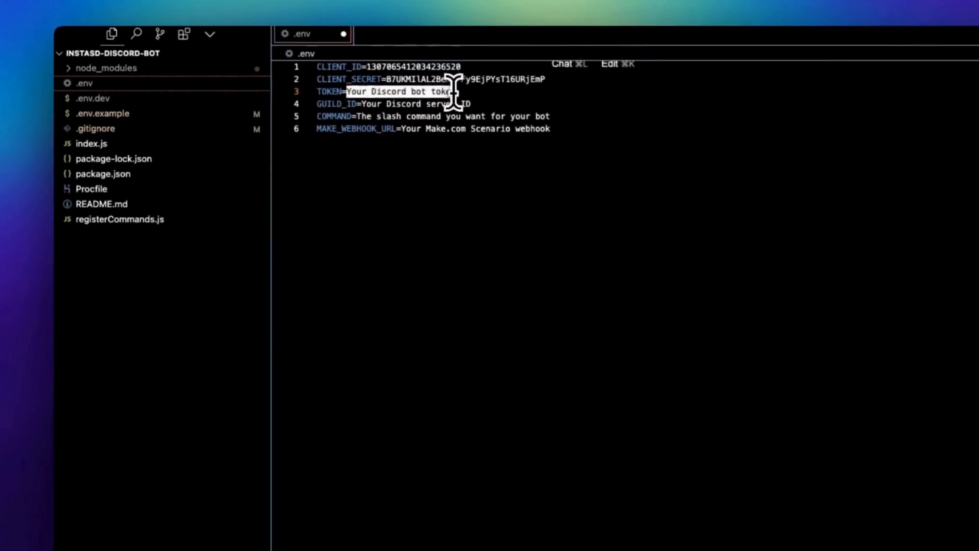
key("super+v")
key("Down")
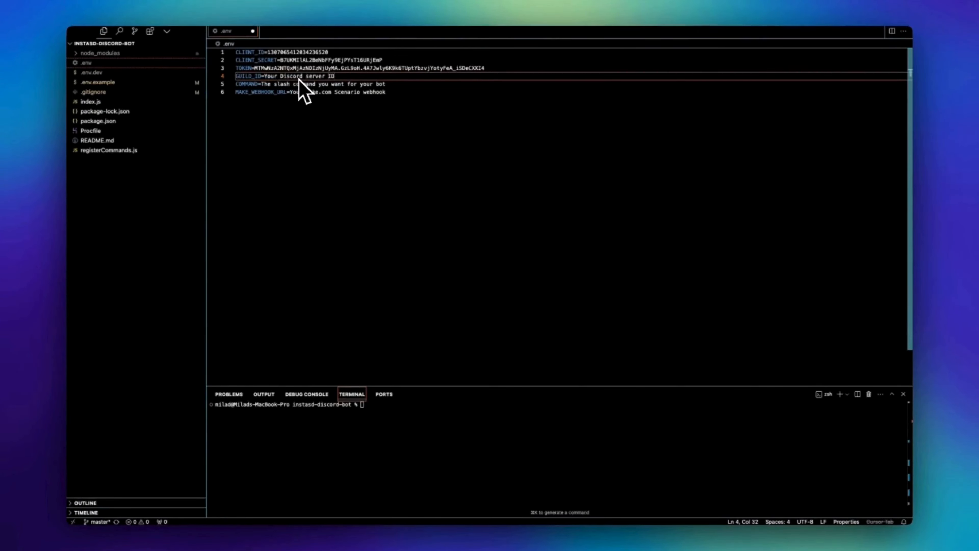
Step: Copy the server ID of Test Server in Discord and paste it over the GUILD_ID placeholder in the .env file
key("super+Tab")
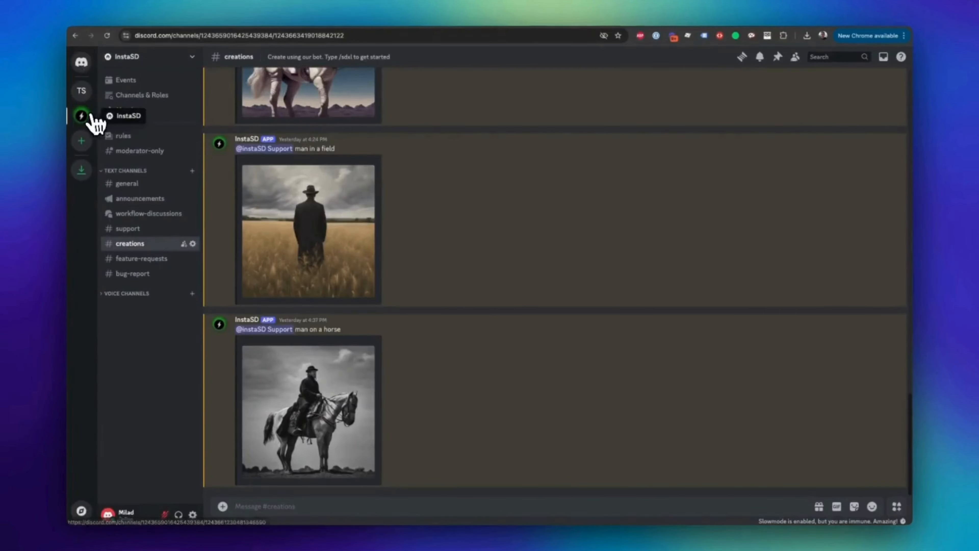
right_click(90, 119)
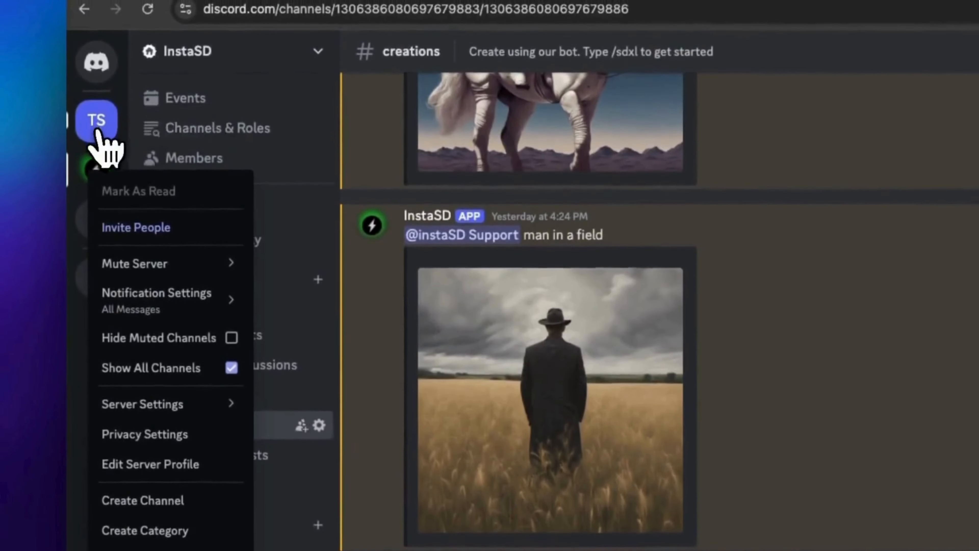
left_click(96, 7)
right_click(96, 5)
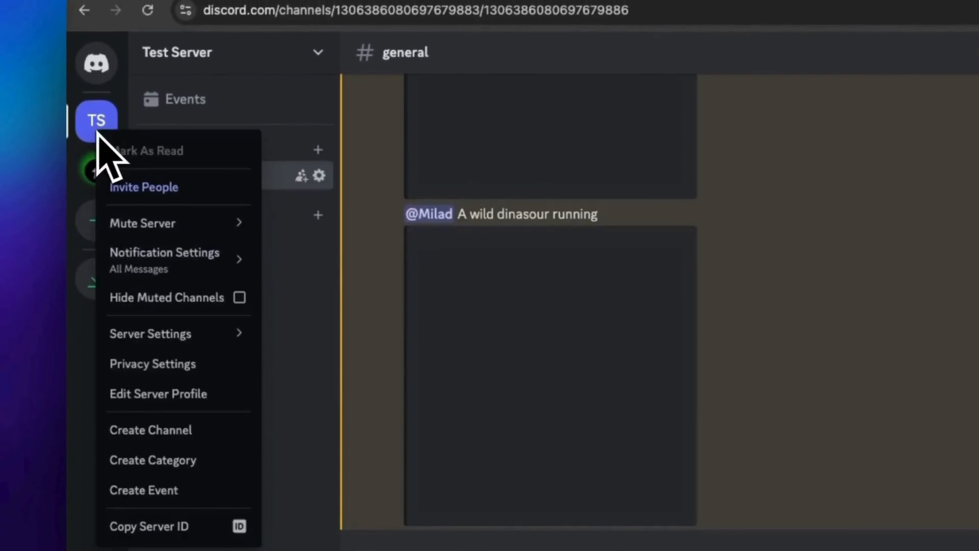
left_click(158, 440)
key("super+Tab")
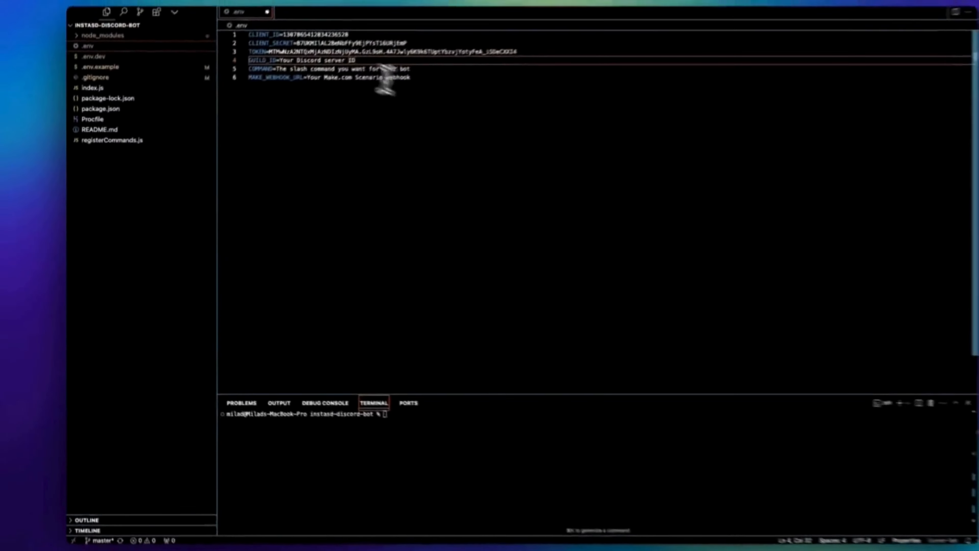
left_click_drag(269, 75, 337, 76)
key("super+v")
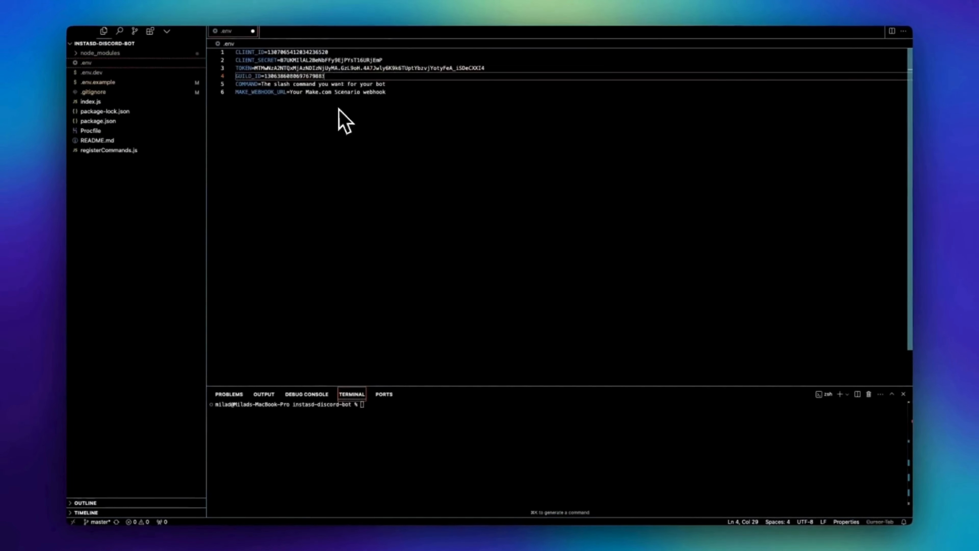
Step: Review Test Server's Copy Server ID option and the Developer Mode setting in Discord's advanced user settings
key("super+Tab")
right_click(82, 92)
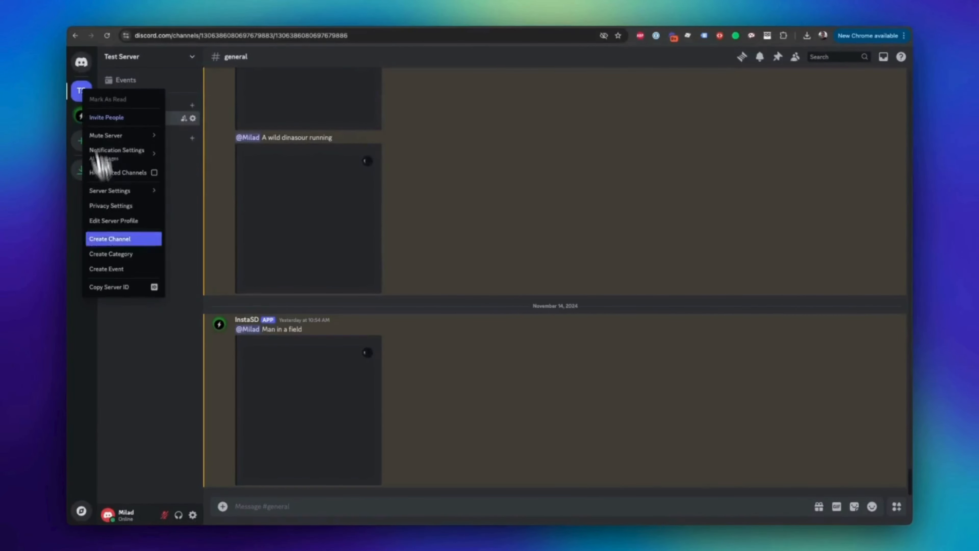
left_click(123, 287)
left_click(192, 515)
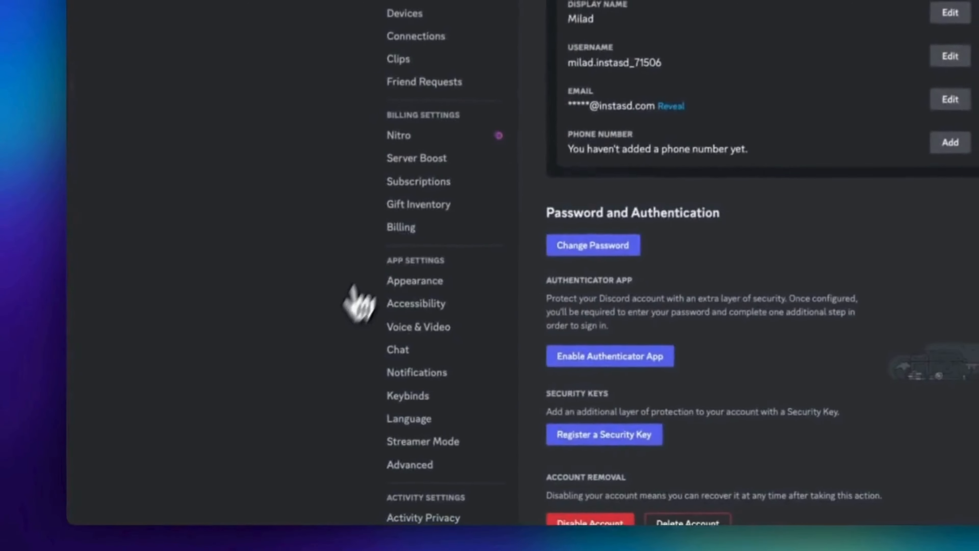
scroll(372, 261, "down", 2)
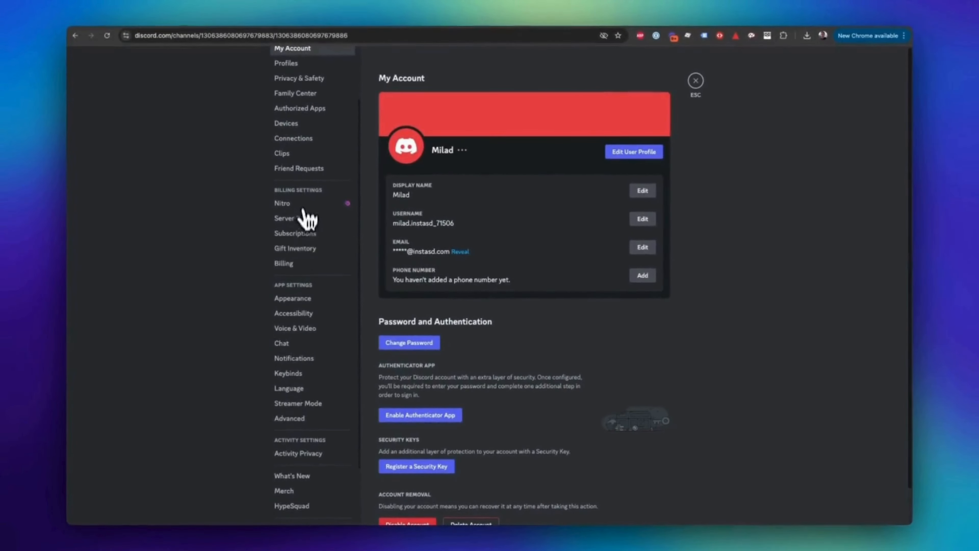
scroll(367, 200, "down", 1)
left_click(293, 373)
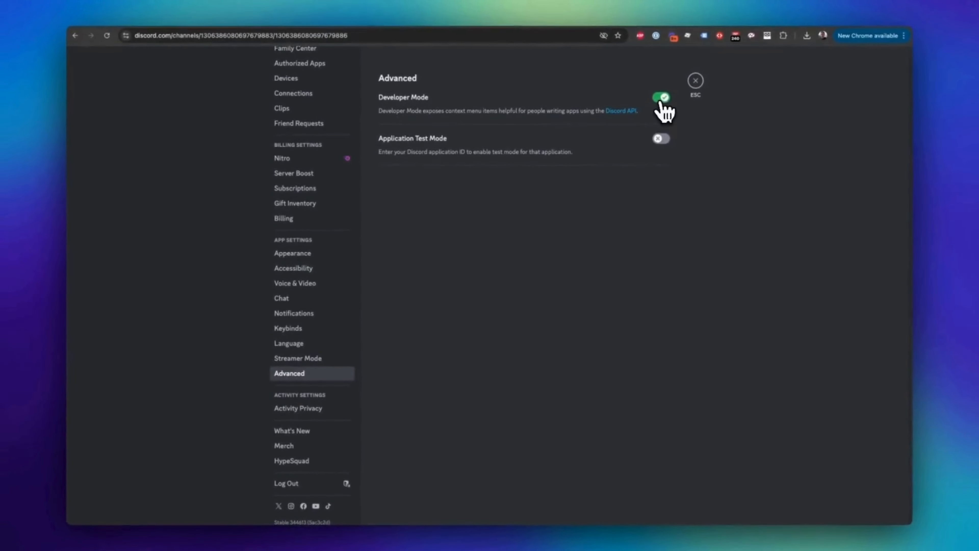
left_click(695, 81)
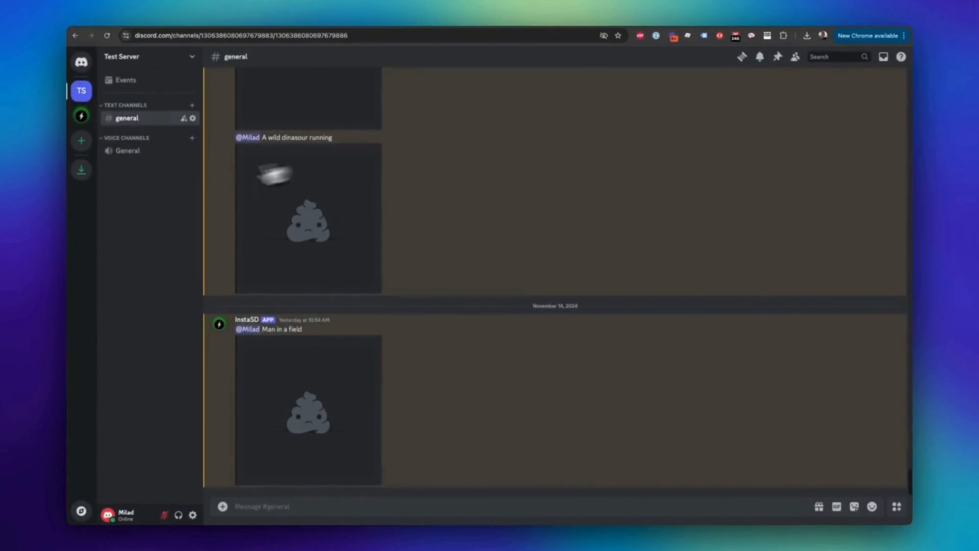
right_click(82, 91)
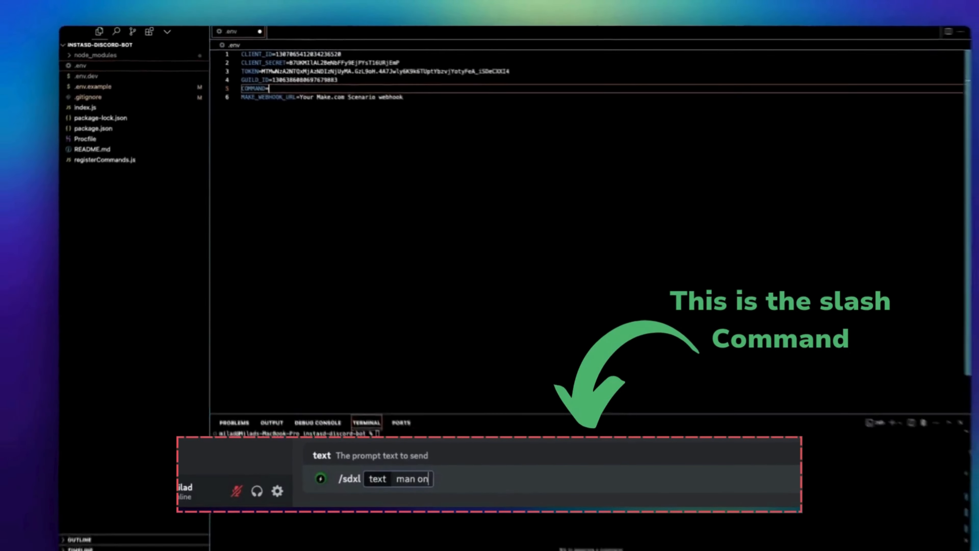
Step: Set COMMAND to sdxl in the .env file and save the file
type("sdxl")
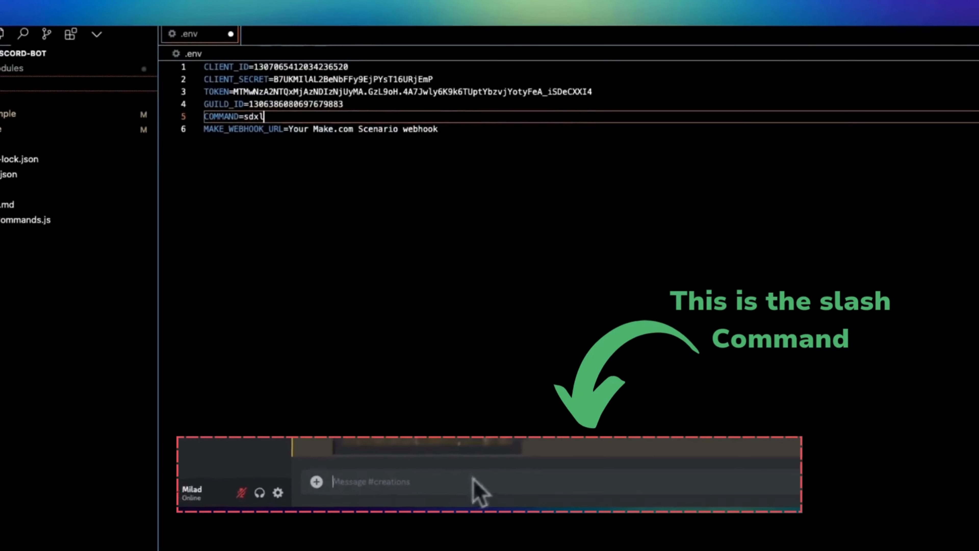
key("super+s")
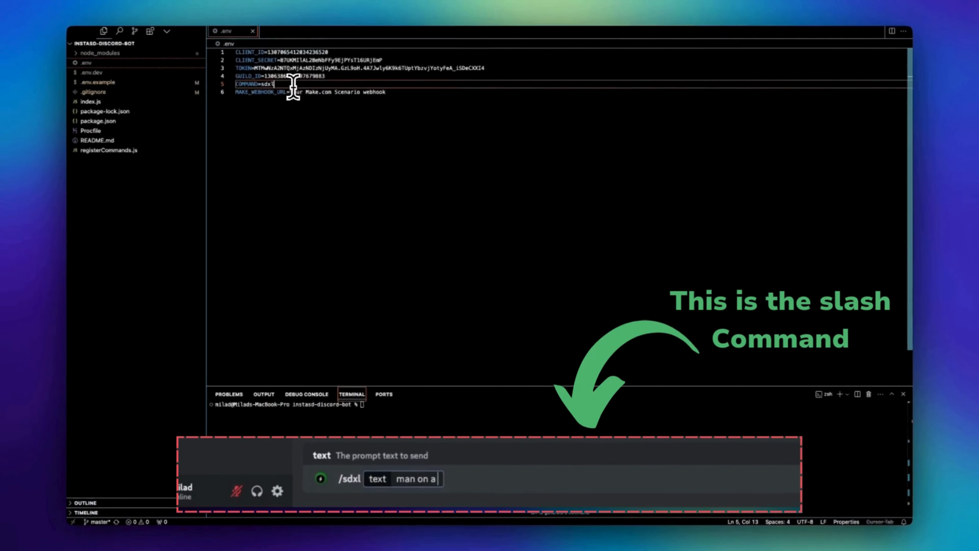
double_click(285, 92)
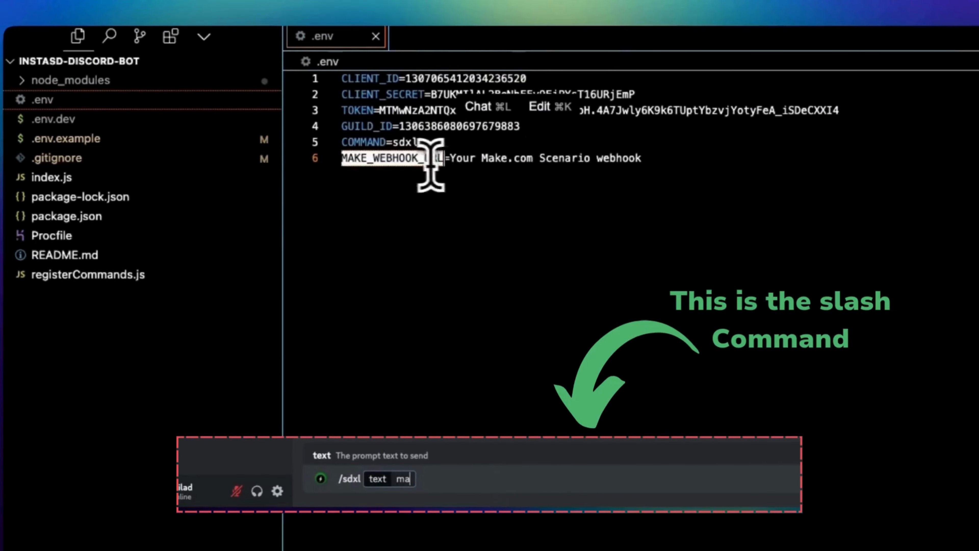
left_click(435, 162)
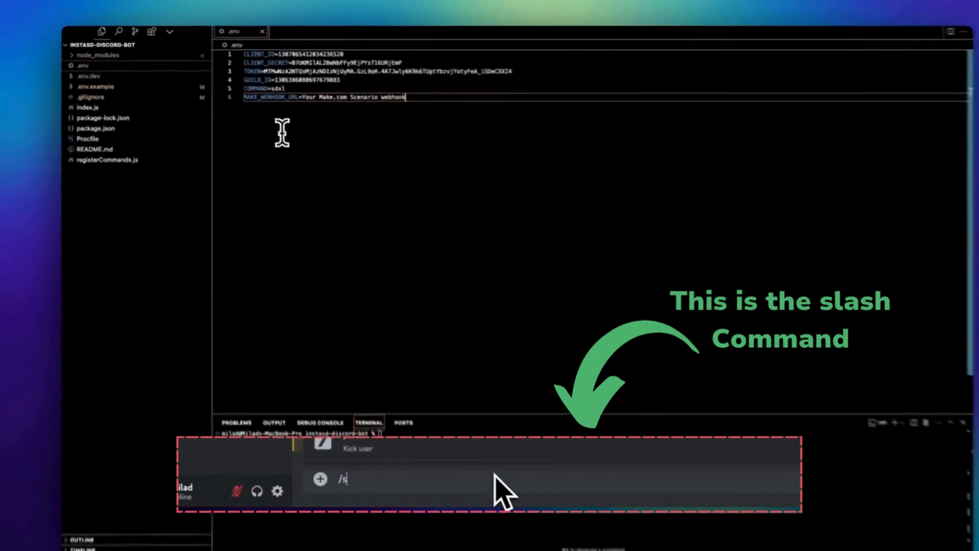
left_click(311, 88)
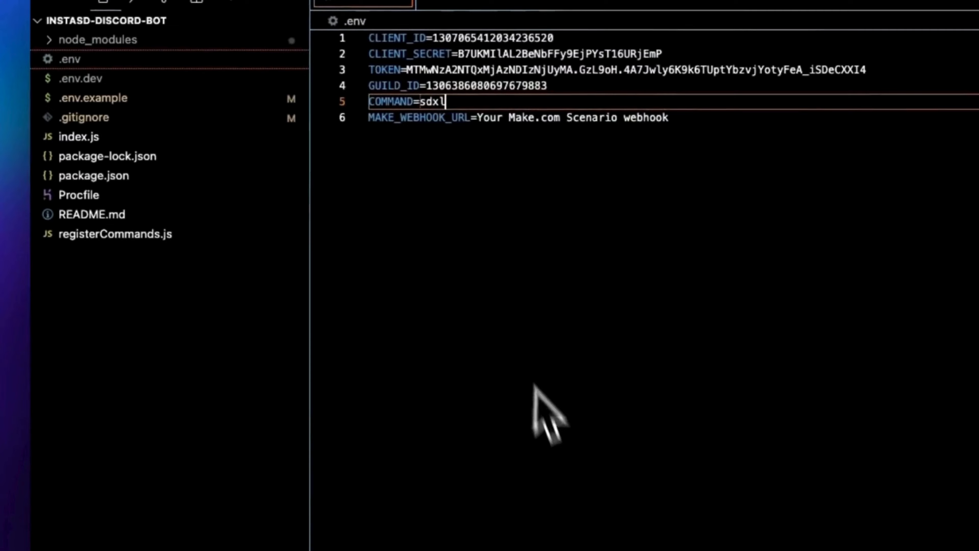
left_click(521, 443)
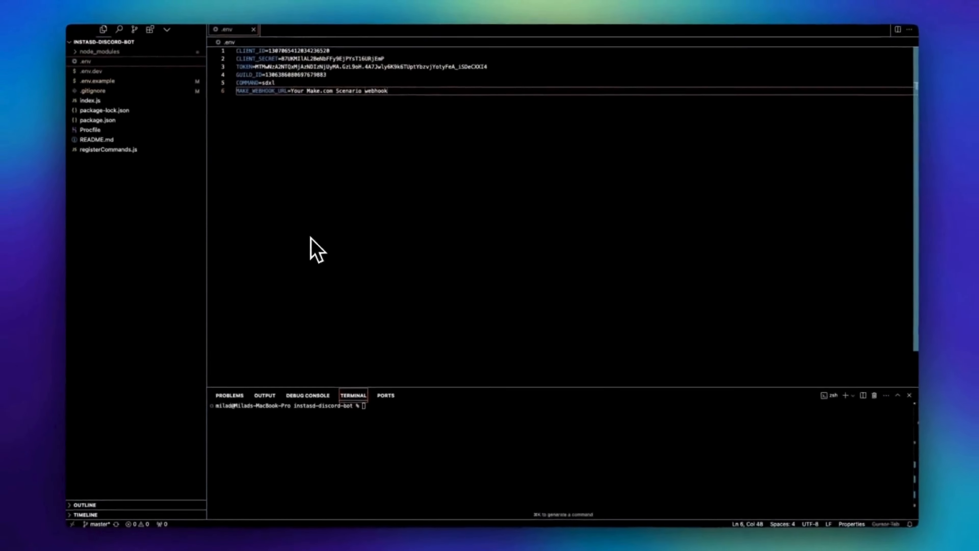
key("super+Tab")
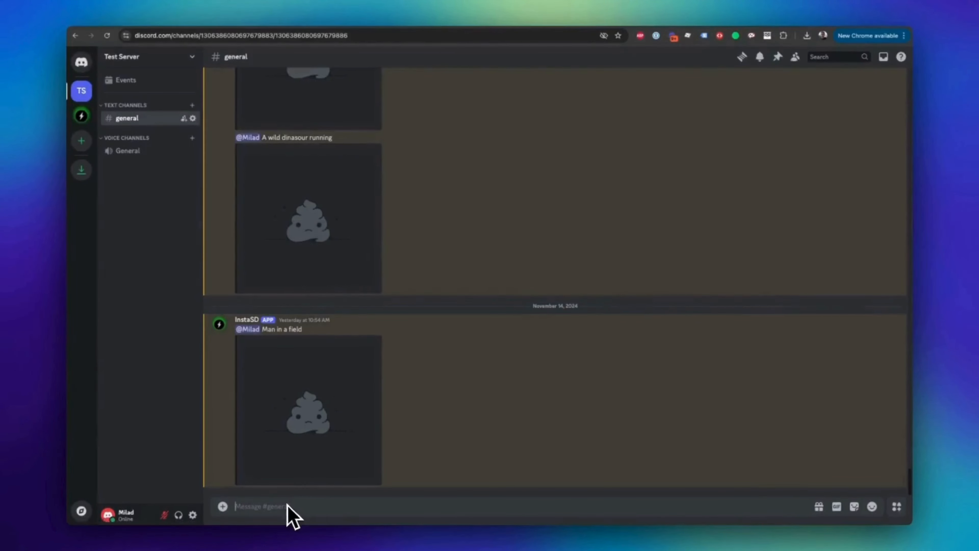
left_click(286, 503)
type("/std")
key("BackSpace")
key("BackSpace")
key("BackSpace")
key("BackSpace")
Step: Switch to the code editor and run npm install in the instasd-discord-bot project's terminal
key("super+Tab")
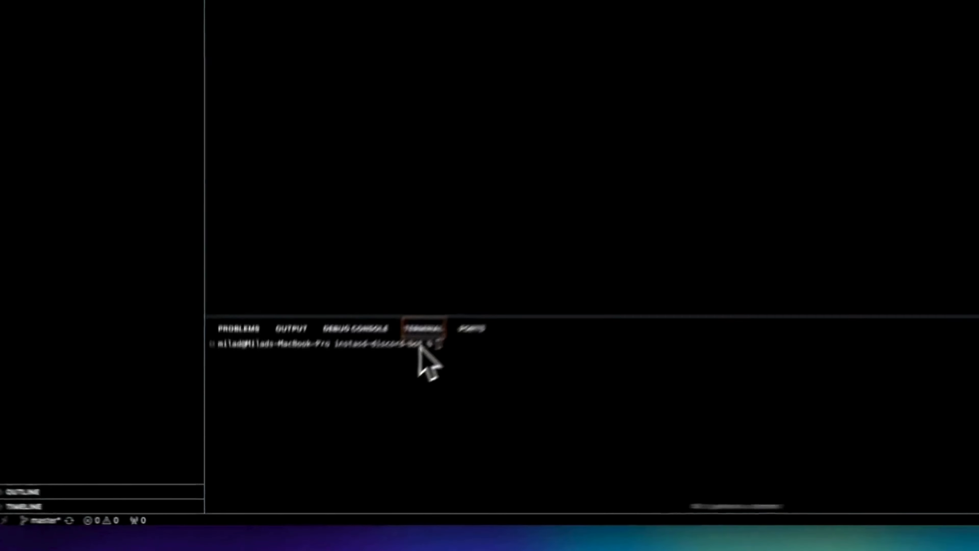
type("npm ins")
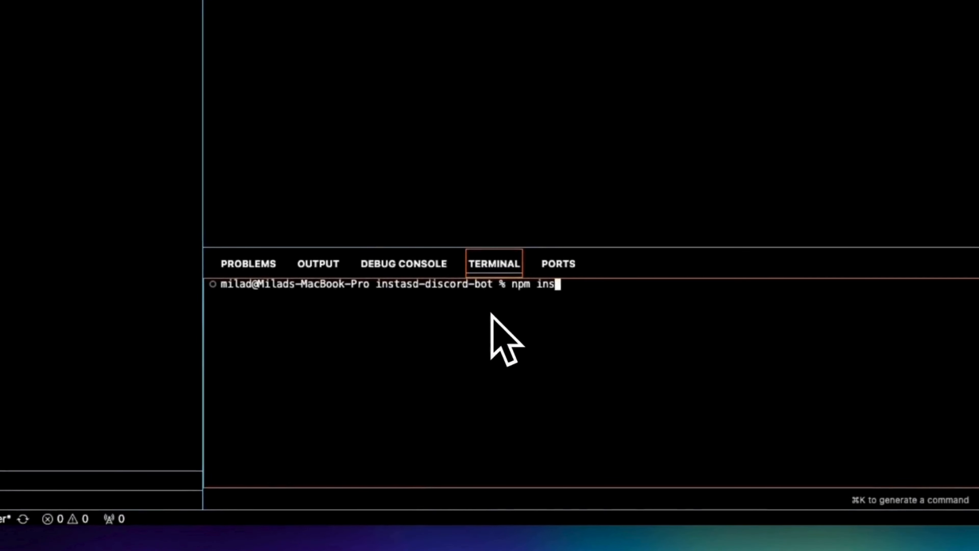
type("tall")
key("Return")
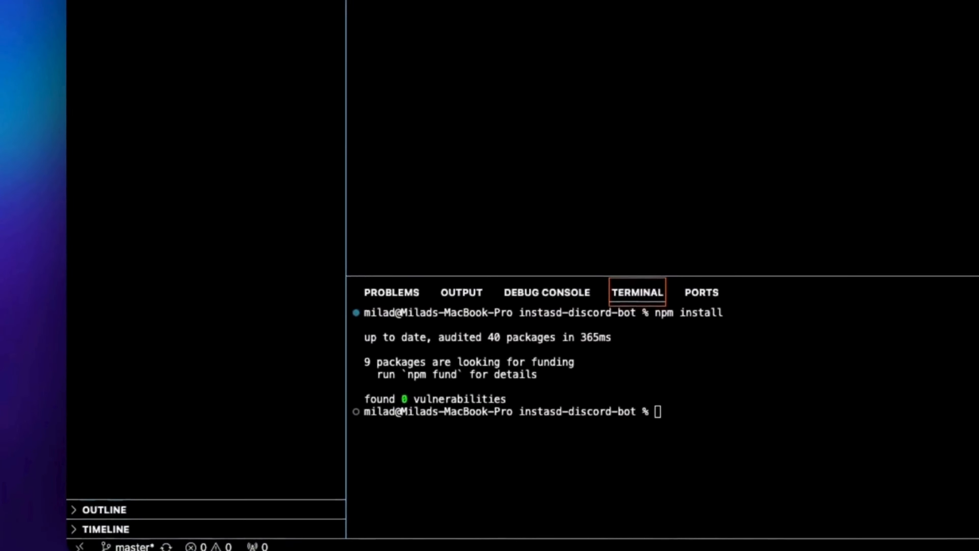
Step: Register the bot's slash commands by running node registerCommands.js in the project terminal
left_click(735, 480)
key("super+v")
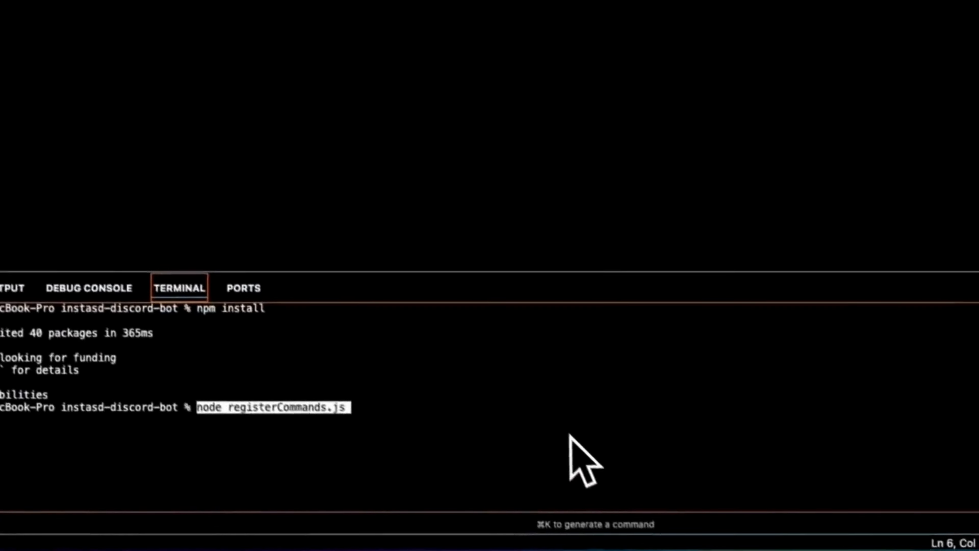
key("Return")
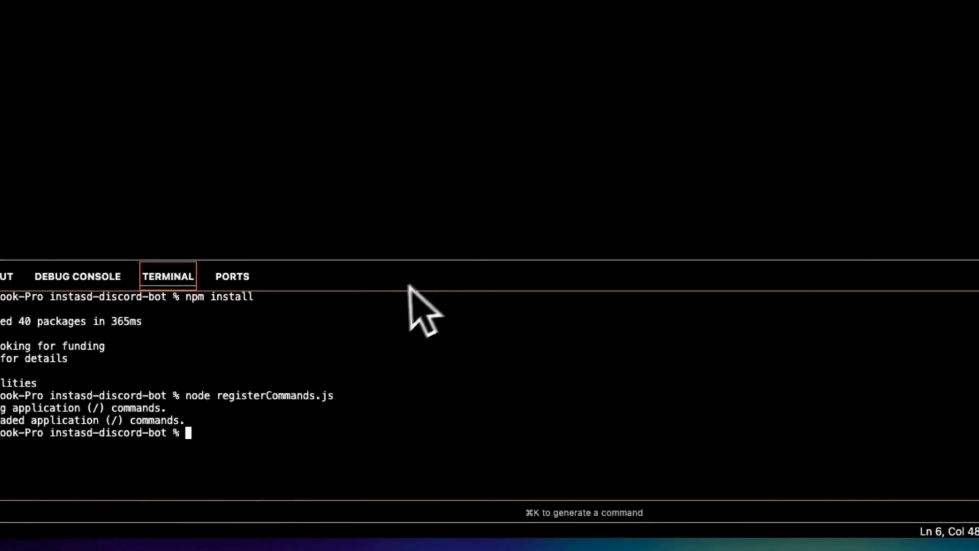
Step: Switch to Discord and pick the /sdxl command in Test Server's general channel, leaving its text option empty
key("super+Tab")
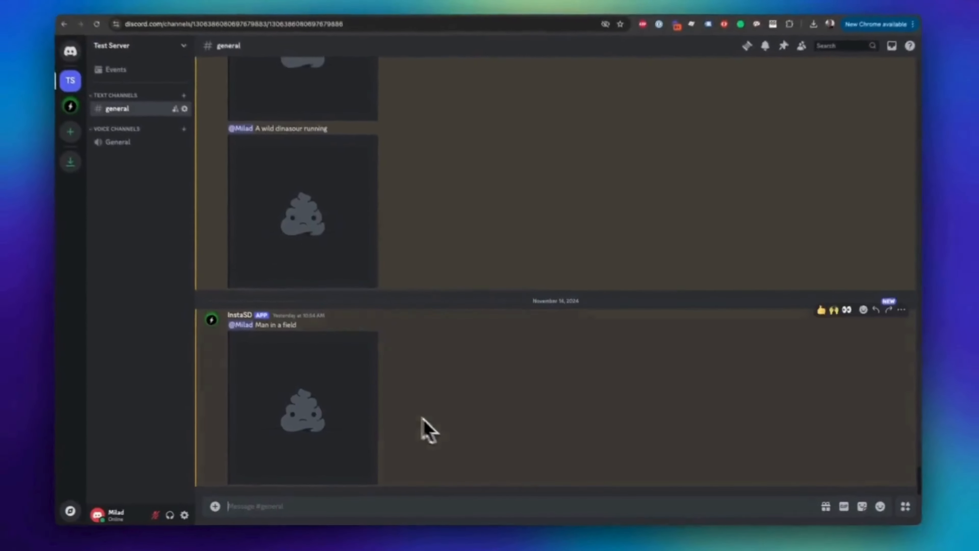
left_click(287, 506)
type("/sdxl")
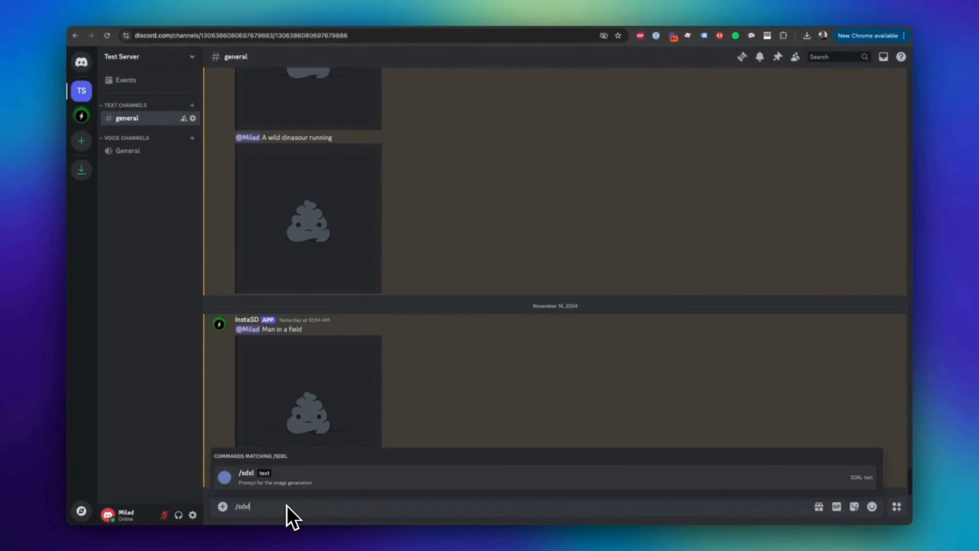
key("Return")
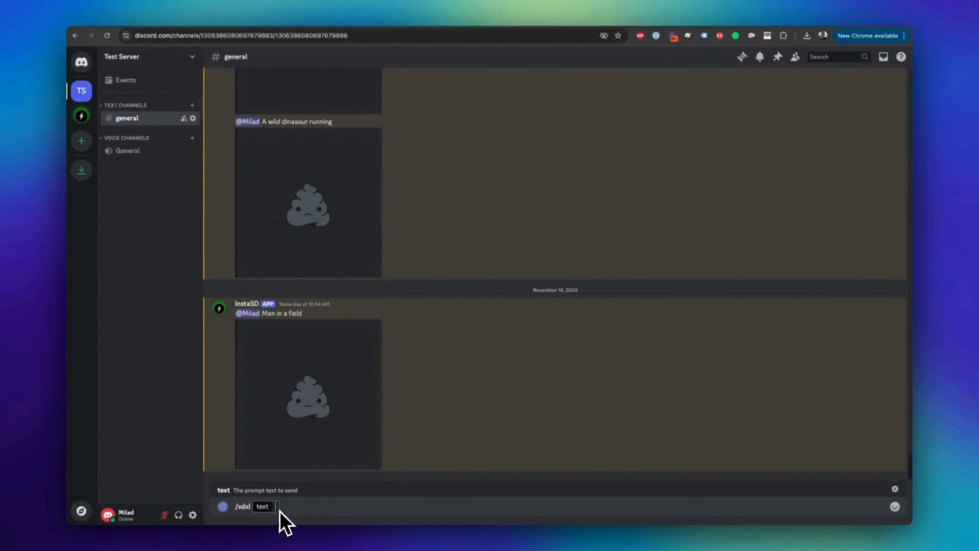
Step: Start the bot with node index.js in the code editor's terminal and submit a prompt about a man through /sdxl in Discord
key("super+Tab")
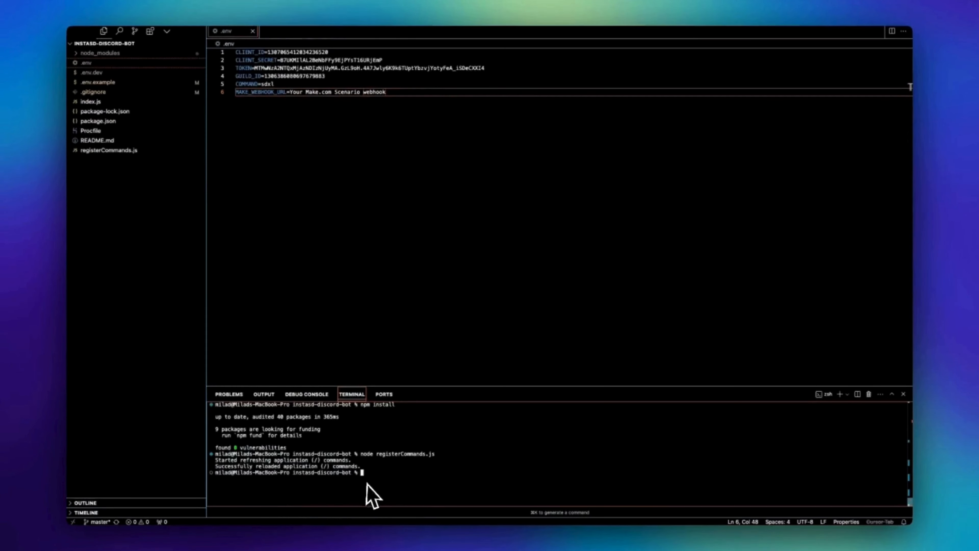
type("node index.js")
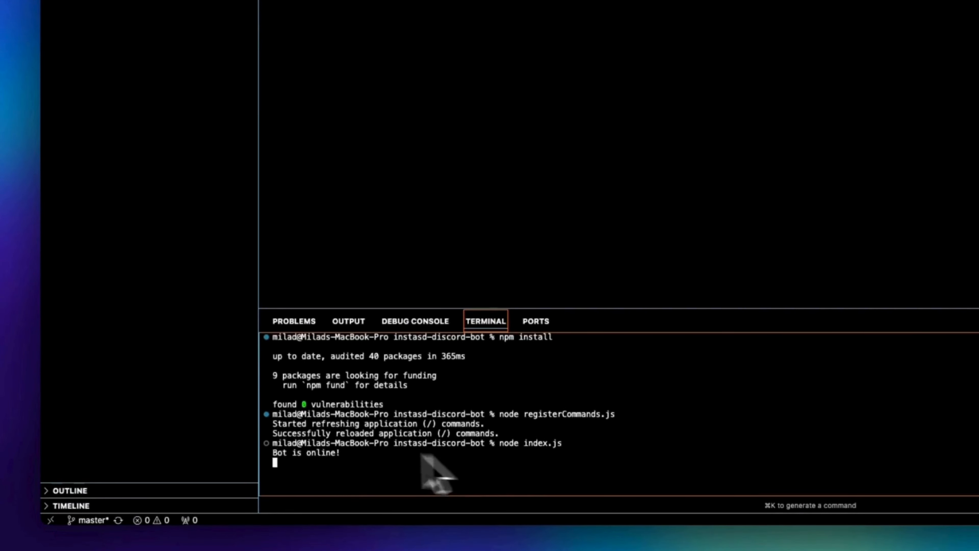
key("super+Tab")
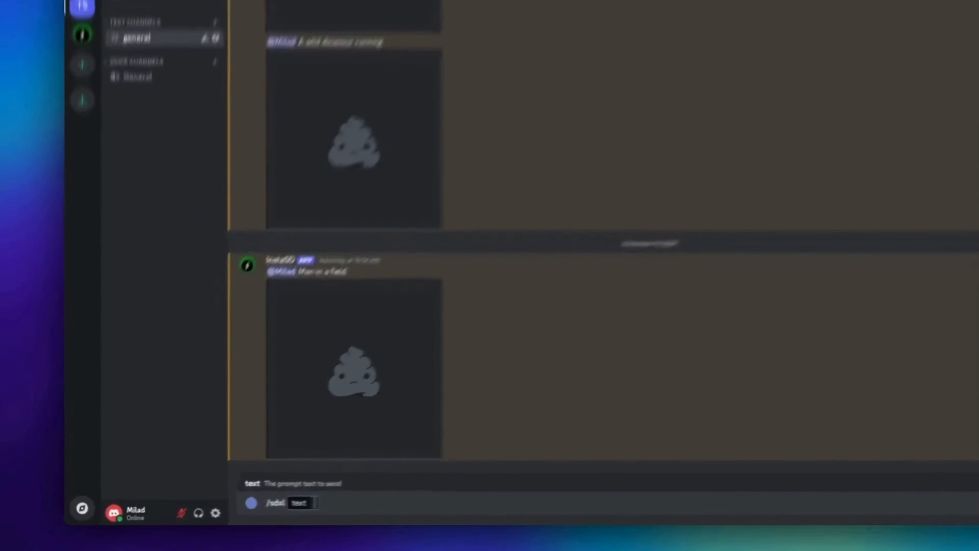
type("man")
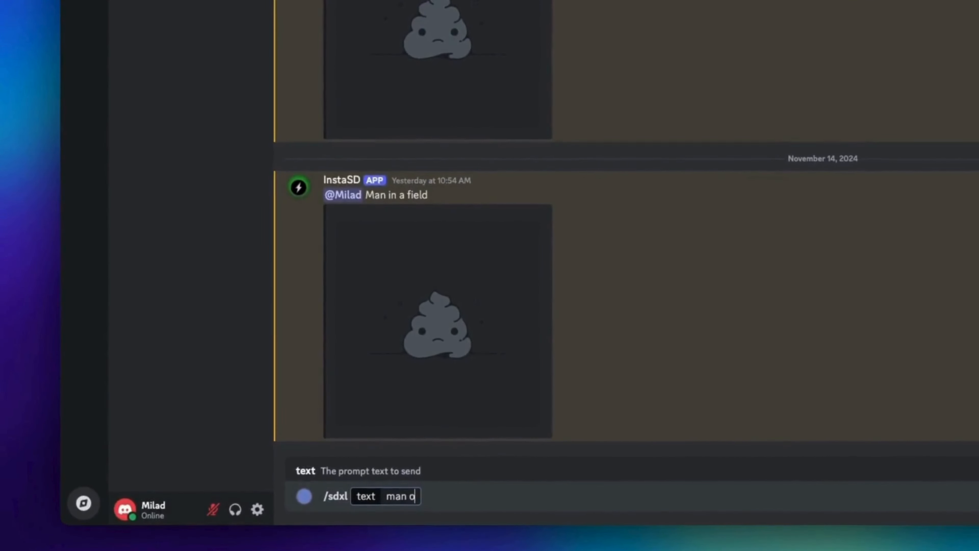
type(" in a field")
key("Return")
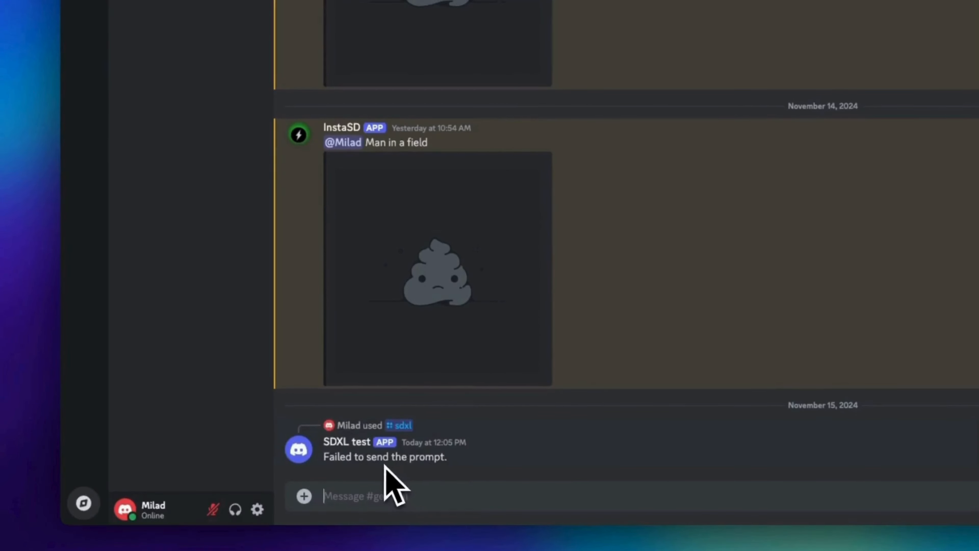
Step: Examine the bot's terminal output in the code editor and its reply to the prompt in Discord
key("super+Tab")
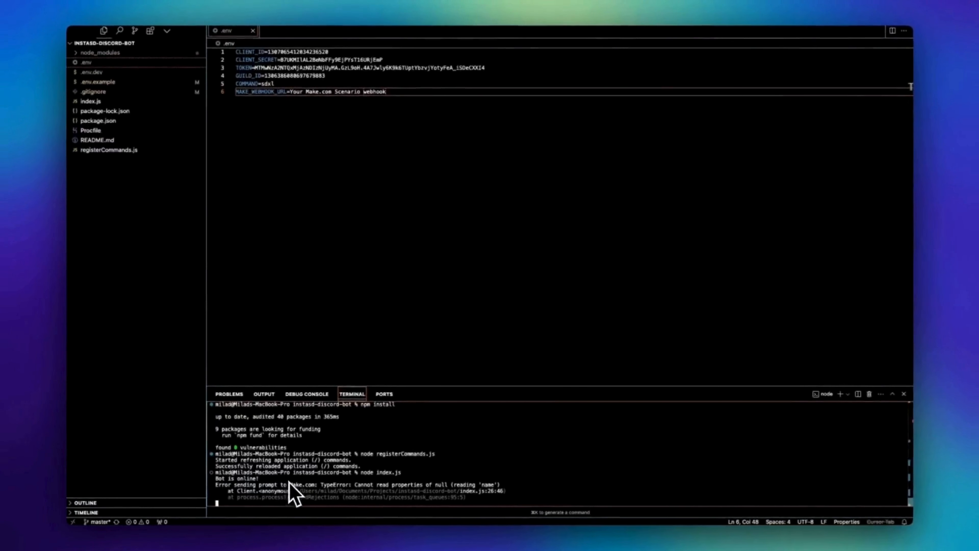
key("super+Tab")
Step: Switch to Make, create a new scenario and import the blueprint (1).json file from Downloads into it
key("super+Tab")
key("super+Tab")
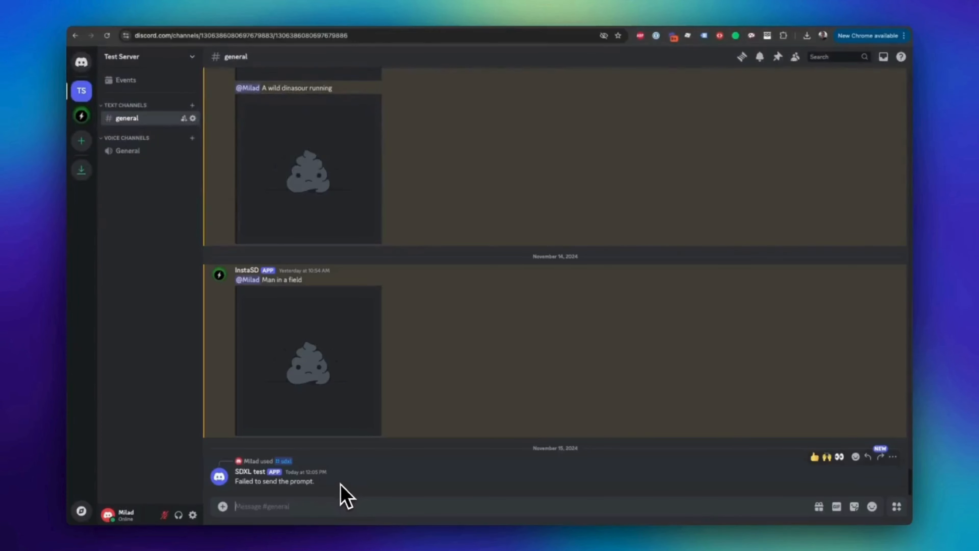
key("super+Tab")
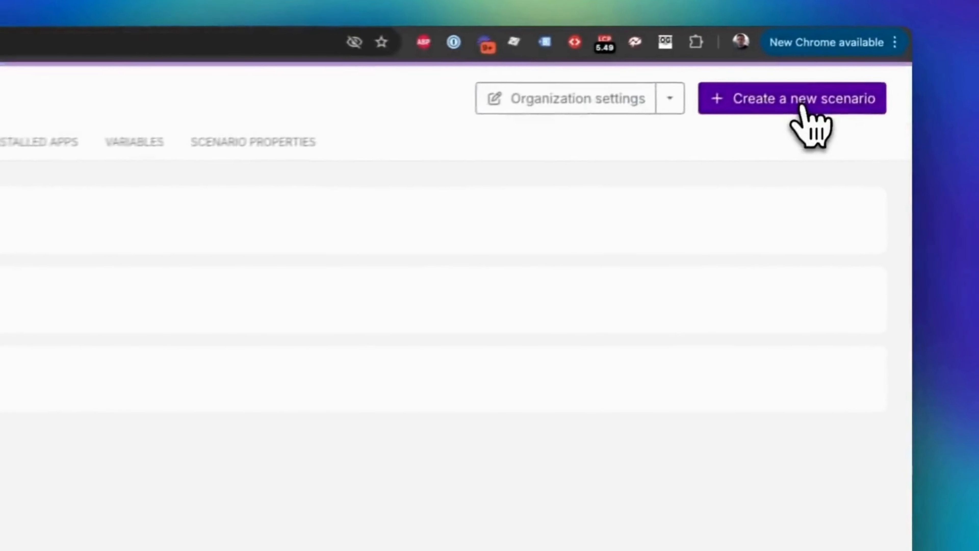
left_click(847, 65)
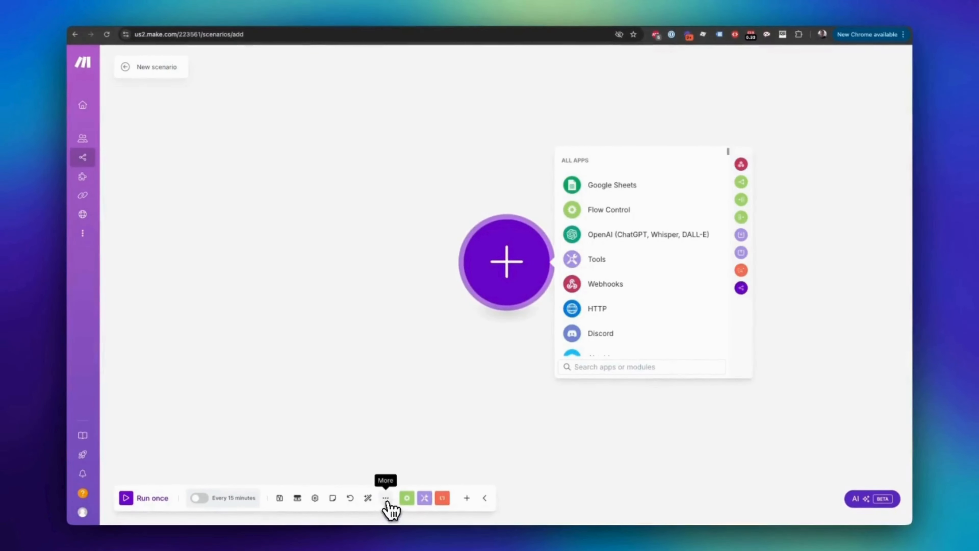
left_click(385, 497)
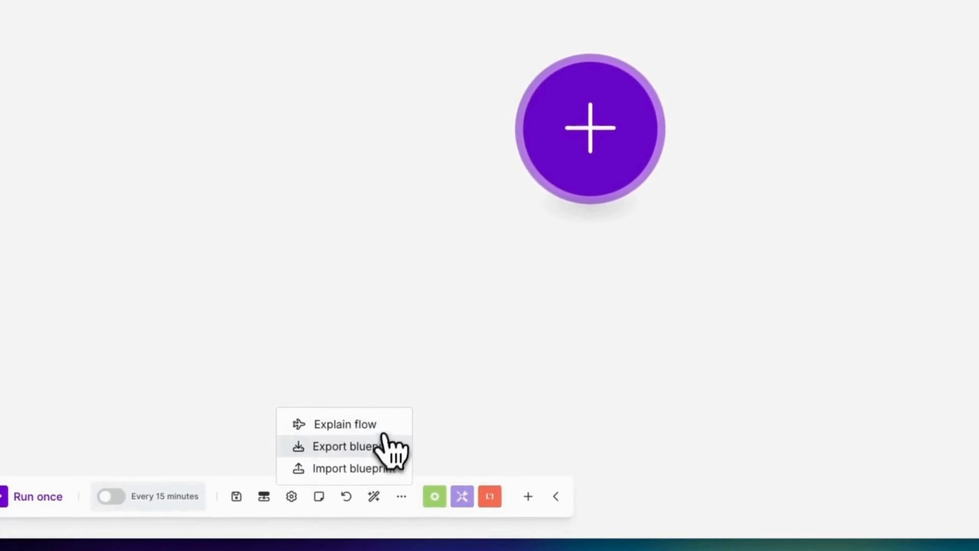
left_click(375, 470)
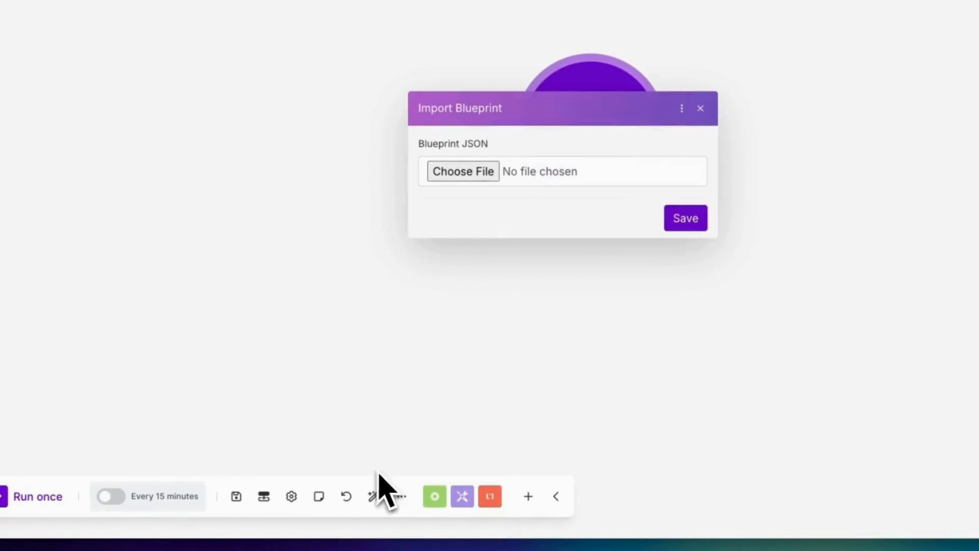
left_click(461, 171)
left_click(320, 154)
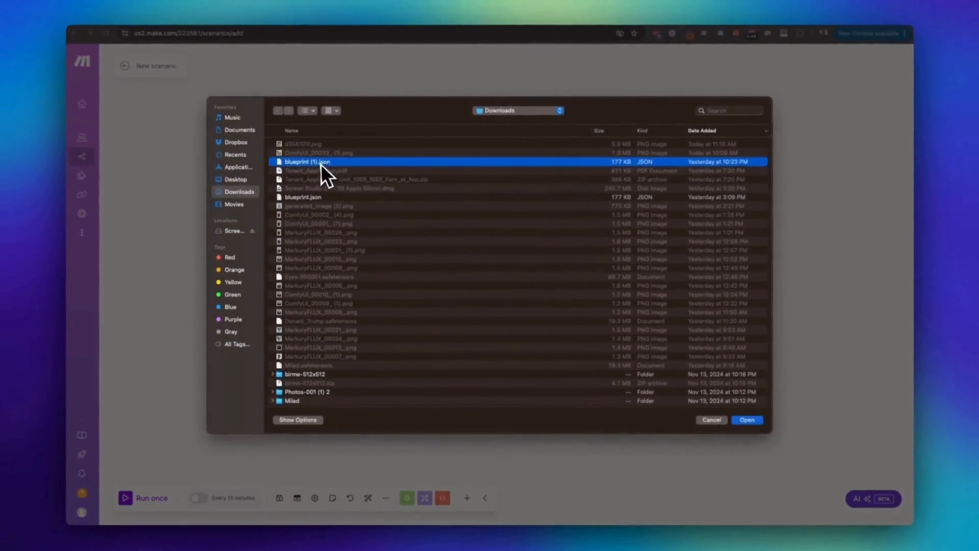
left_click(756, 418)
left_click(567, 319)
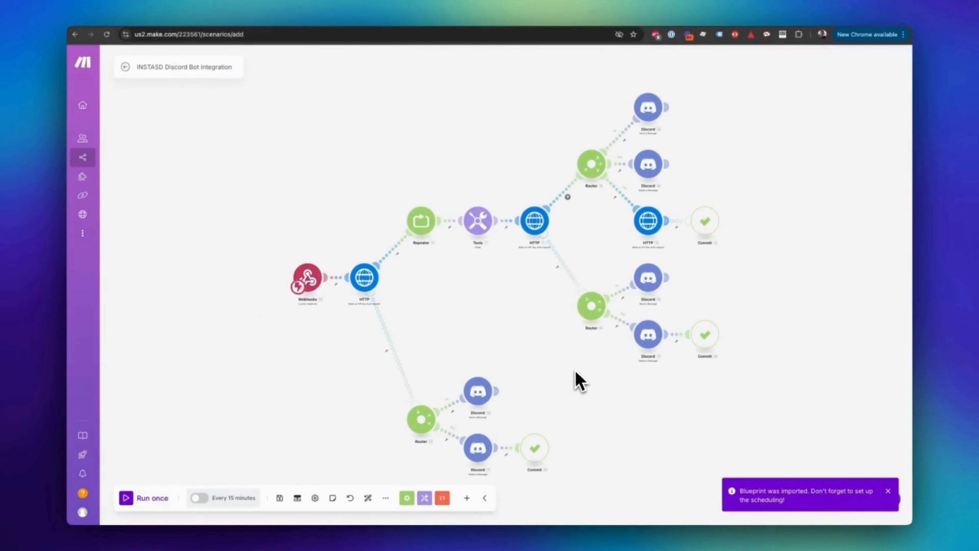
Step: Open the settings of the HTTP module right after the webhook and begin adding a new API key keychain
left_click_drag(576, 372, 517, 366)
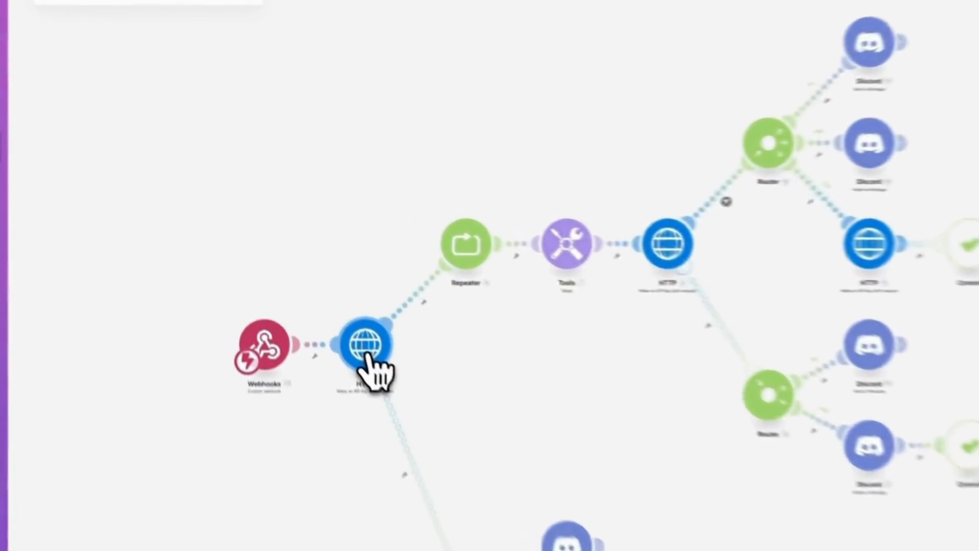
left_click(302, 274)
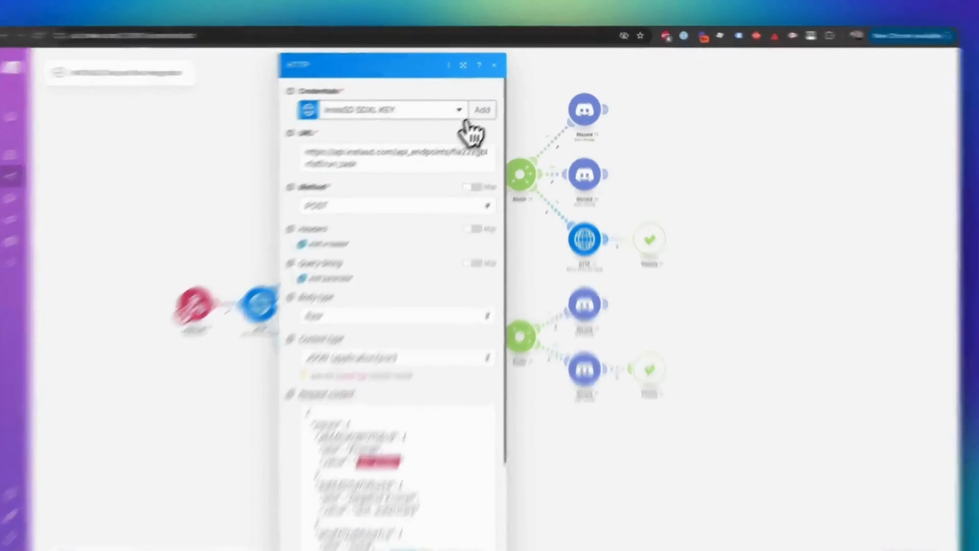
left_click(499, 100)
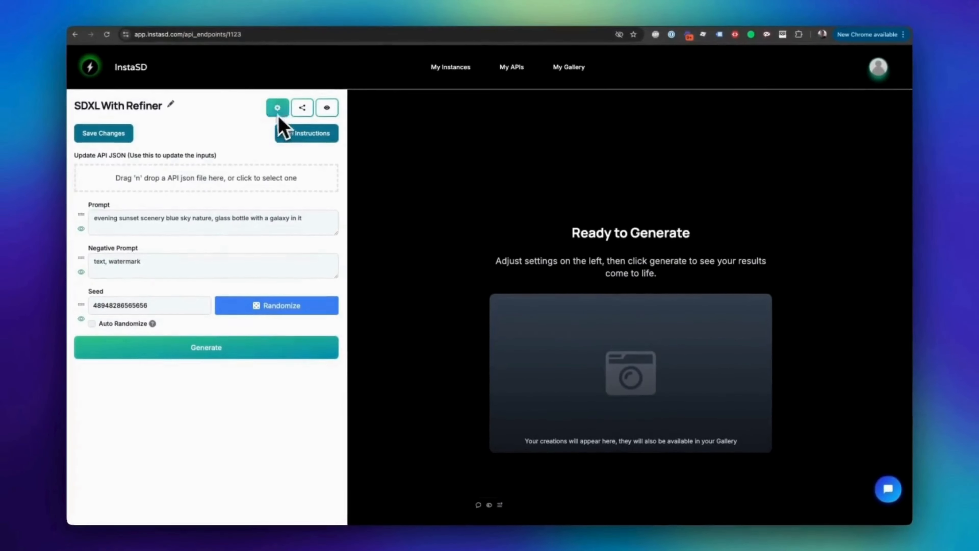
Step: Copy the bearer token with its Bearer prefix from InstaSD's API Usage Guide and paste it as the new keychain's key in Make
left_click(290, 134)
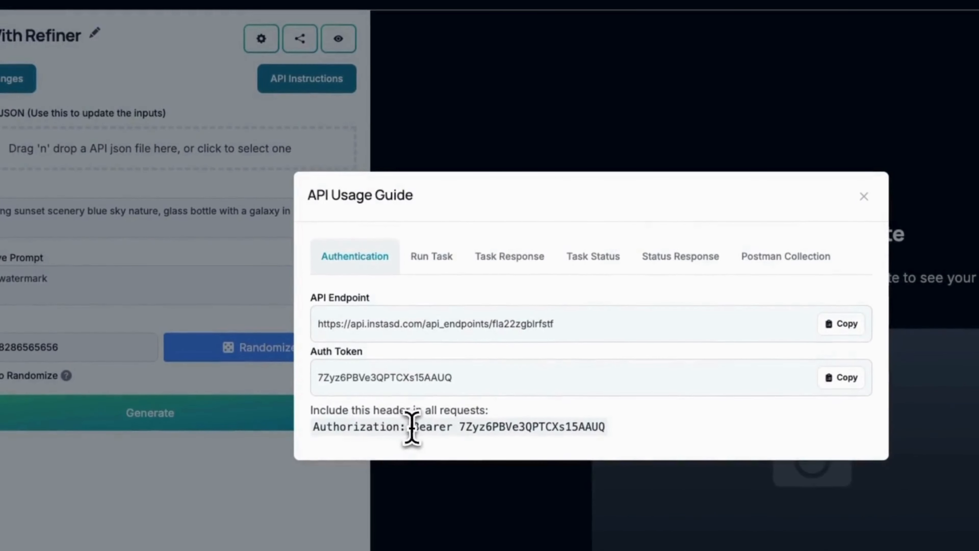
left_click_drag(411, 423, 604, 425)
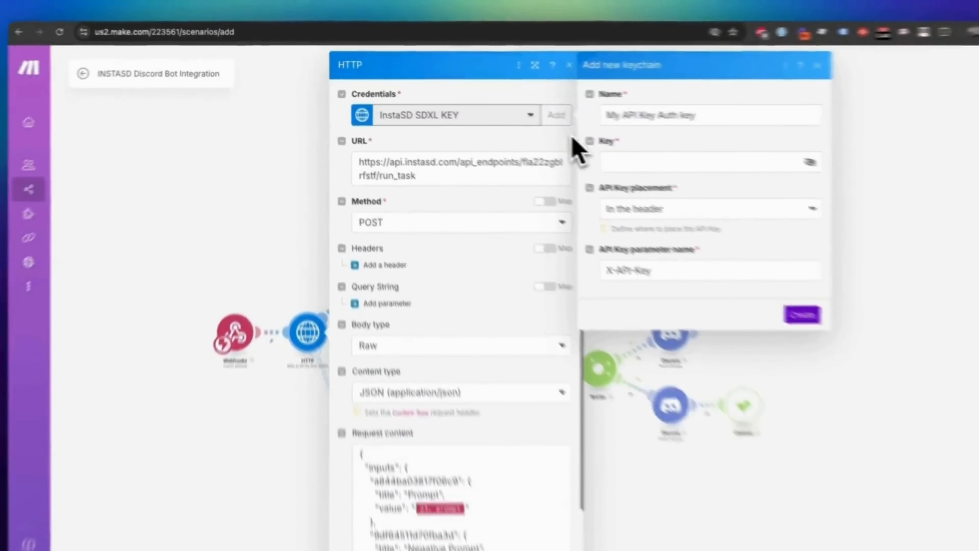
left_click(564, 136)
key("ctrl+v")
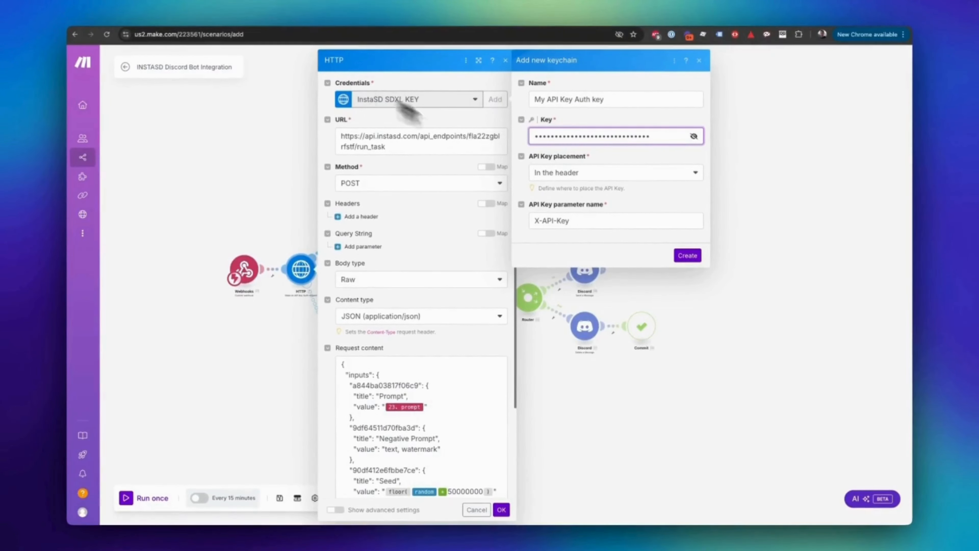
Step: Set the keychain's API key parameter name to Authorization, copied from InstaSD's API Usage Guide, and create the keychain
left_click(578, 222)
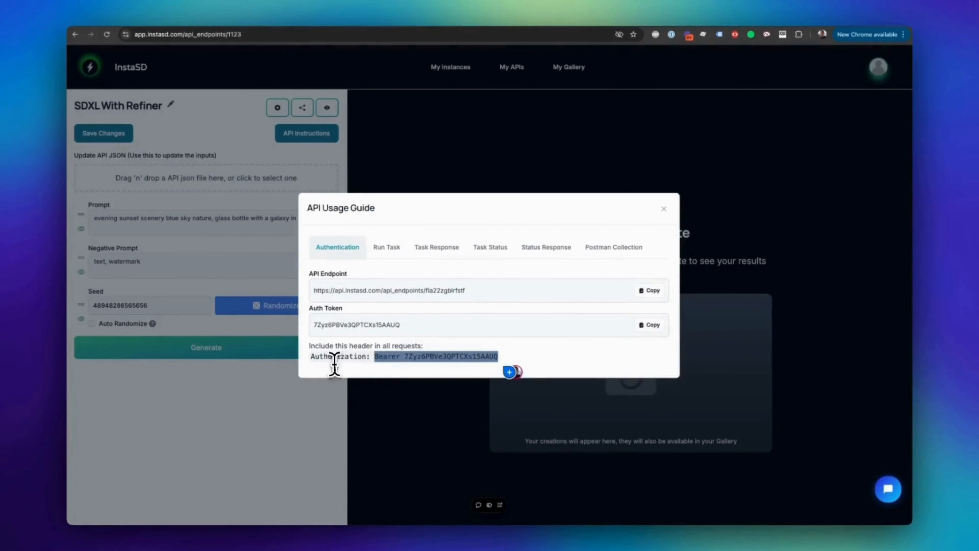
double_click(329, 356)
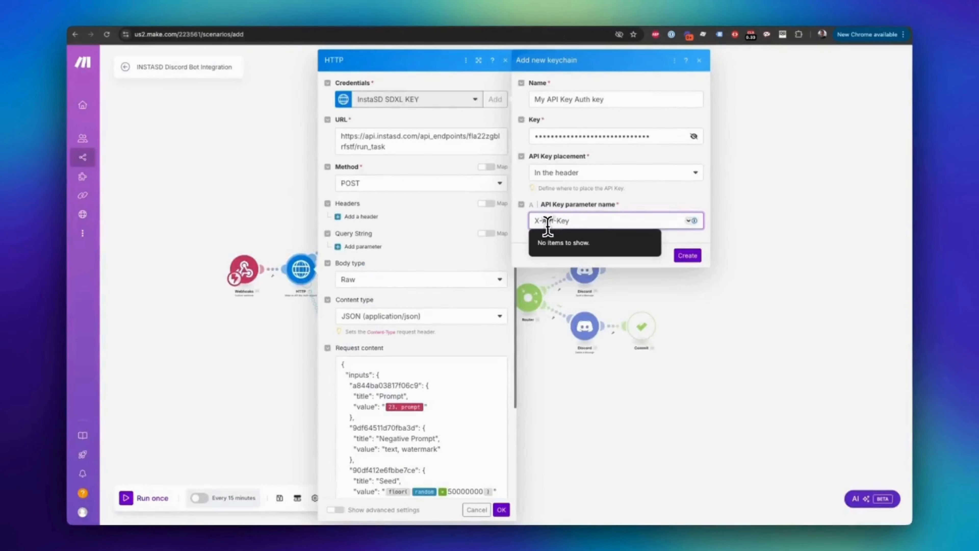
key("super+v")
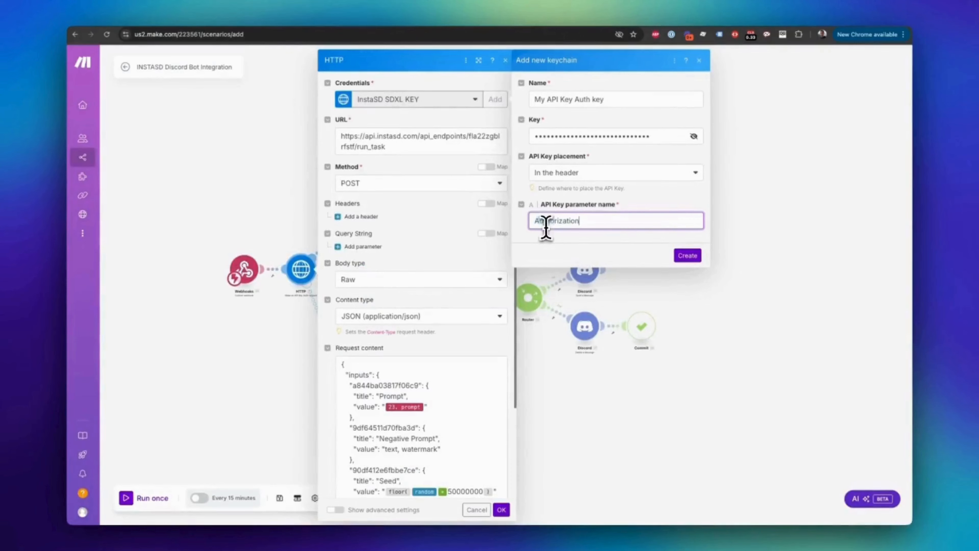
left_click(687, 256)
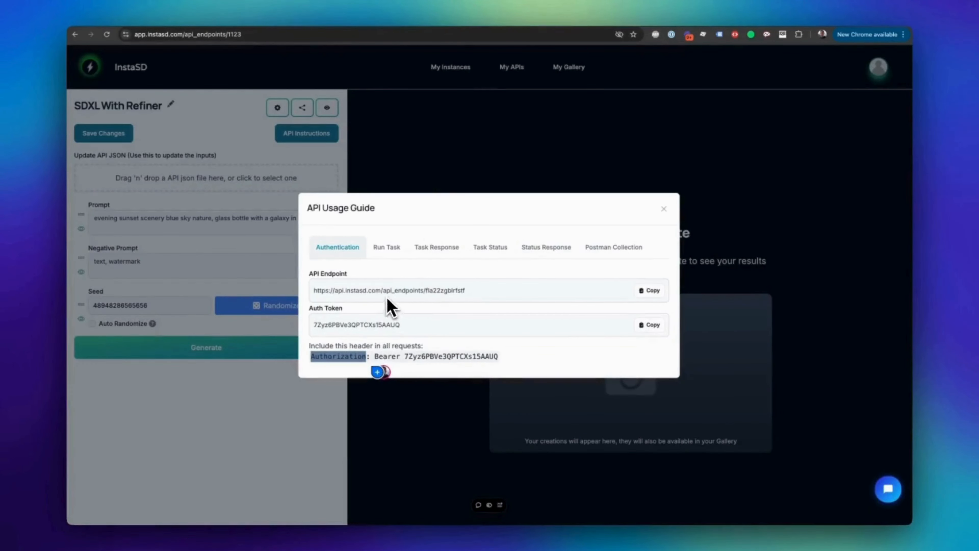
Step: Copy the run_task endpoint URL from InstaSD's API Usage Guide and use it as the URL of Make's HTTP module
left_click(436, 249)
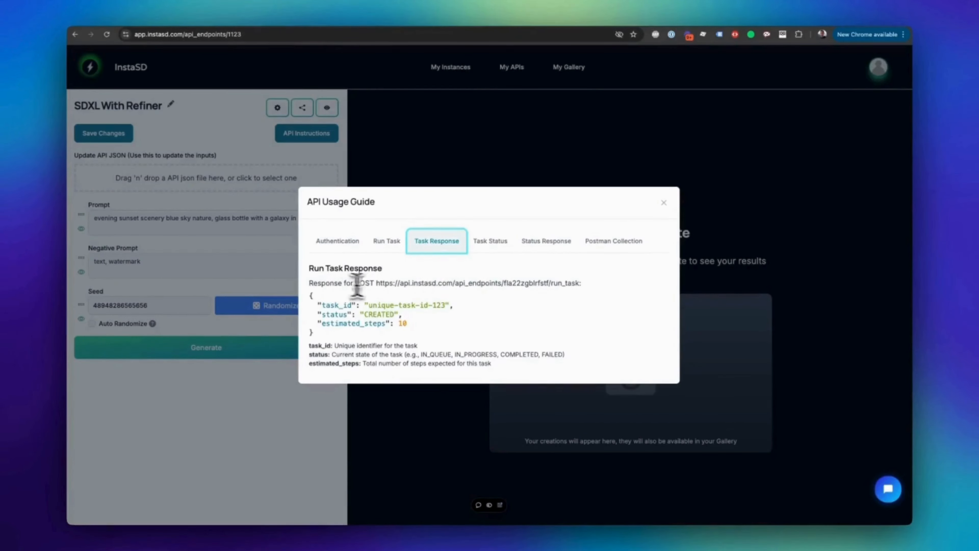
left_click_drag(379, 283, 578, 282)
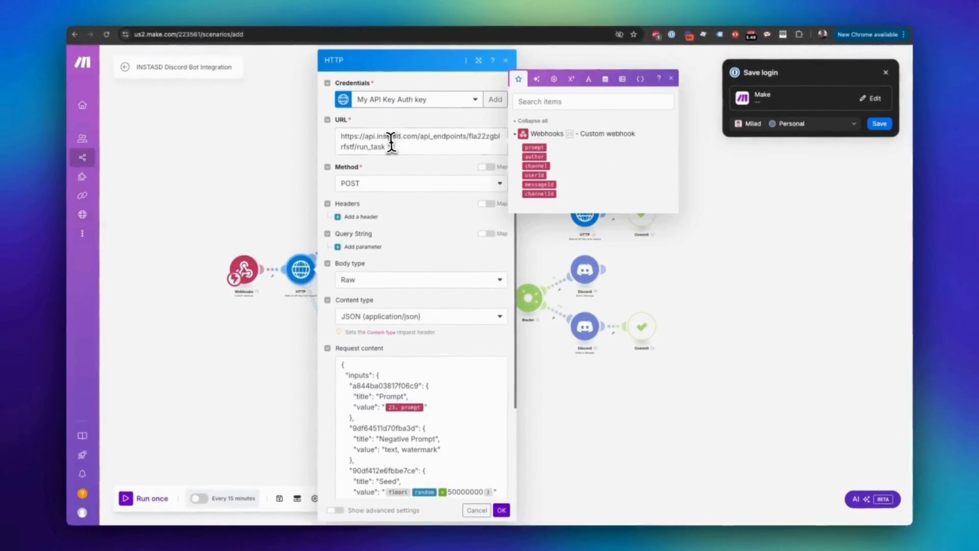
left_click(389, 143)
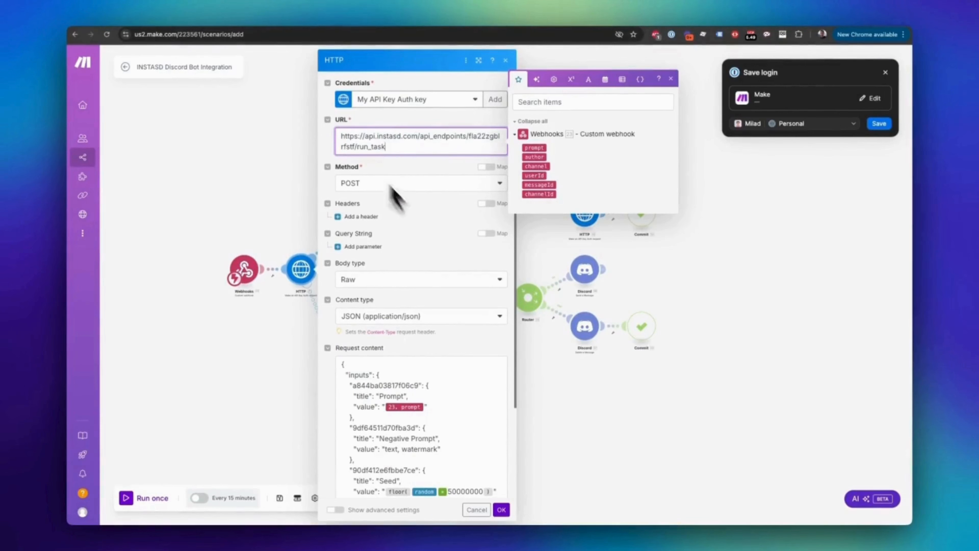
scroll(415, 223, "down", 2)
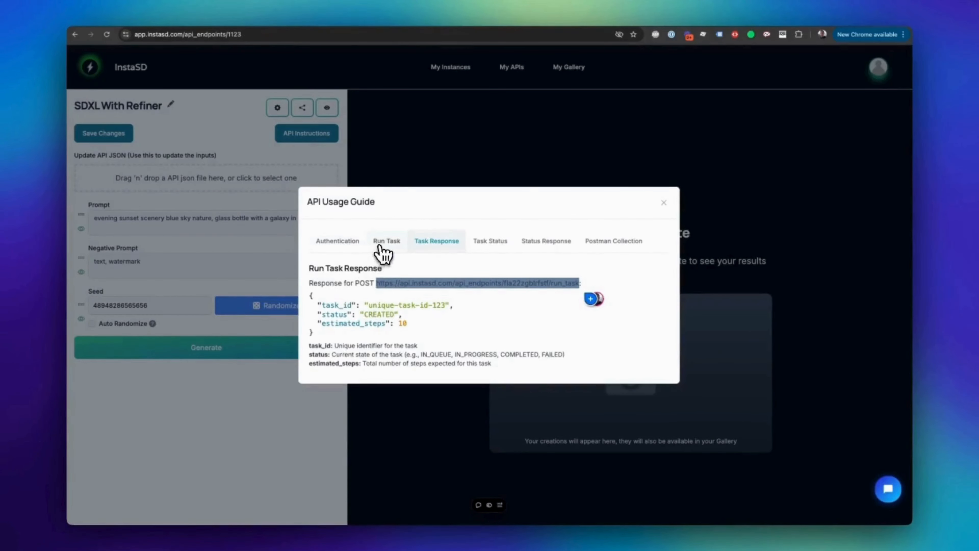
Step: Copy the Run Task request body from InstaSD's API Usage Guide and replace the request content of Make's HTTP module with it
left_click(385, 241)
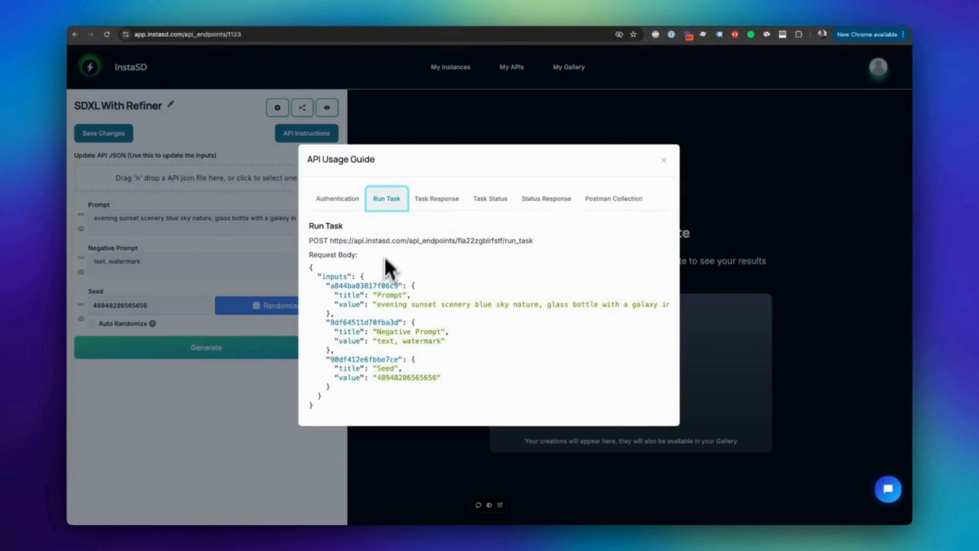
left_click_drag(310, 266, 336, 413)
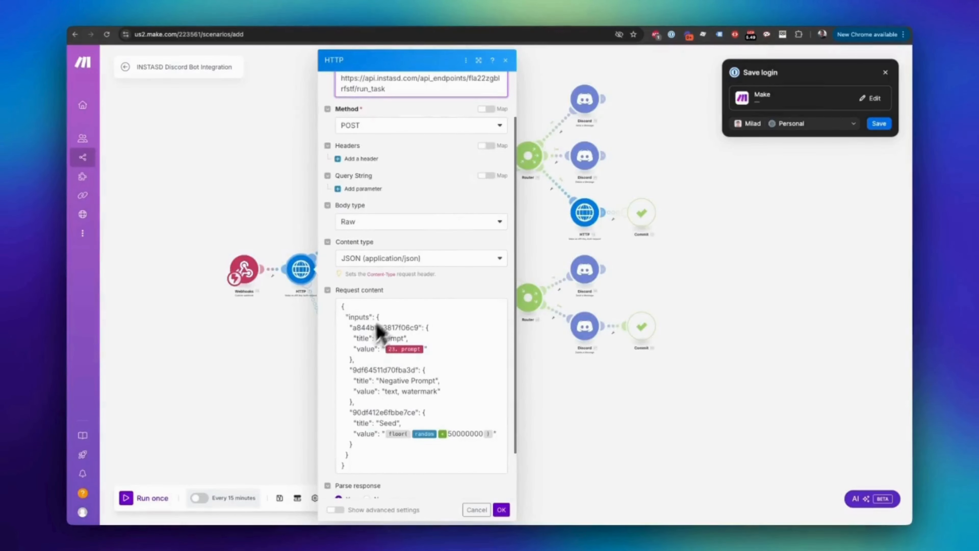
scroll(379, 331, "down", 1)
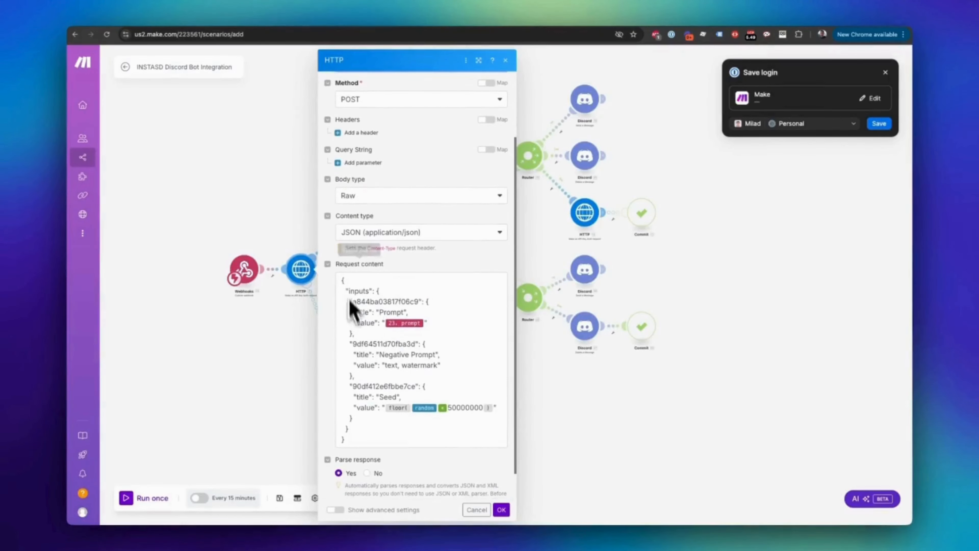
left_click_drag(342, 279, 374, 438)
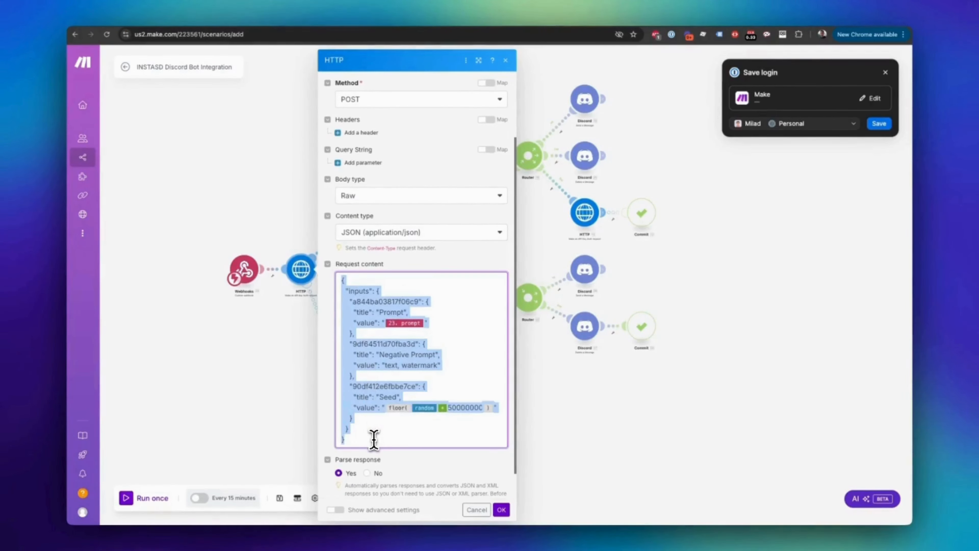
key("ctrl+v")
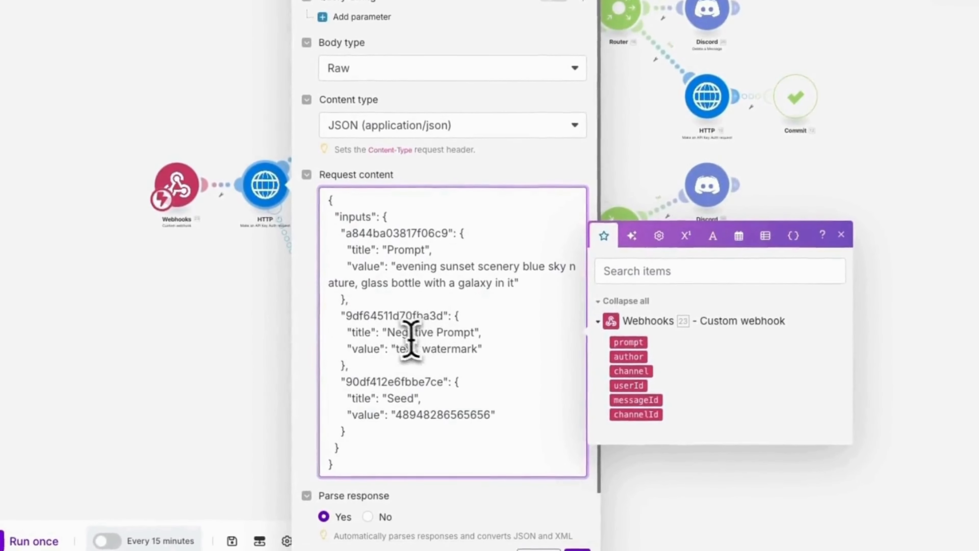
Step: Replace the Prompt value in the request content with the webhook's prompt variable and save the HTTP module
scroll(401, 320, "down", 1)
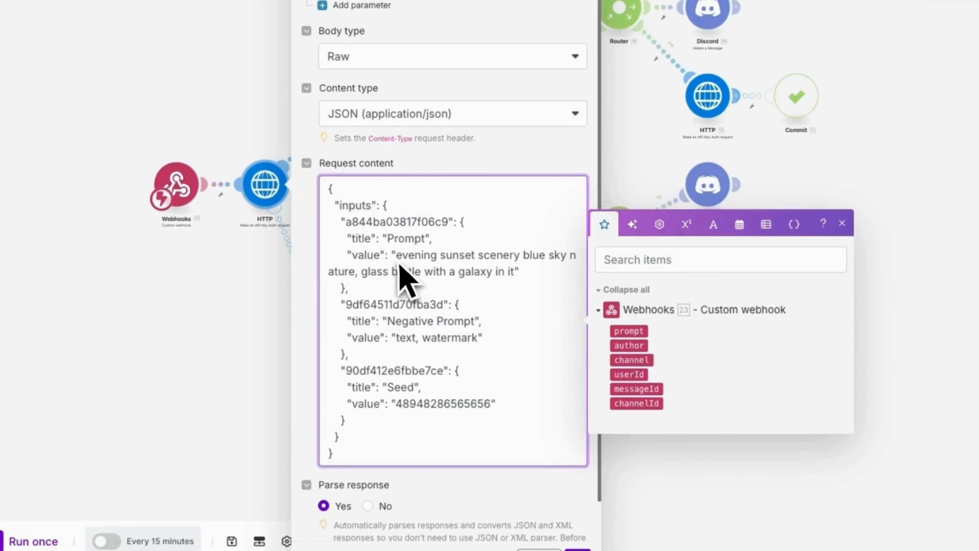
left_click_drag(397, 255, 517, 272)
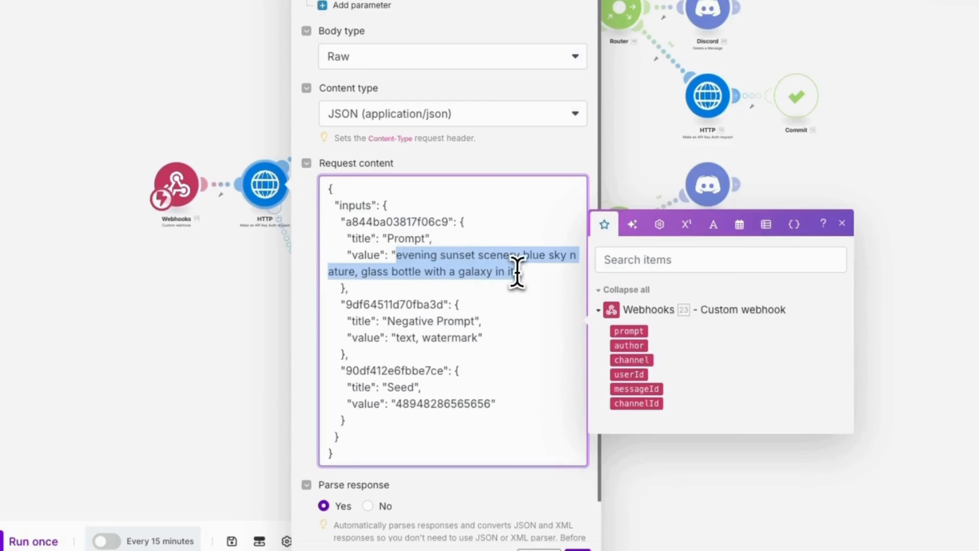
key("BackSpace")
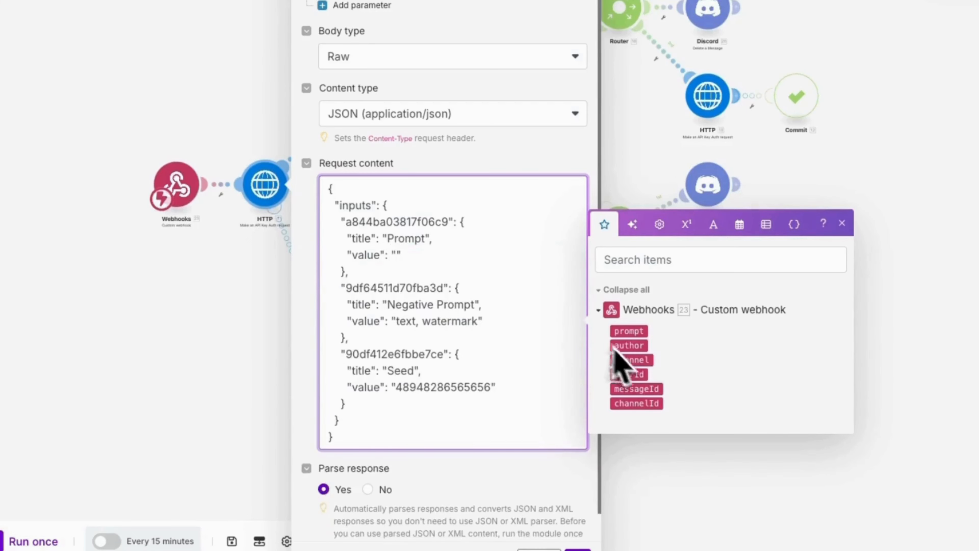
left_click(632, 332)
scroll(459, 344, "down", 1)
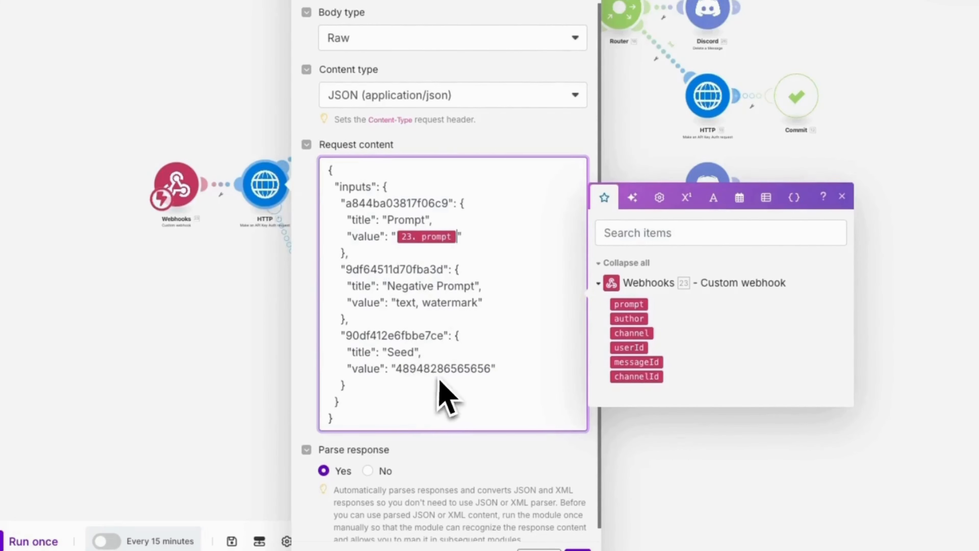
scroll(439, 373, "down", 1)
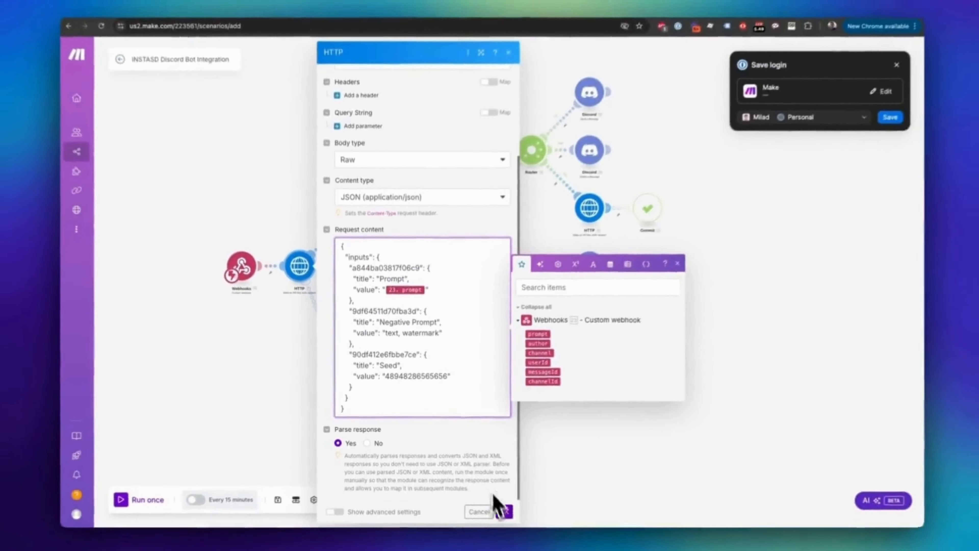
left_click(504, 511)
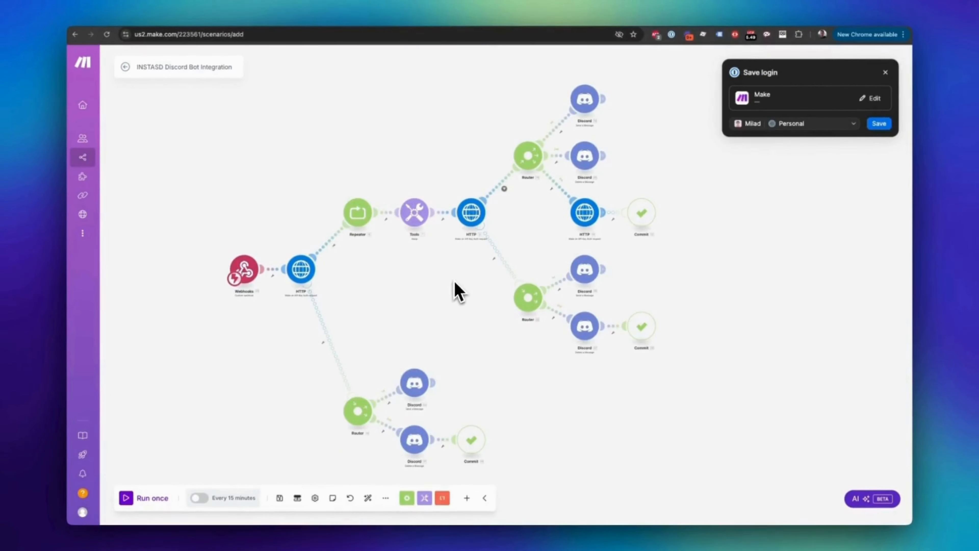
Step: Copy the task_status endpoint URL from InstaSD's API Usage Guide into the URL of the HTTP module after Tools in Make, keeping the data.task_id variable
left_click_drag(454, 281, 402, 322)
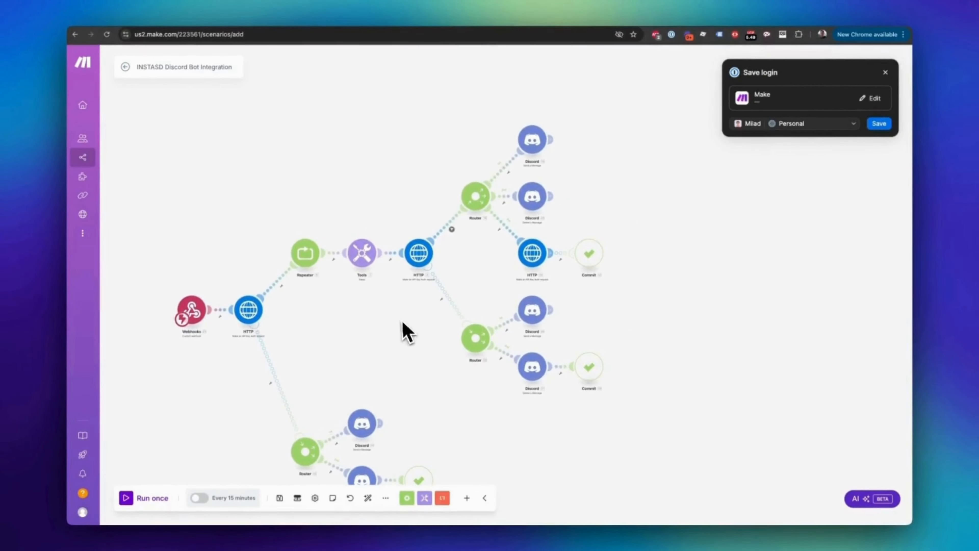
left_click(419, 254)
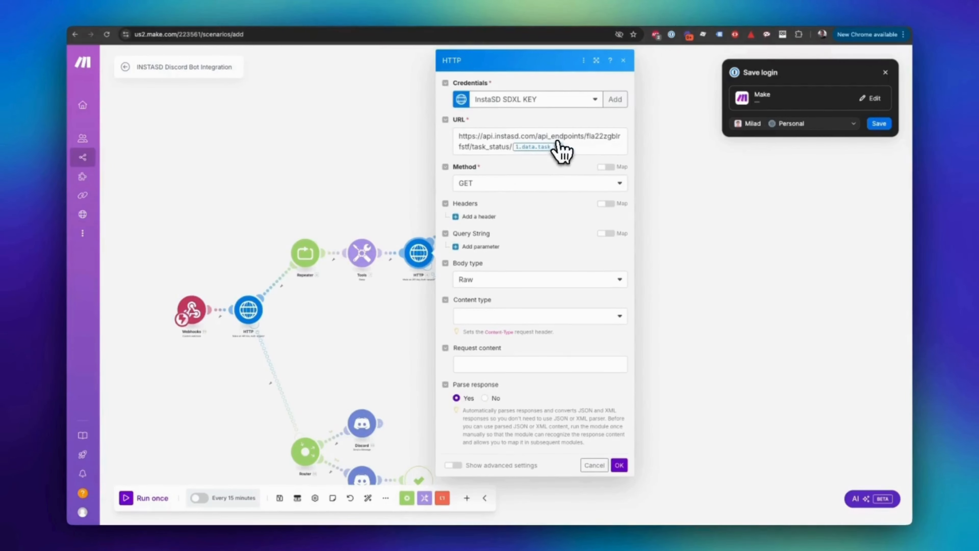
left_click(264, 25)
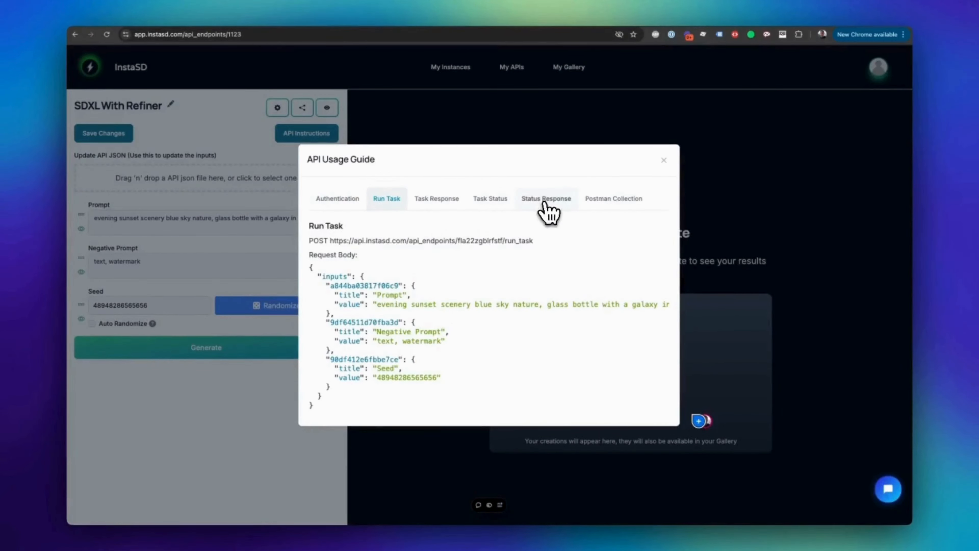
left_click(494, 201)
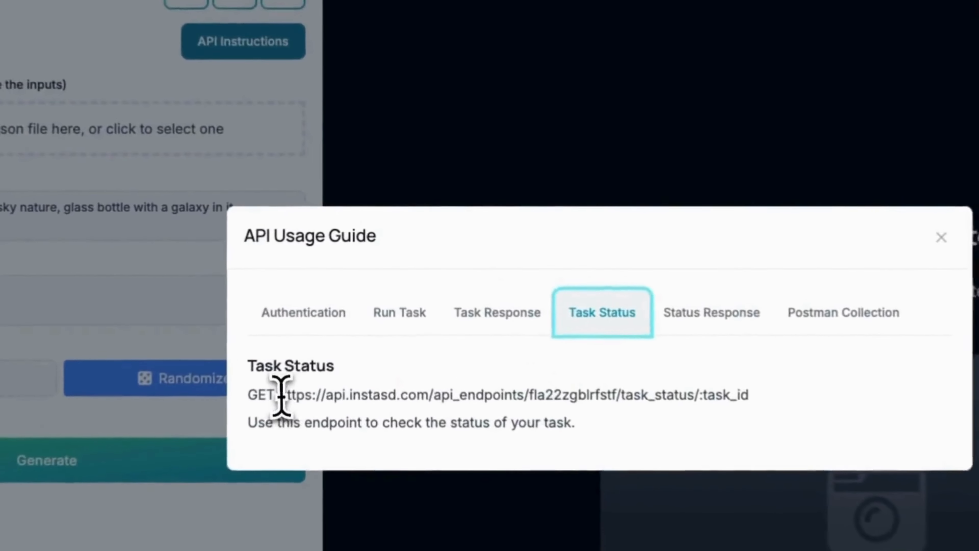
left_click_drag(280, 394, 696, 394)
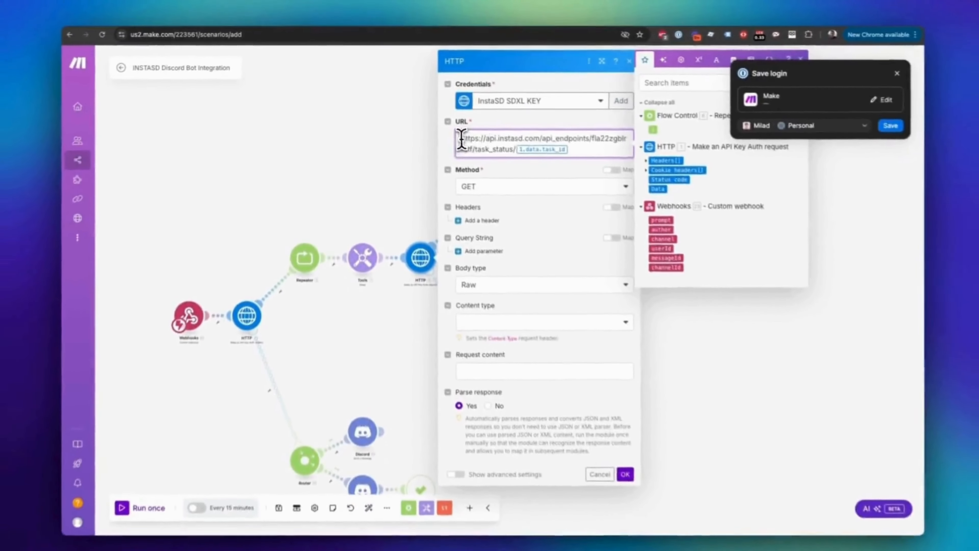
left_click_drag(461, 139, 509, 153)
left_click(513, 153)
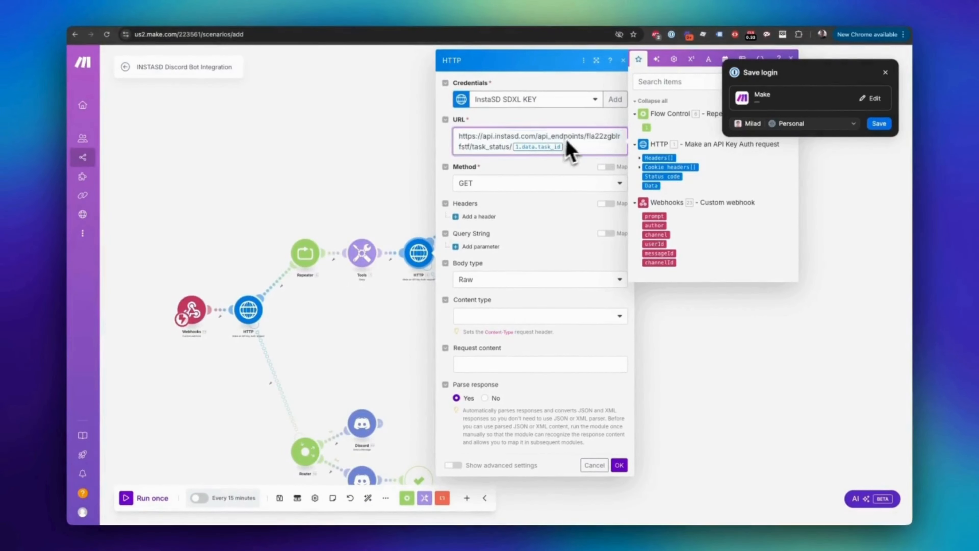
left_click(536, 203)
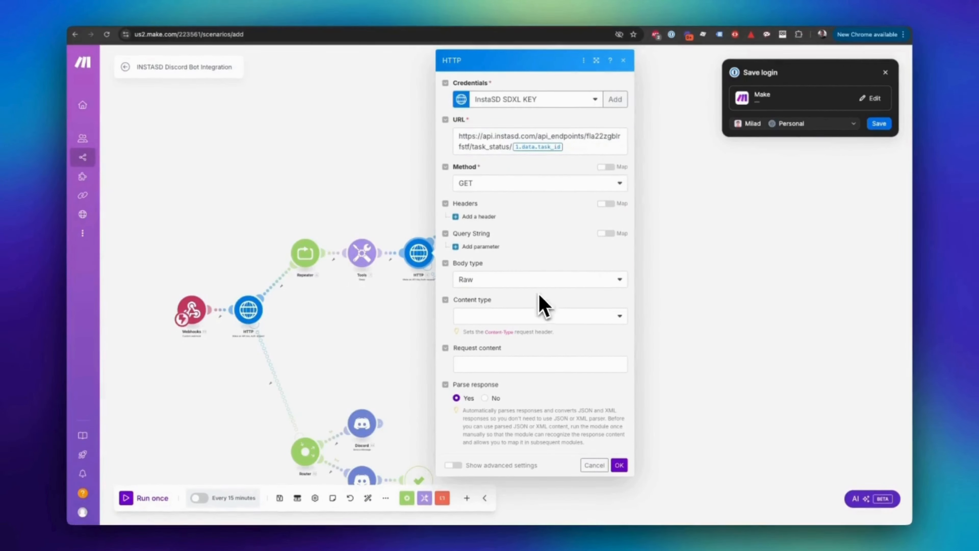
Step: Set the task-status HTTP module's credentials to the first My API Key Auth key and save the module
left_click(578, 102)
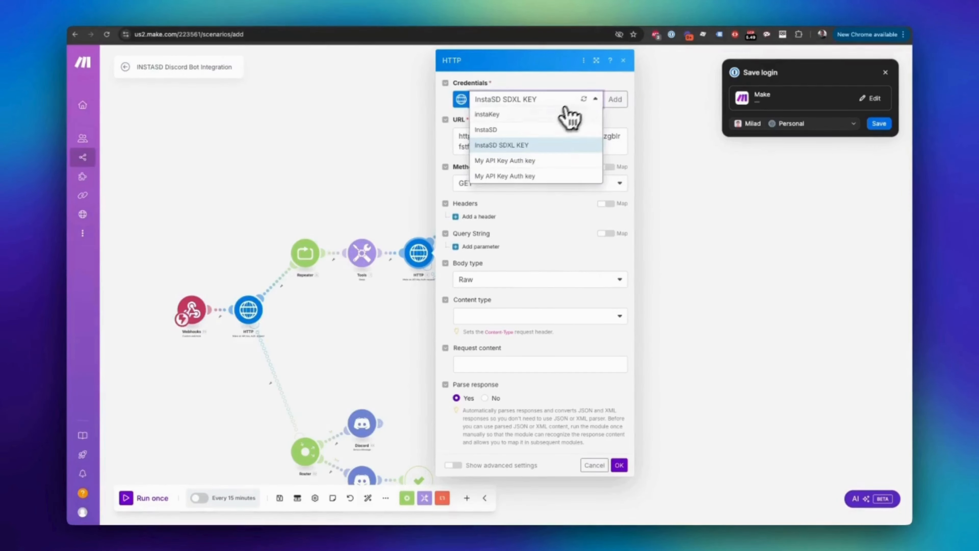
left_click(539, 145)
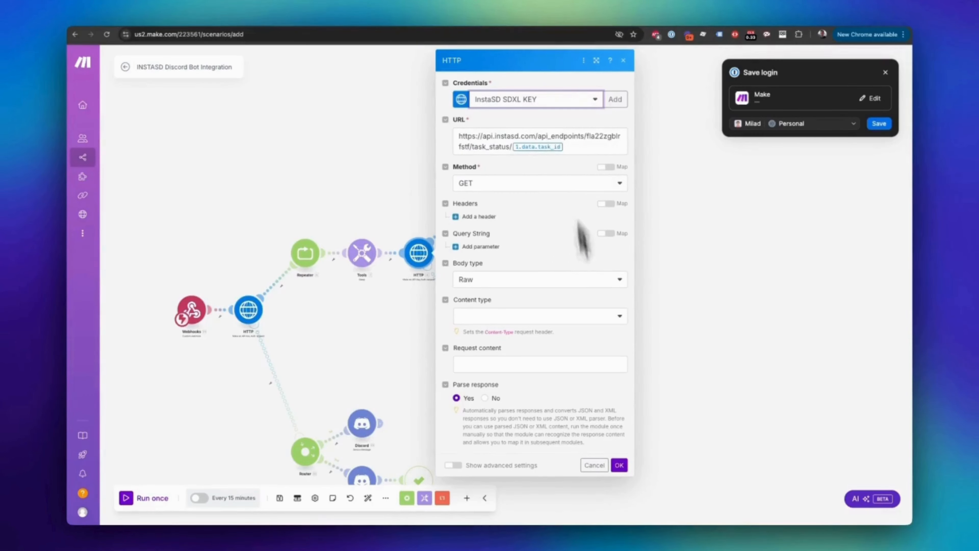
left_click(533, 105)
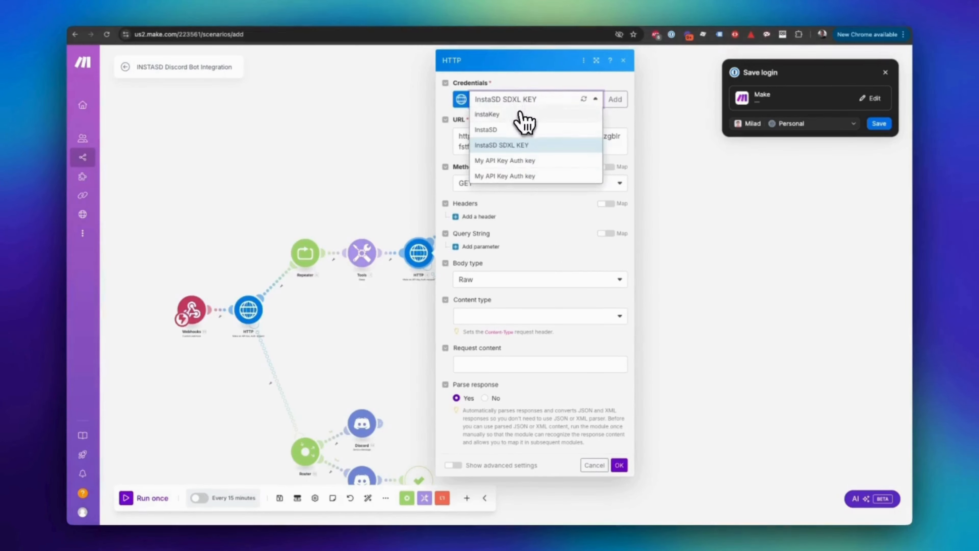
left_click(523, 165)
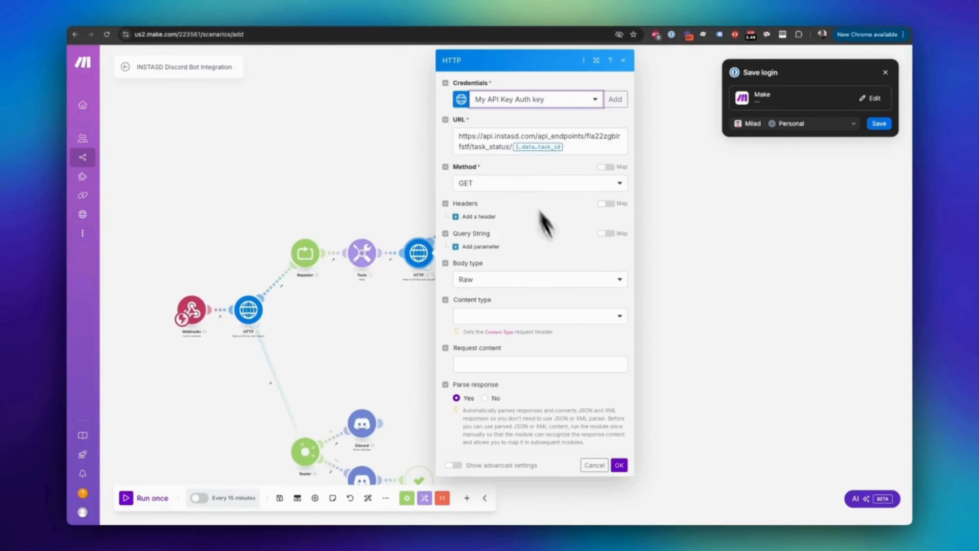
left_click(619, 465)
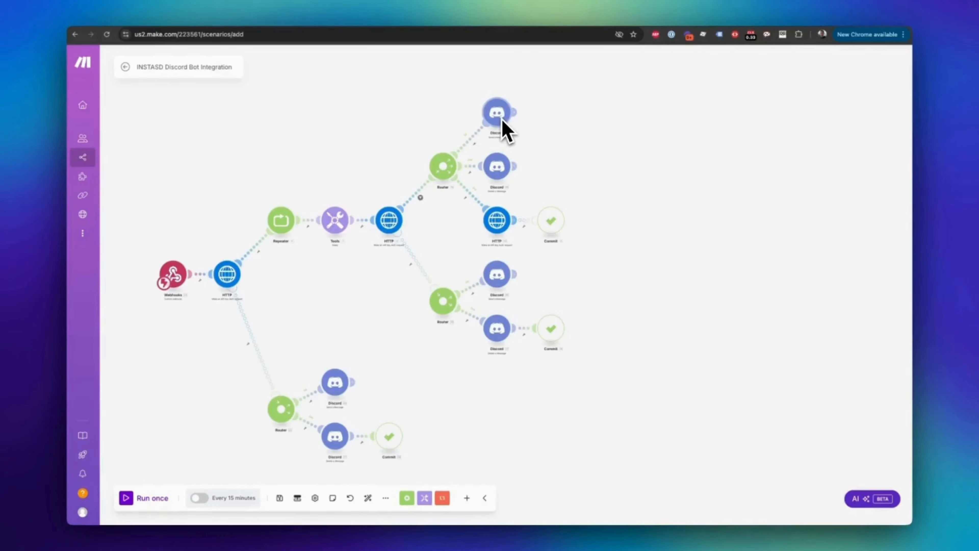
left_click(458, 16)
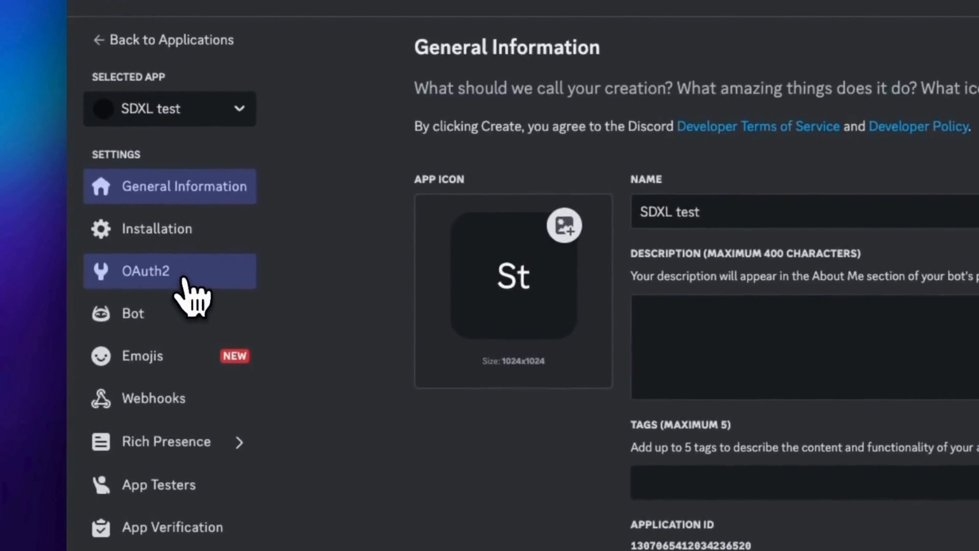
left_click(185, 280)
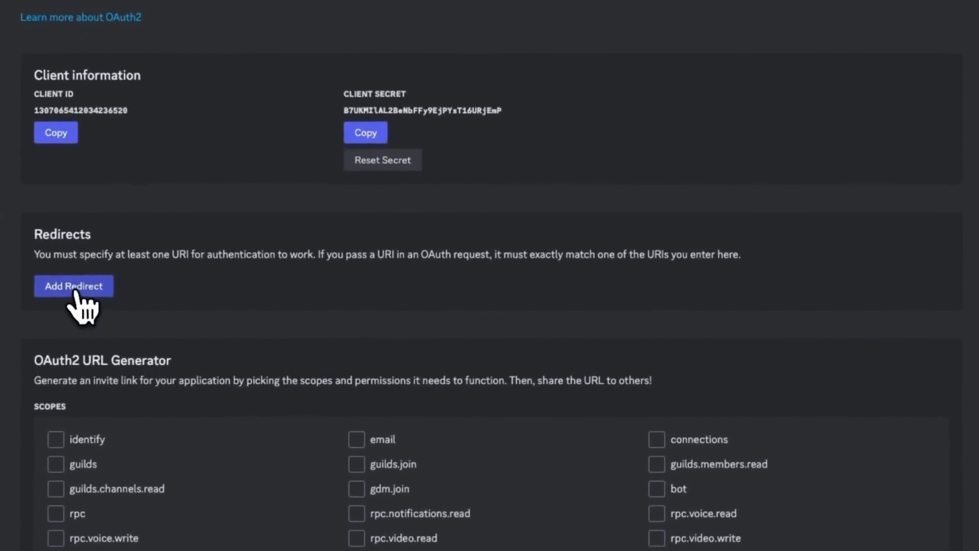
left_click(77, 292)
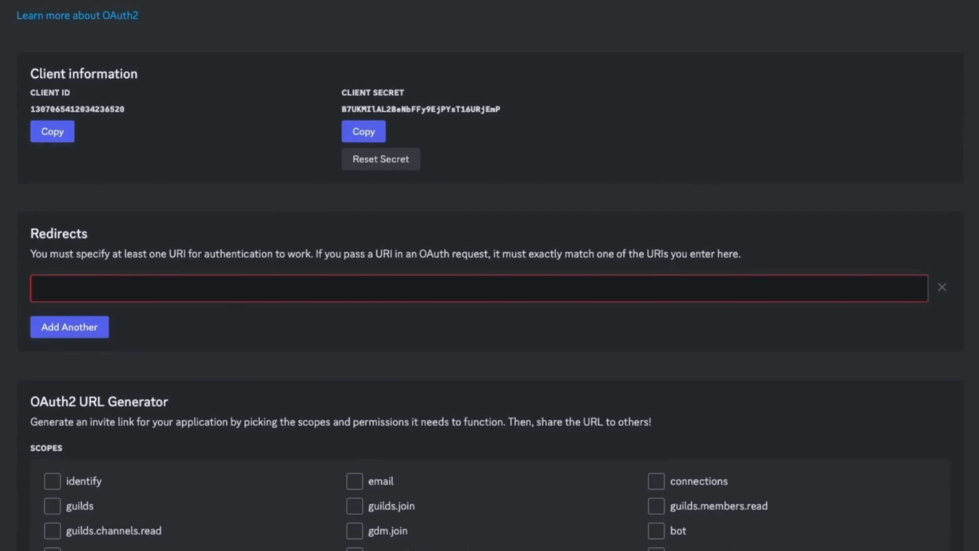
left_click(90, 291)
type("https://www.integromat.com/oauth/cb/discord")
left_click(79, 331)
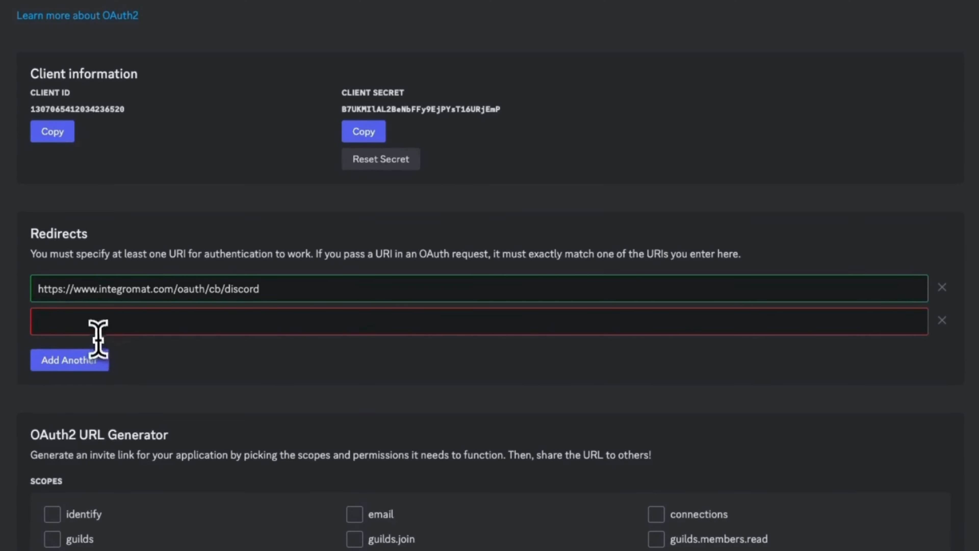
left_click(96, 322)
type("https://www.make.com/oauth/cb/discord")
left_click(75, 361)
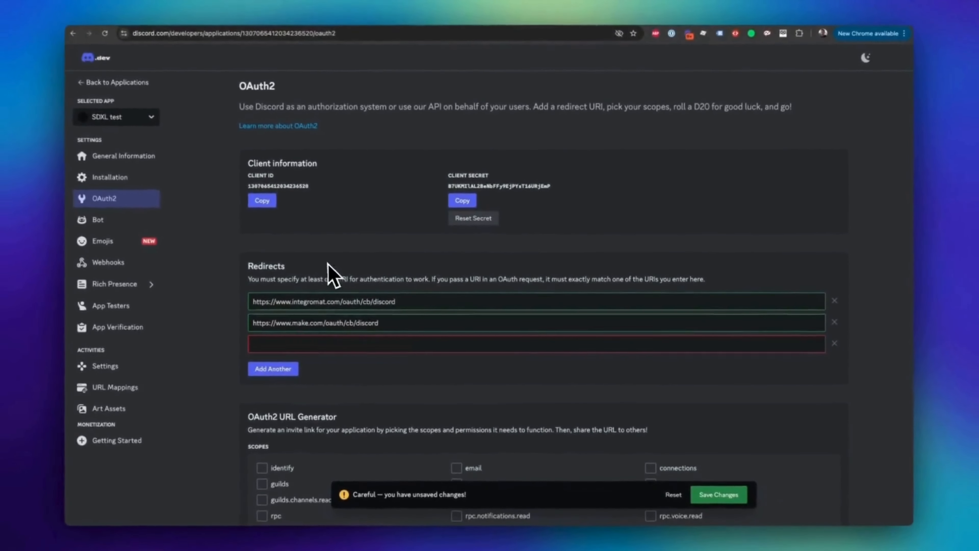
left_click(725, 495)
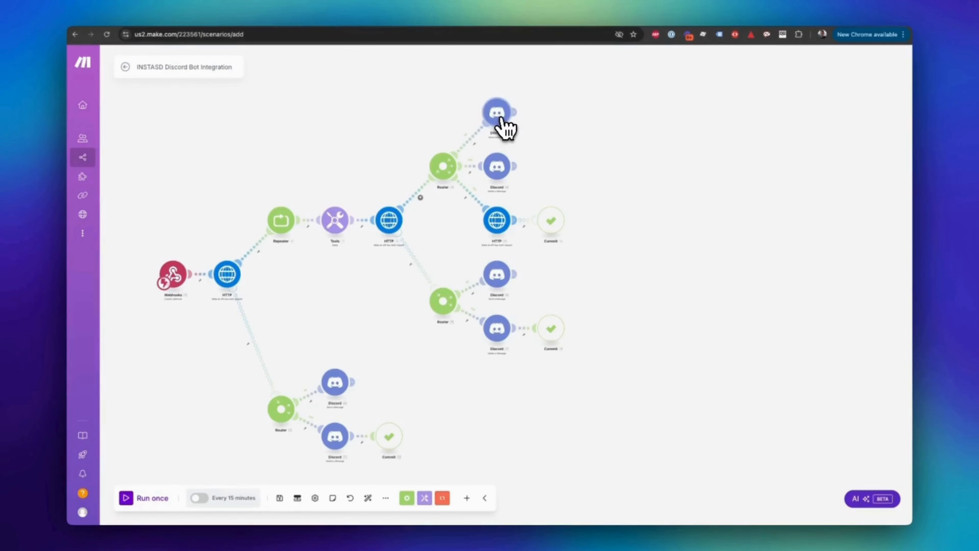
Step: In Make, open the topmost Discord Send a Message module and begin creating a new connection with advanced settings shown
left_click(499, 114)
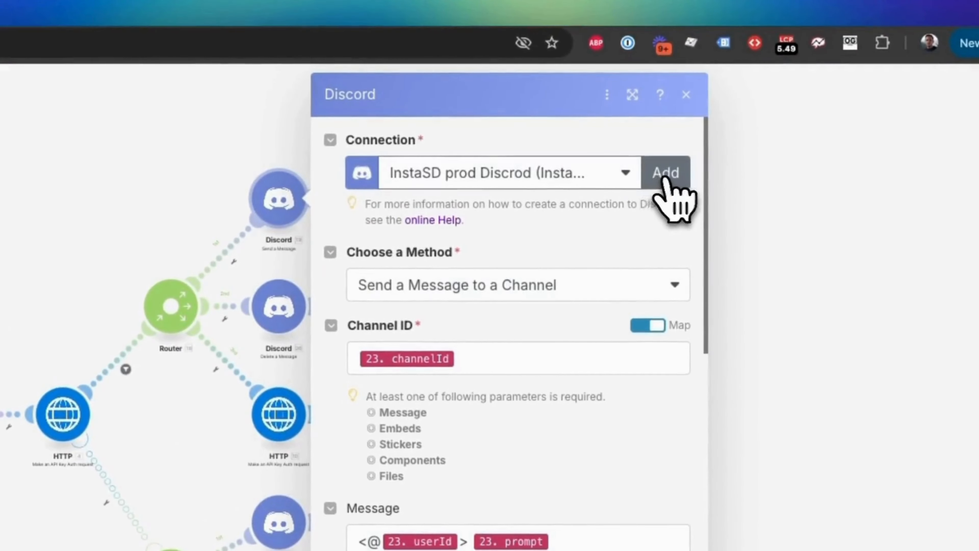
left_click(666, 181)
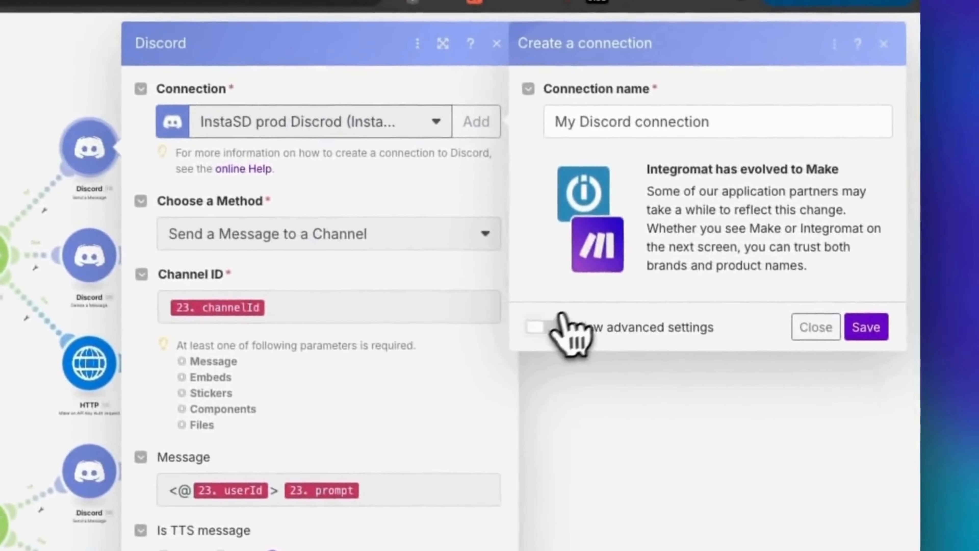
left_click(561, 322)
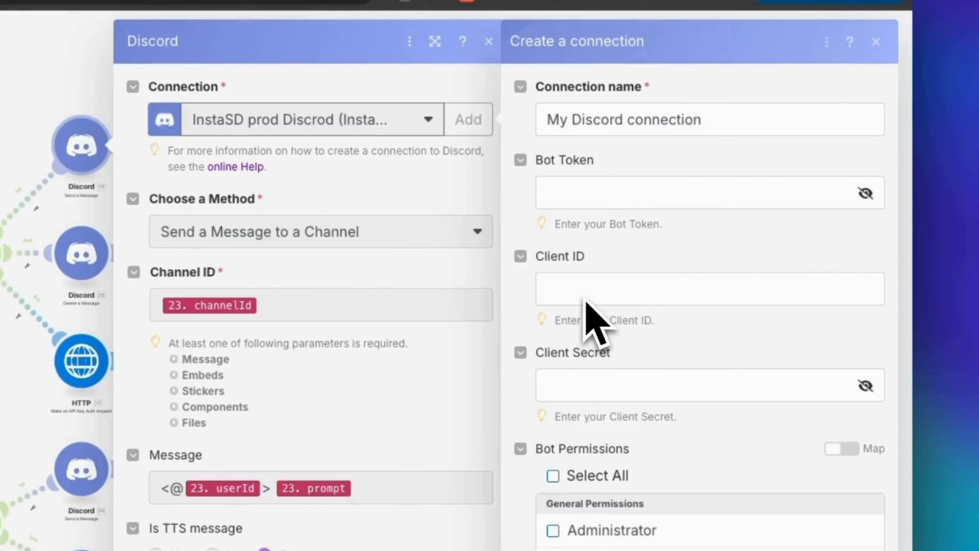
Step: Copy the bot token from the TOKEN line of the .env file and paste it as the new Discord connection's Bot Token
left_click(573, 192)
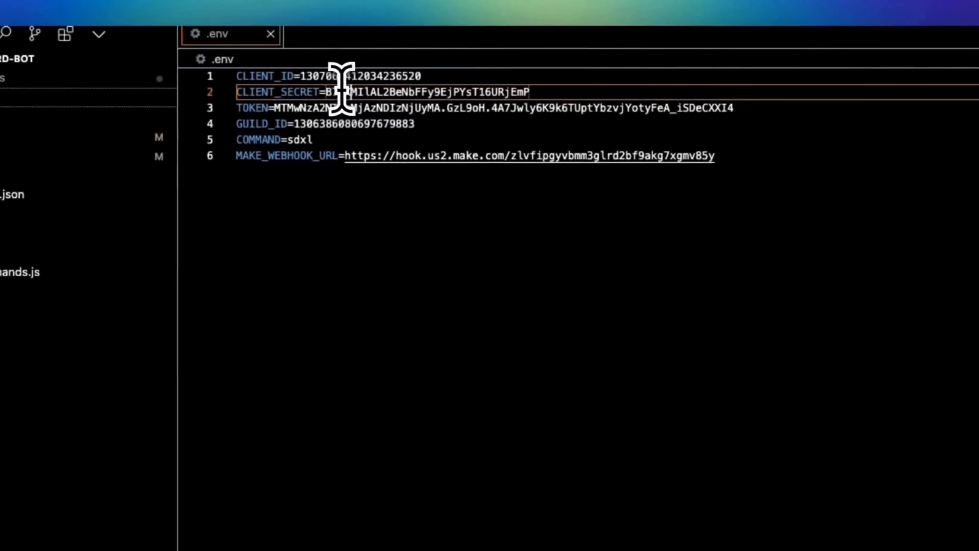
left_click(311, 109)
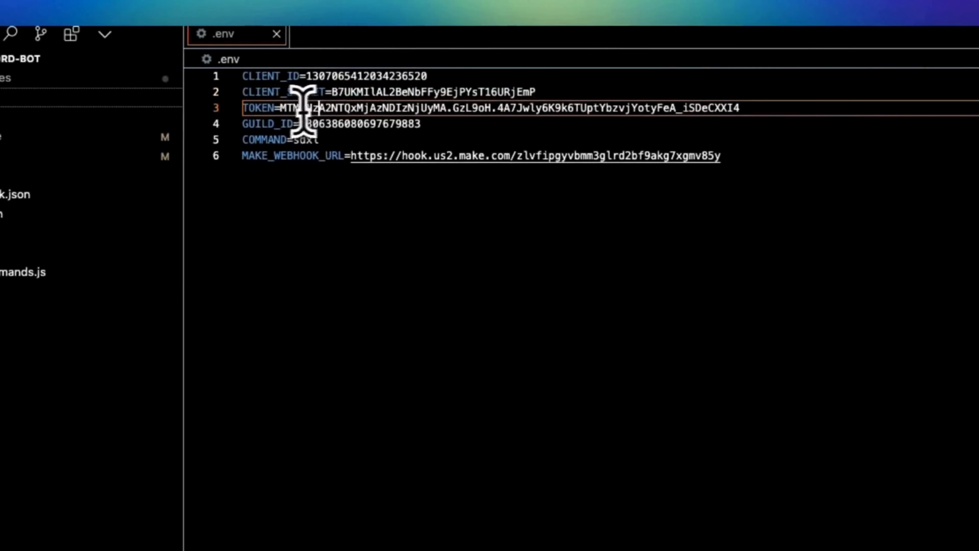
left_click_drag(284, 108, 740, 108)
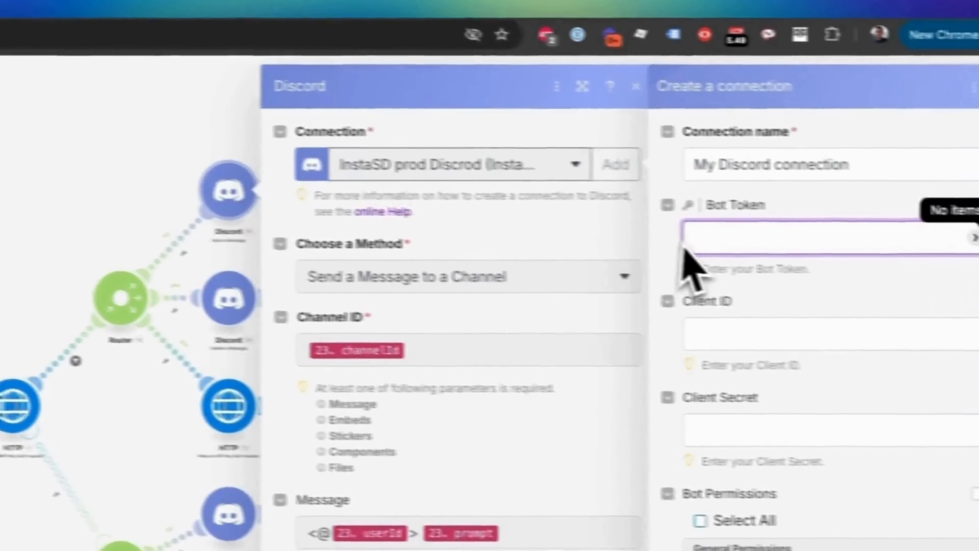
key("super+v")
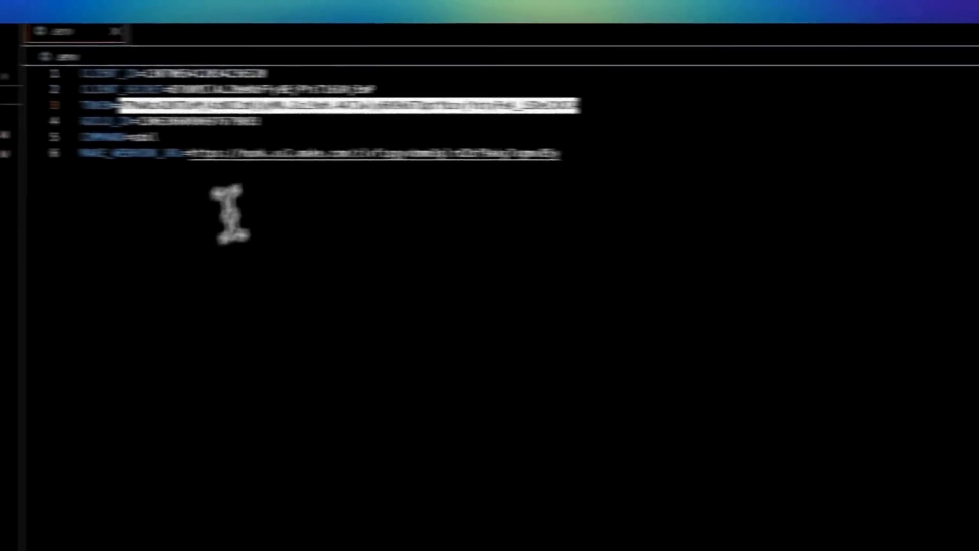
Step: Copy the CLIENT_ID value from the .env file and paste it as the new Discord connection's Client ID
double_click(285, 76)
key("super+c")
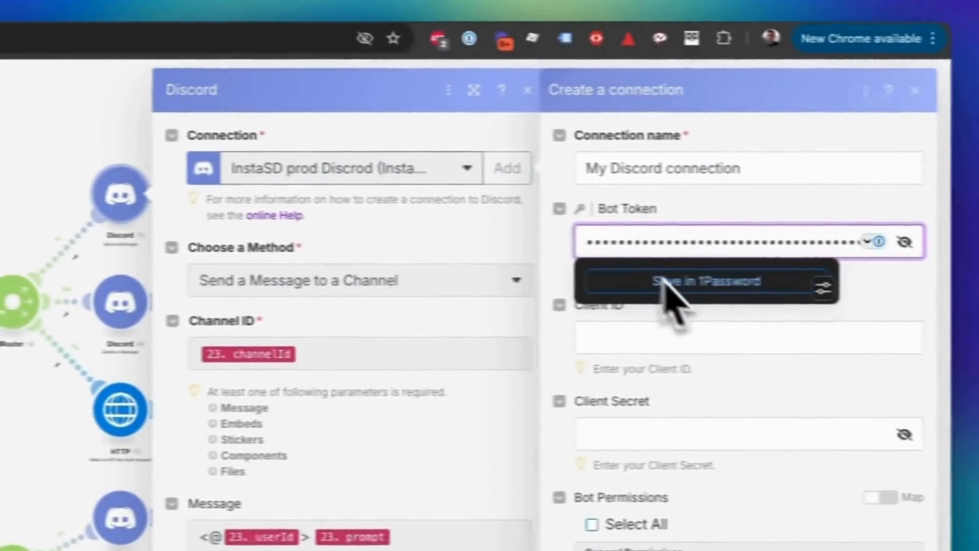
left_click(597, 339)
key("super+v")
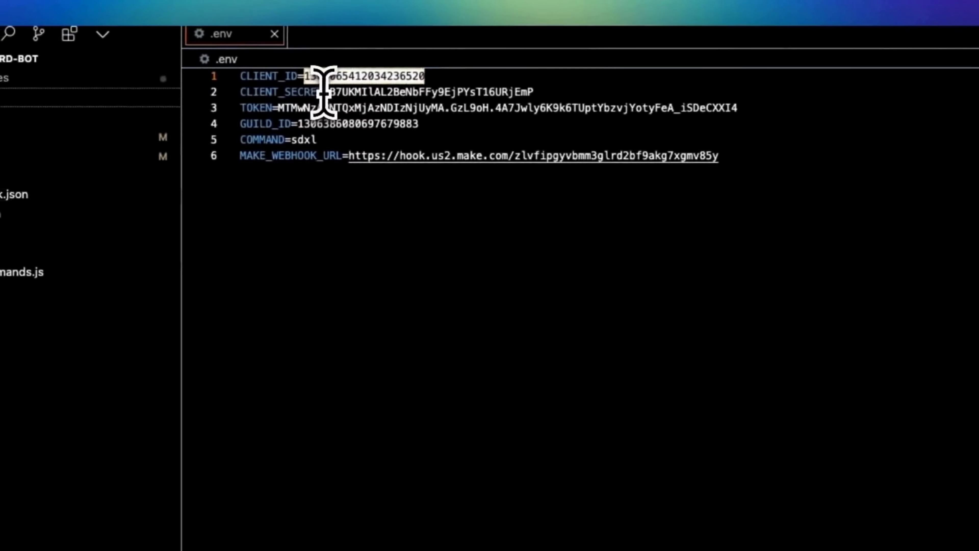
Step: Copy the CLIENT_SECRET value from the .env file, paste it as the Client Secret, and save the Discord connection
left_click_drag(331, 91, 549, 92)
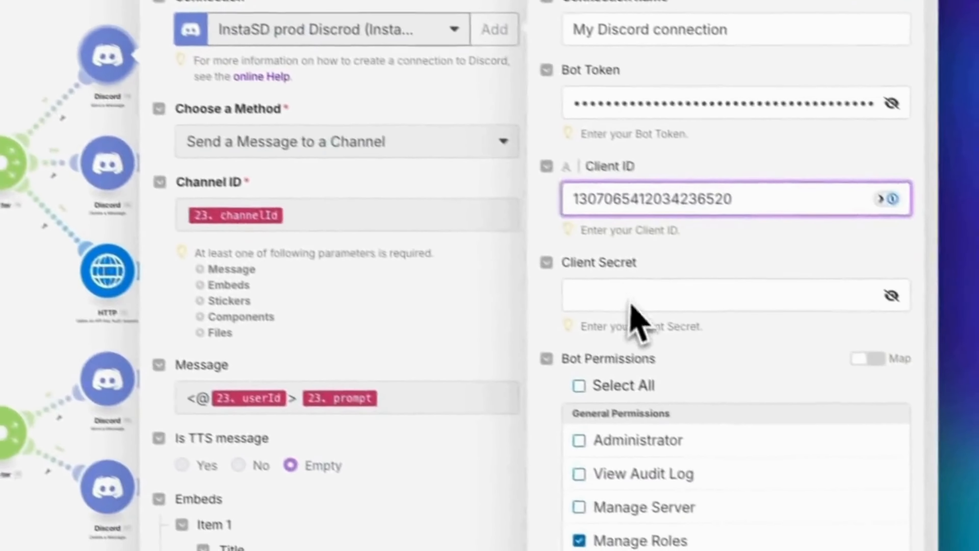
left_click(631, 299)
key("ctrl+v")
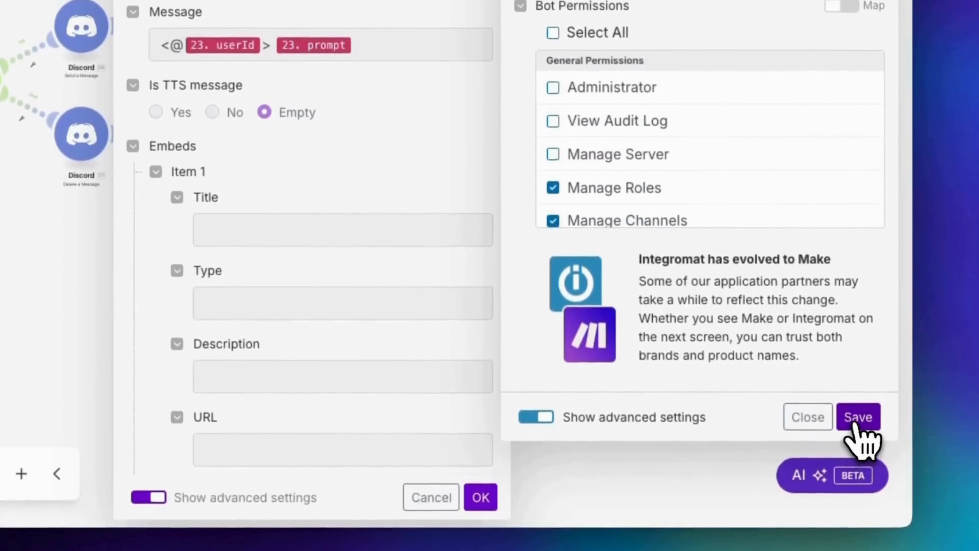
left_click(855, 420)
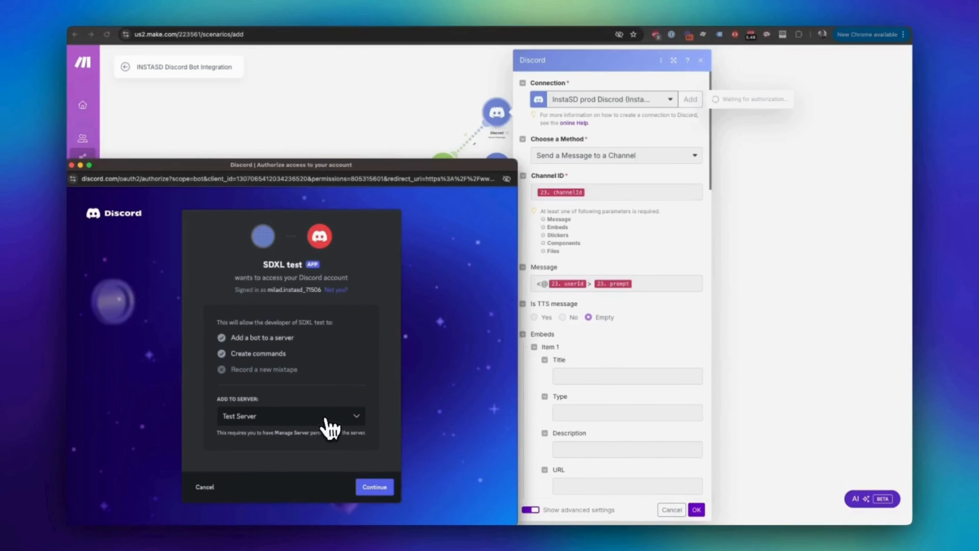
Step: Authorize the SDXL test app on Test Server with the listed permissions and complete the human verification
left_click(382, 490)
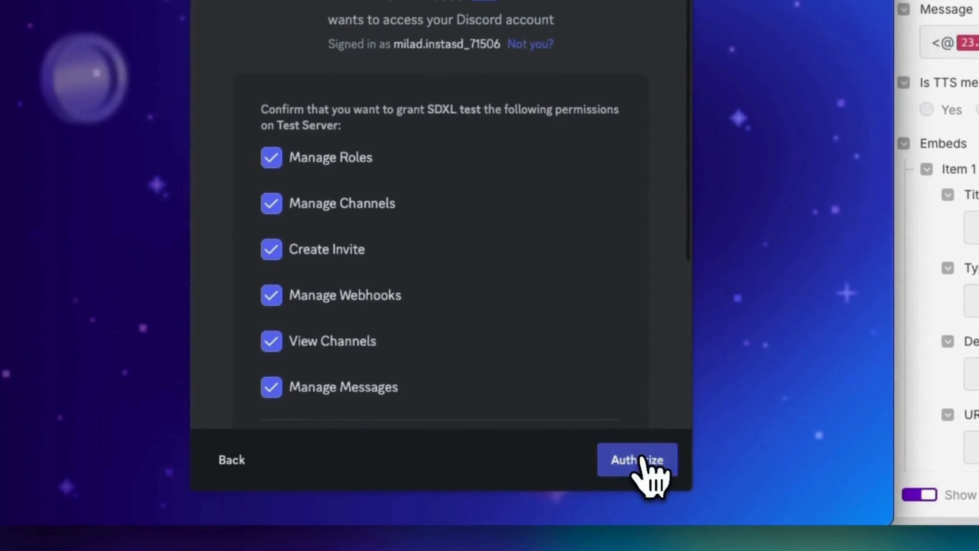
left_click(641, 458)
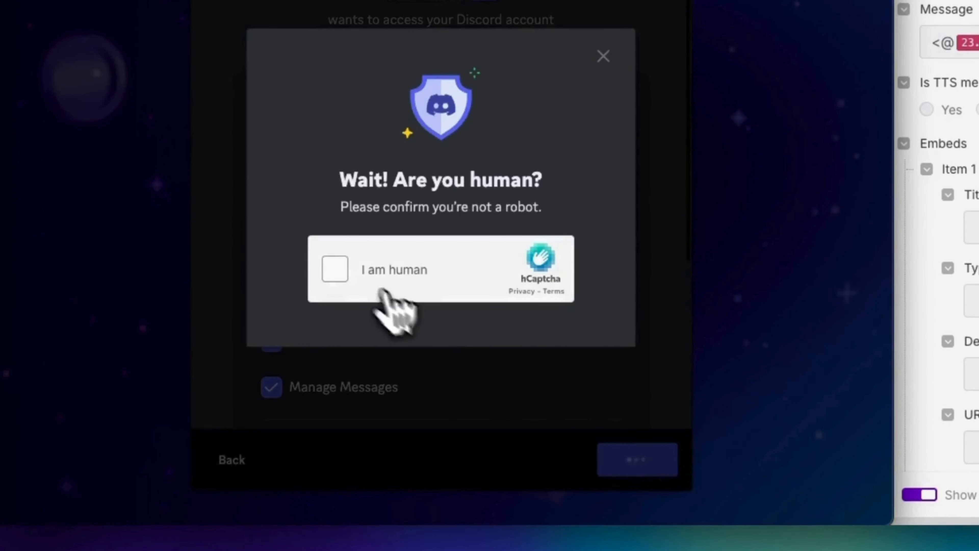
left_click(335, 269)
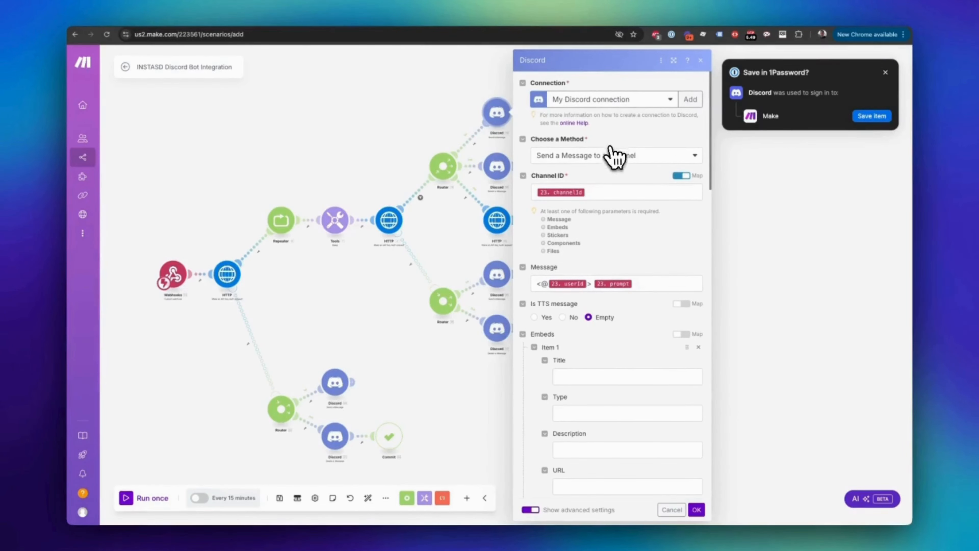
Step: Review the topmost Send a Message module's channel, message and embed image URL mappings, and confirm the module's settings
scroll(618, 282, "down", 2)
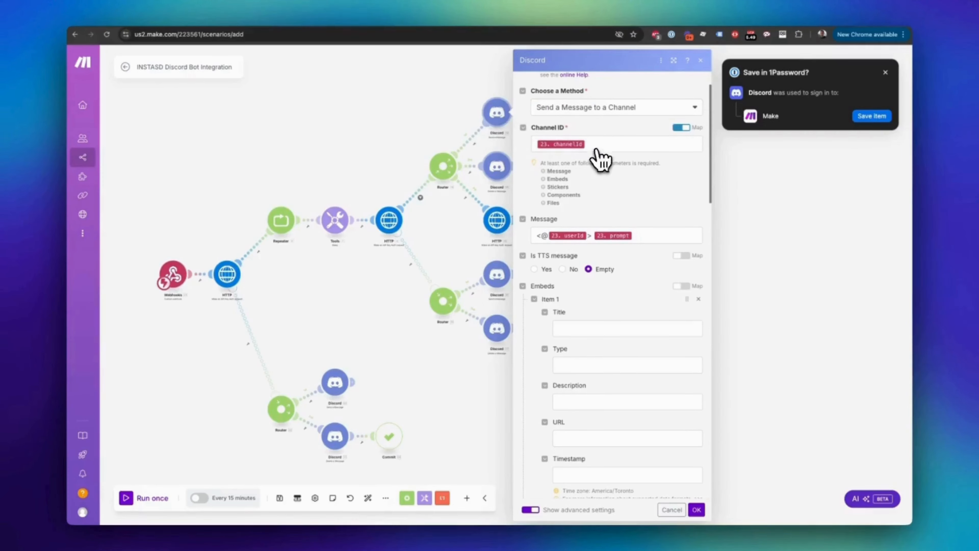
scroll(627, 203, "down", 1)
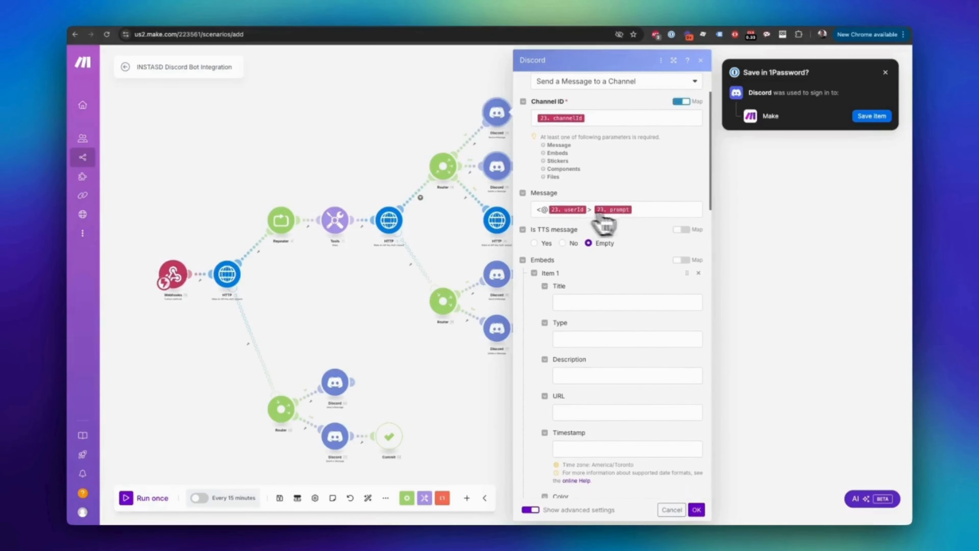
scroll(628, 216, "down", 1)
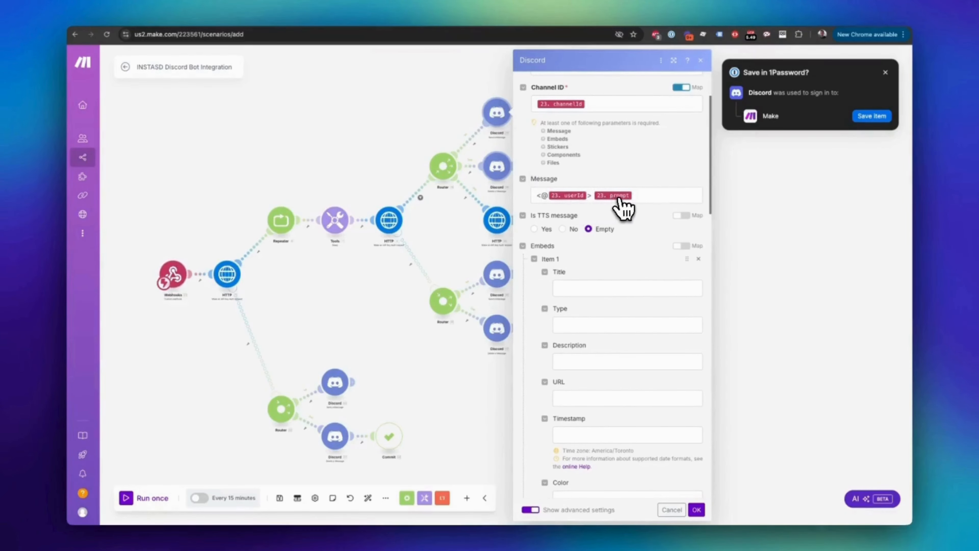
mouse_move(620, 198)
scroll(620, 210, "down", 10)
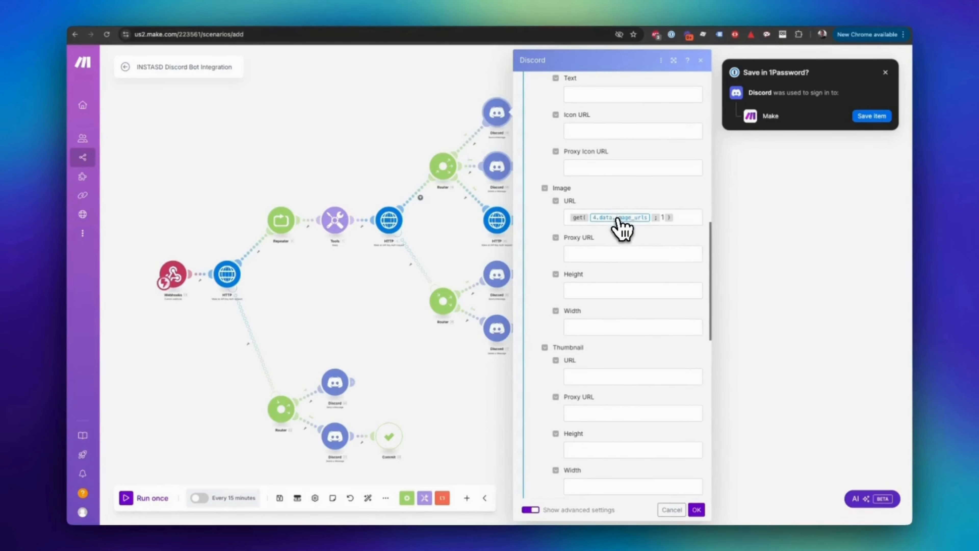
scroll(621, 309, "down", 3)
mouse_move(719, 532)
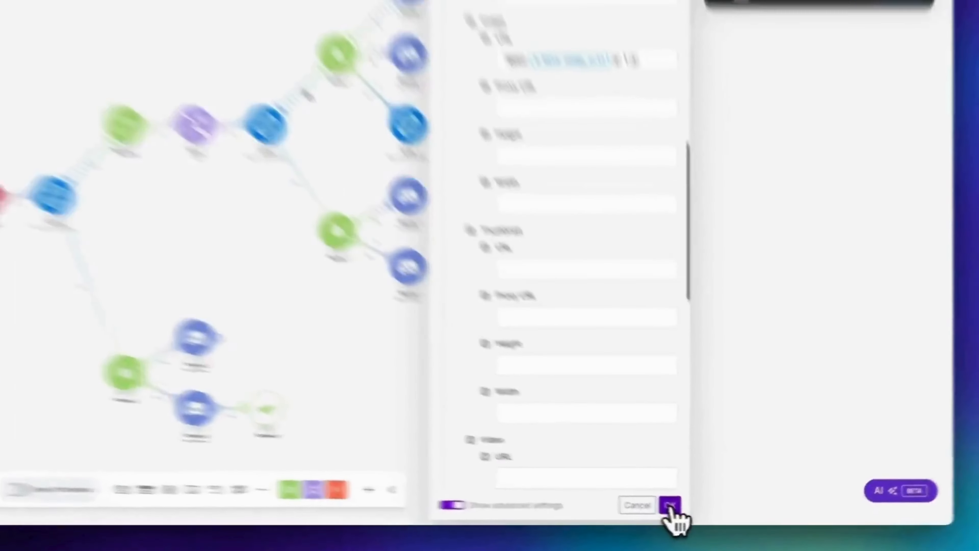
left_click(694, 499)
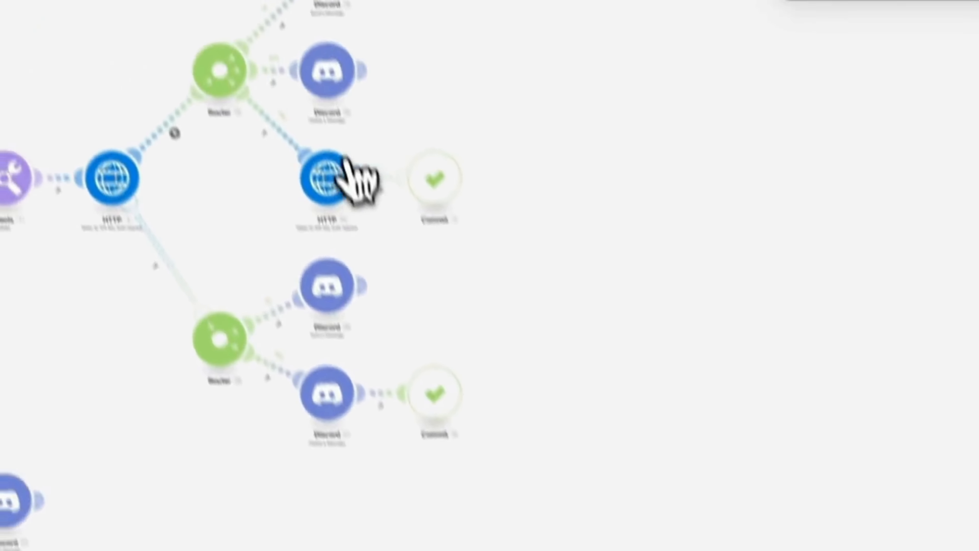
Step: Set the upper router's Delete a Message module to the last-listed My Discord connection (SDXL test) and confirm
left_click(327, 81)
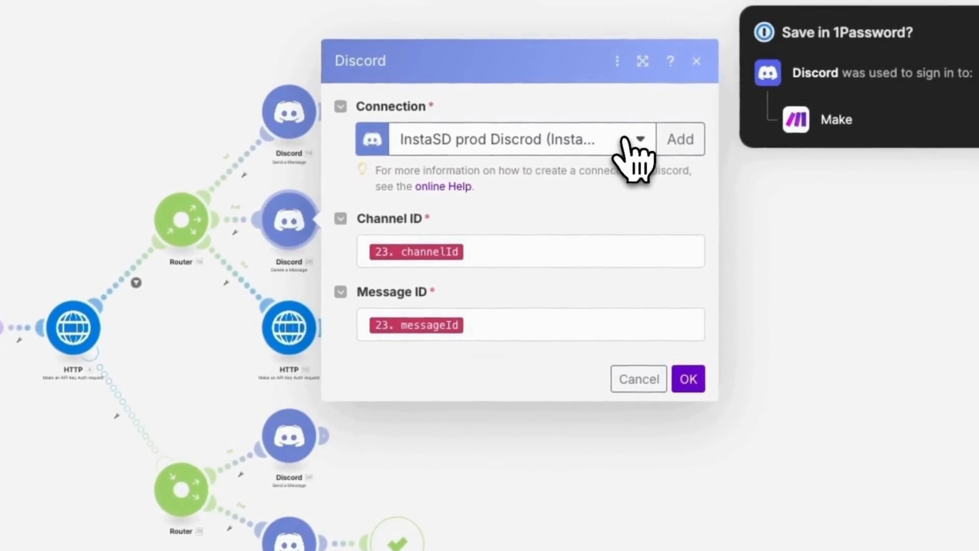
left_click(665, 88)
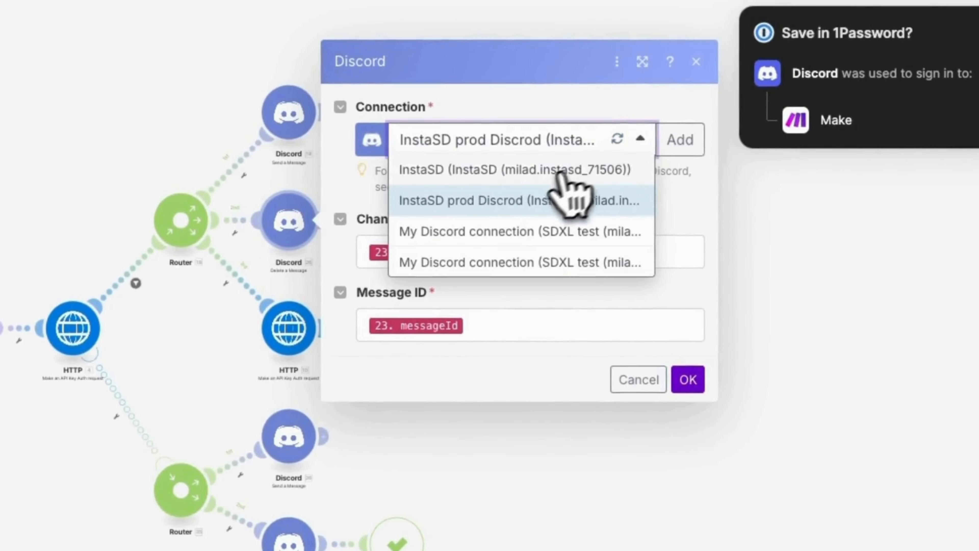
left_click(516, 264)
left_click(689, 387)
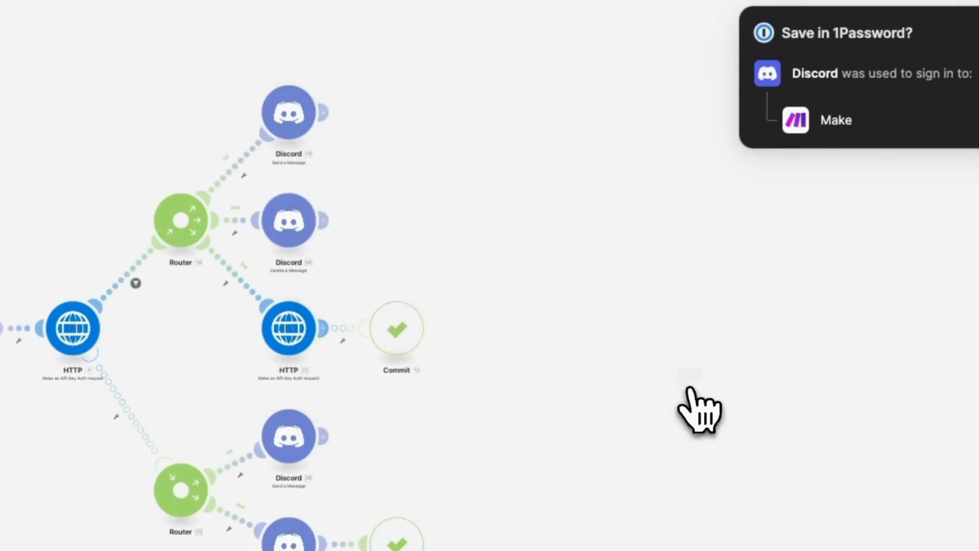
Step: Set the middle router's Send a Message module to My Discord connection (SDXL test) and confirm
left_click(295, 453)
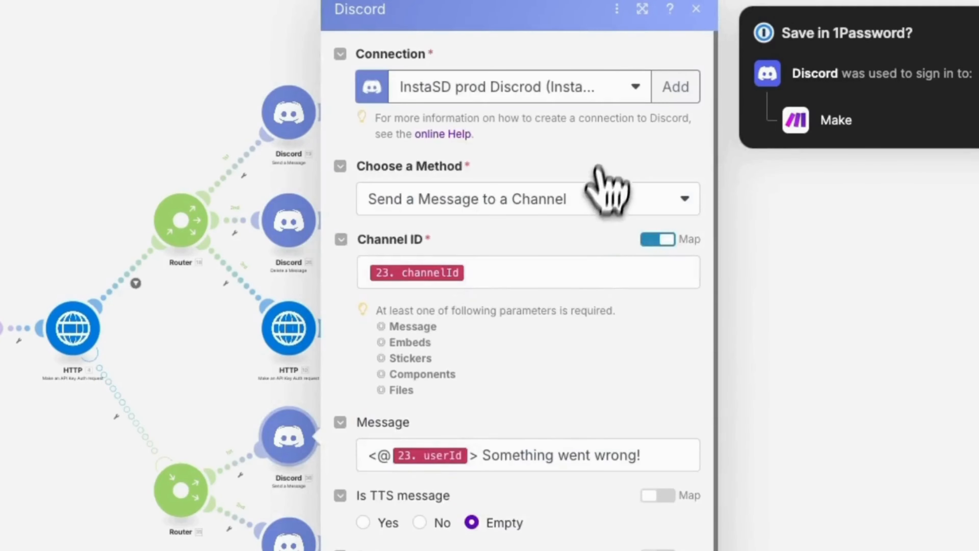
left_click(636, 87)
left_click(477, 243)
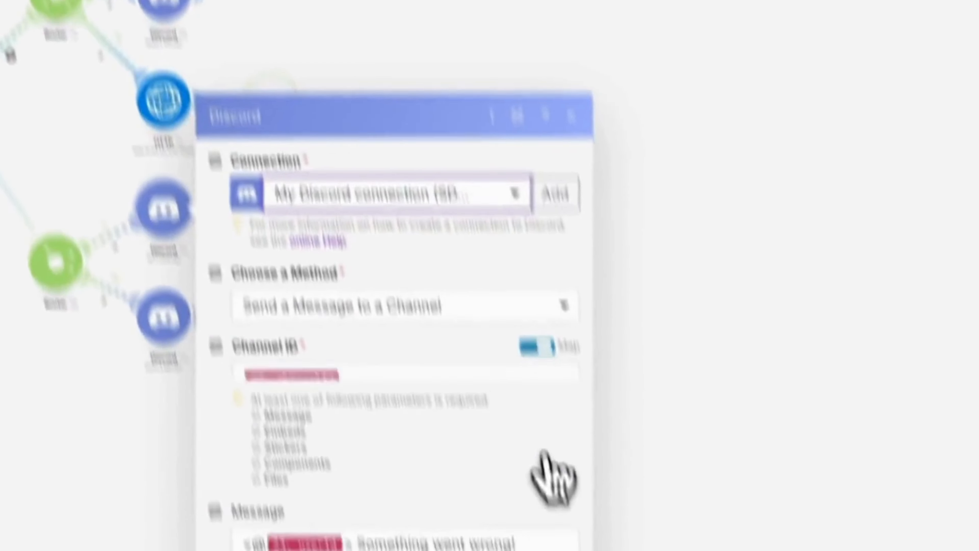
scroll(553, 479, "down", 5)
left_click(666, 498)
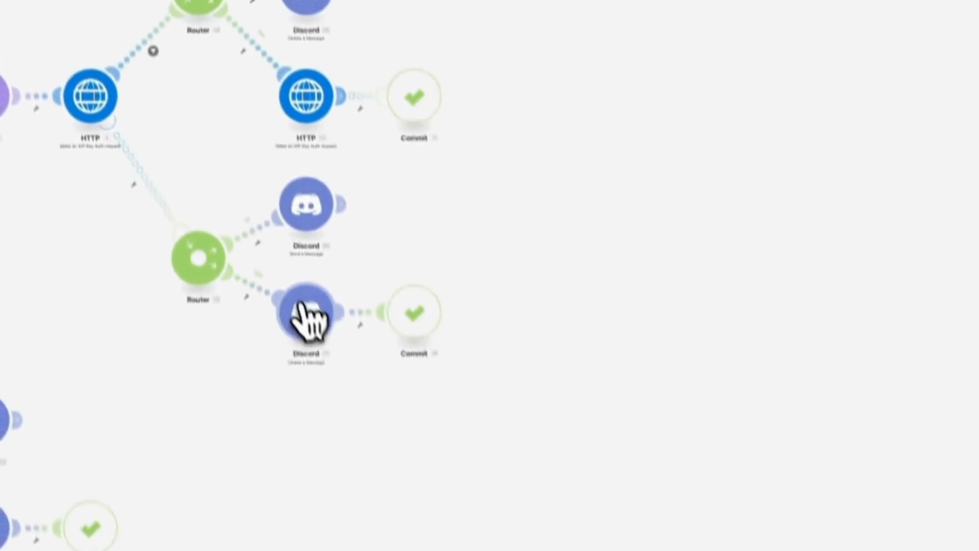
Step: Set the middle router's Delete a Message module to the last-listed My Discord connection (SDXL test) and confirm
left_click(300, 308)
left_click(619, 267)
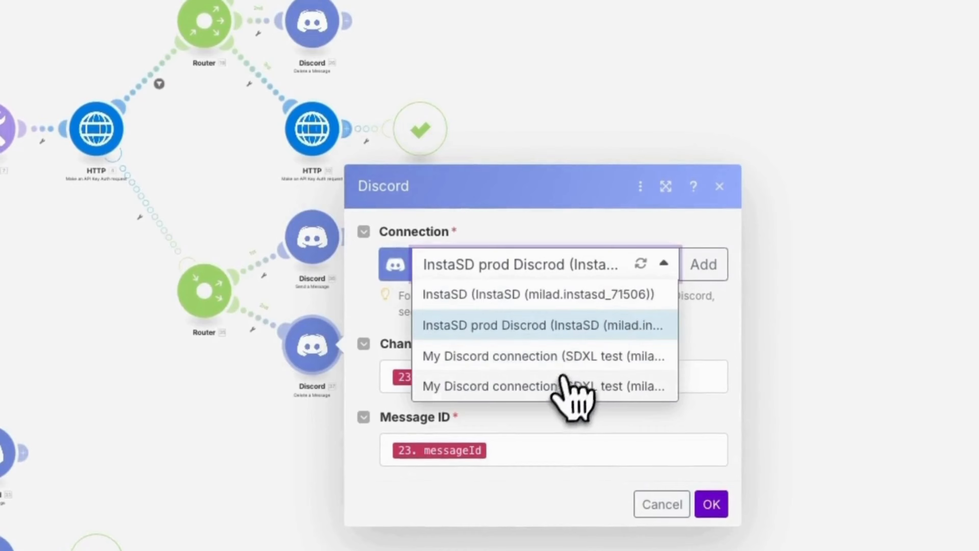
left_click(563, 386)
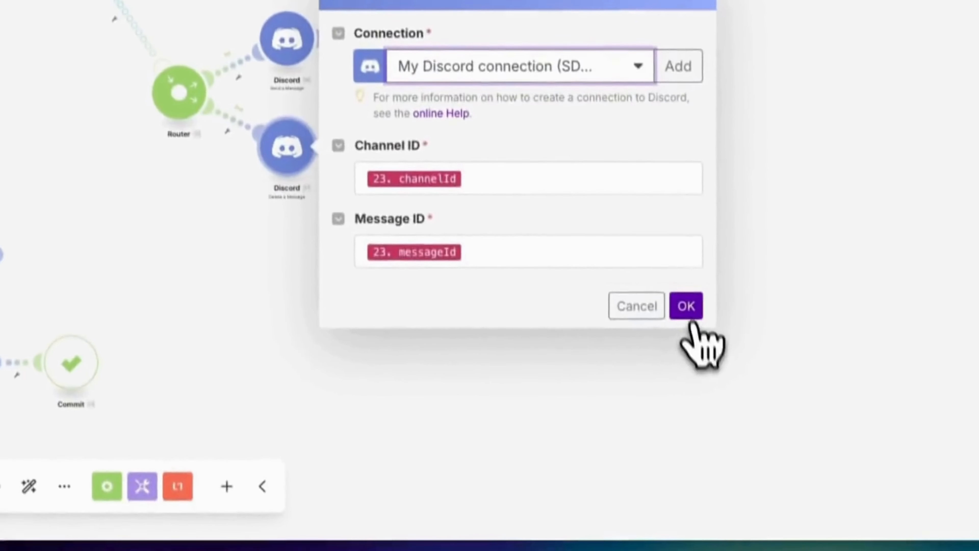
left_click(711, 503)
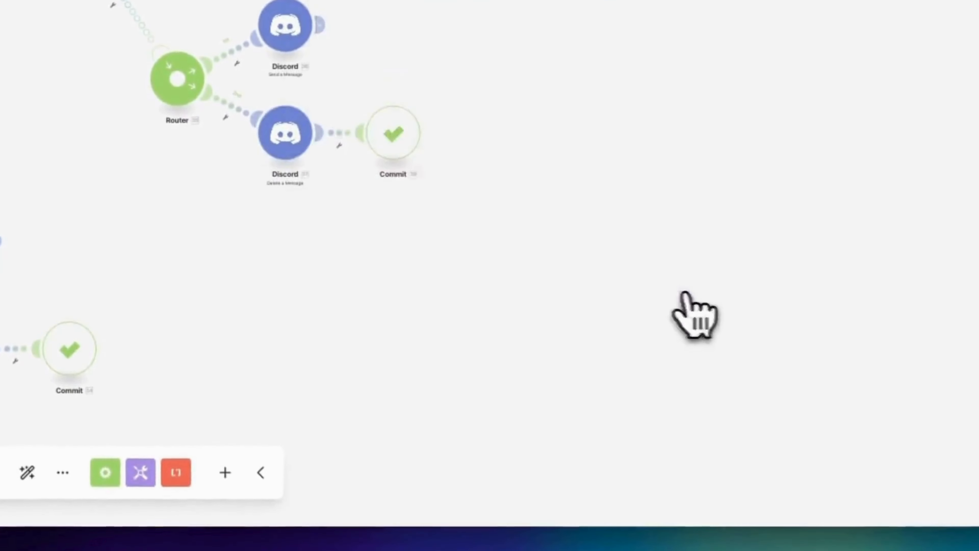
Step: Set the lowest router's Send a Message module to My Discord connection (SDXL test) and confirm
left_click(280, 401)
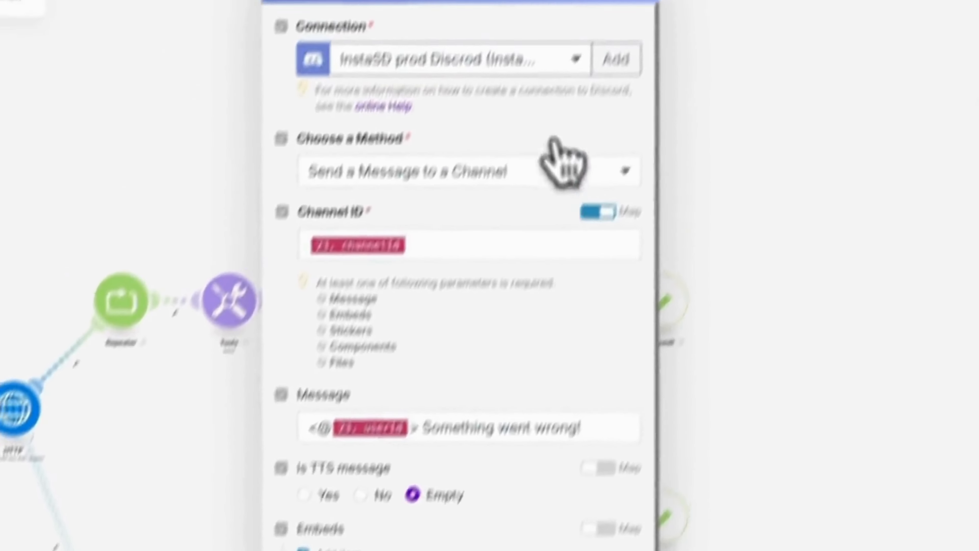
left_click(547, 60)
left_click(489, 181)
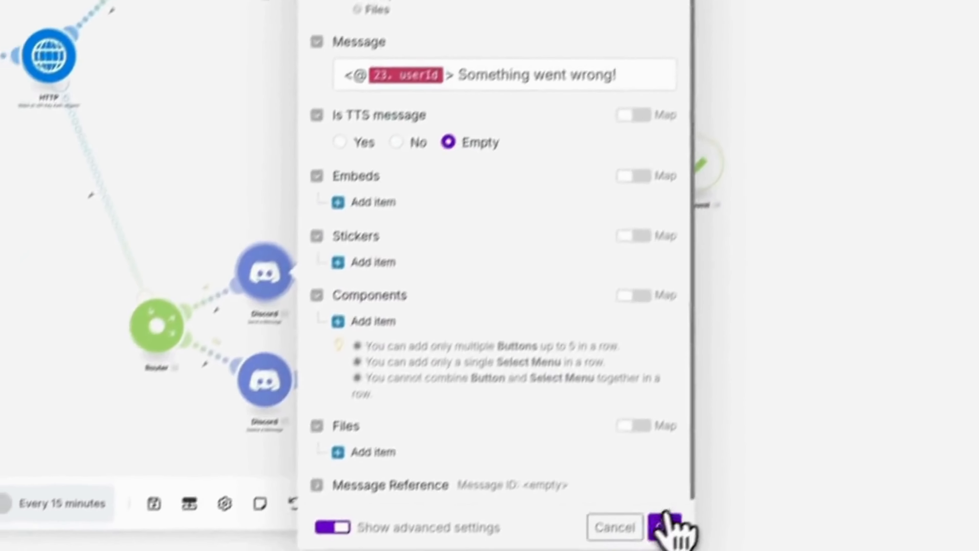
left_click(663, 524)
Step: Set the lowest router's Delete a Message module to the last-listed My Discord connection (SDXL test) and confirm
left_click(304, 367)
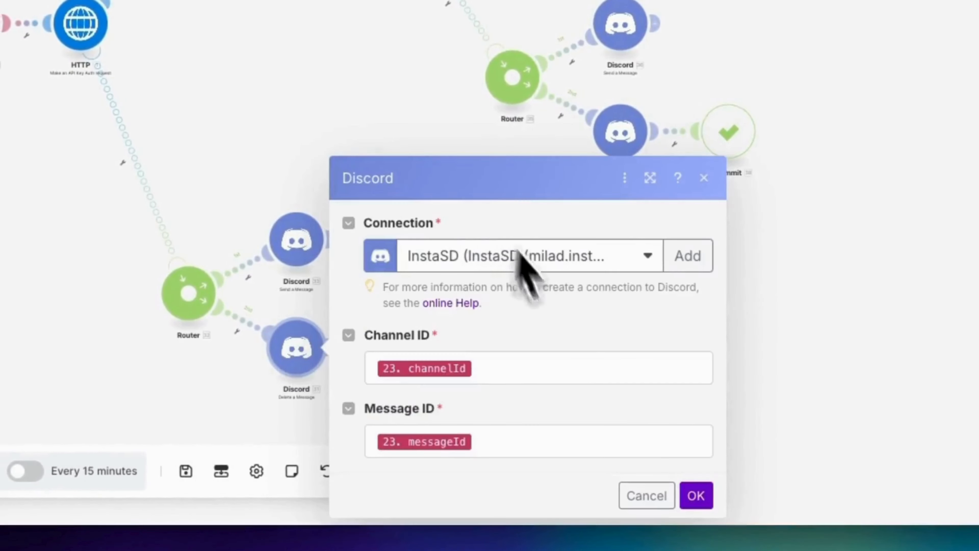
left_click(645, 256)
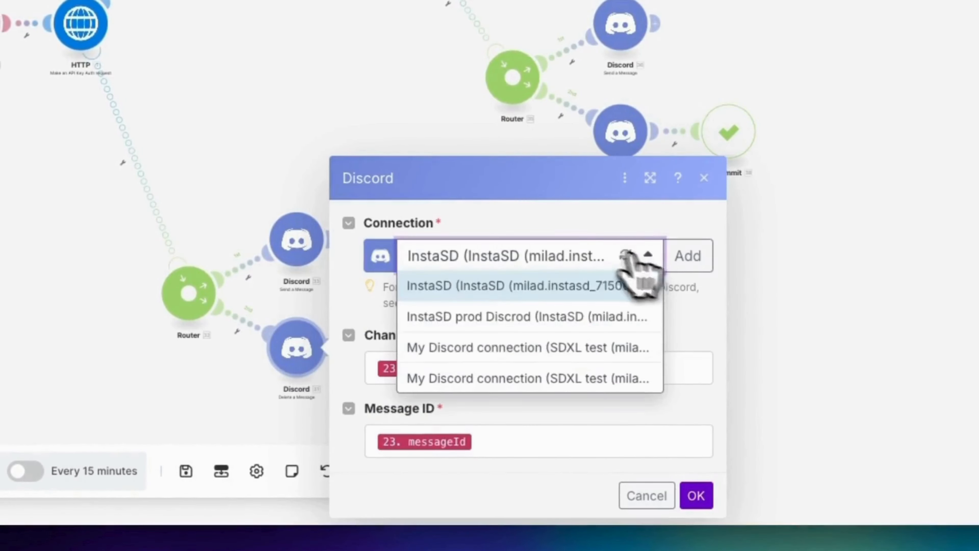
left_click(514, 380)
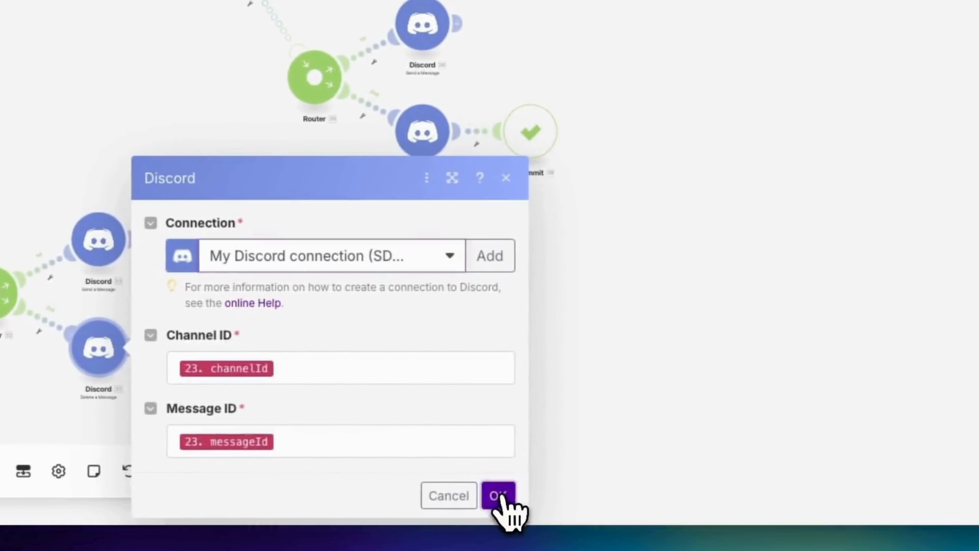
left_click(499, 497)
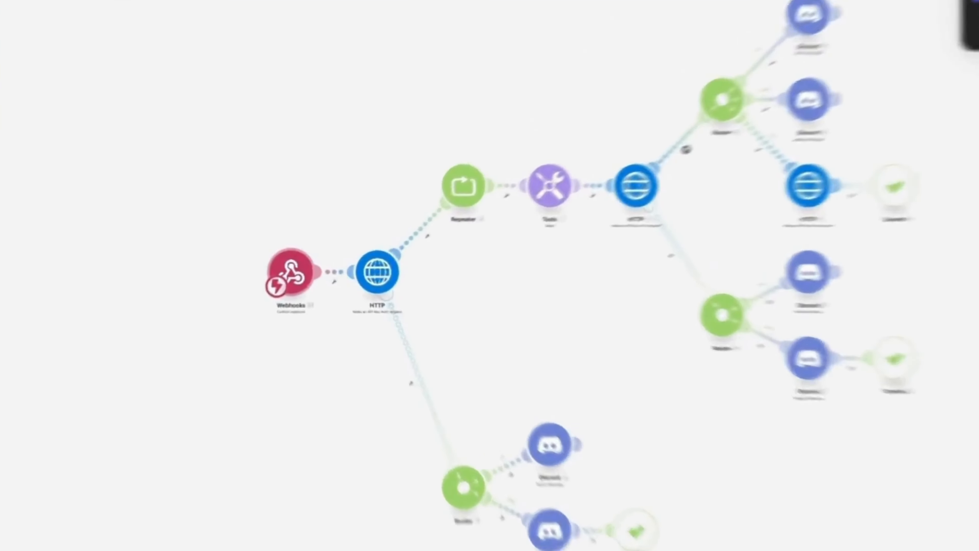
Step: Create and save a new webhook named "my SDXL webhook" in the scenario's Webhooks module
left_click(302, 268)
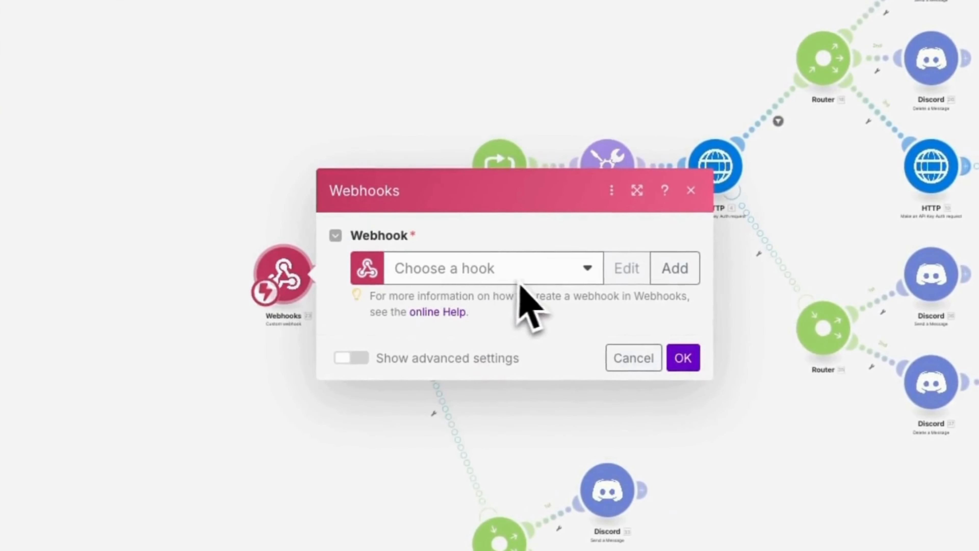
left_click(680, 270)
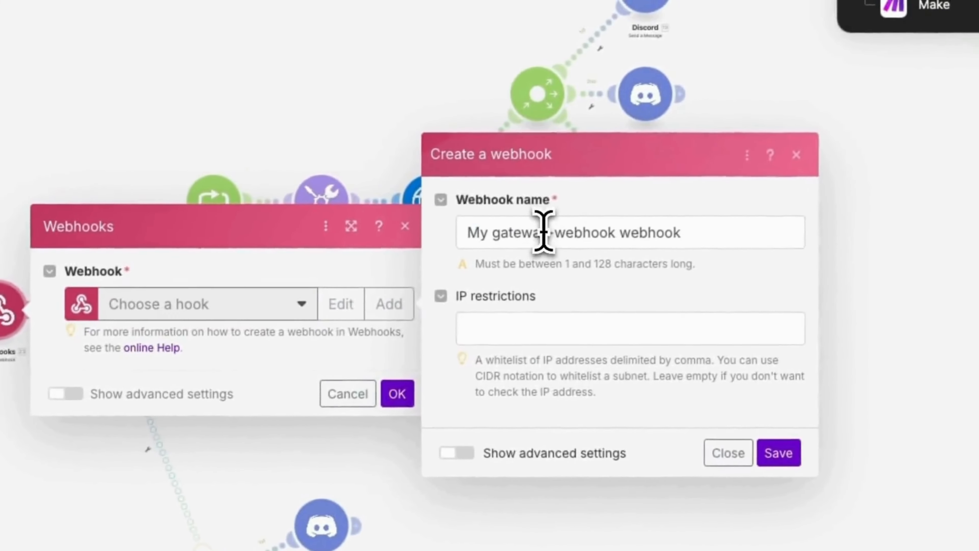
triple_click(829, 195)
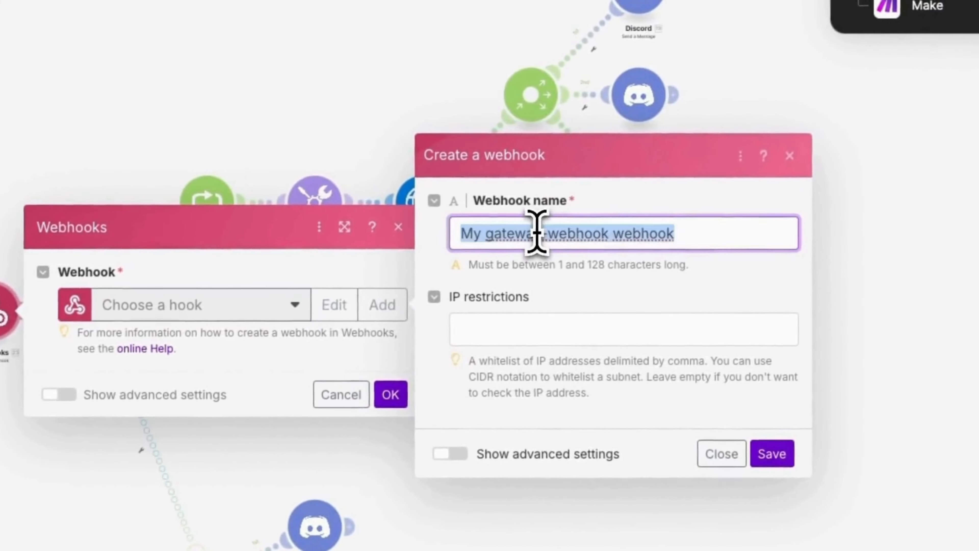
type("my ")
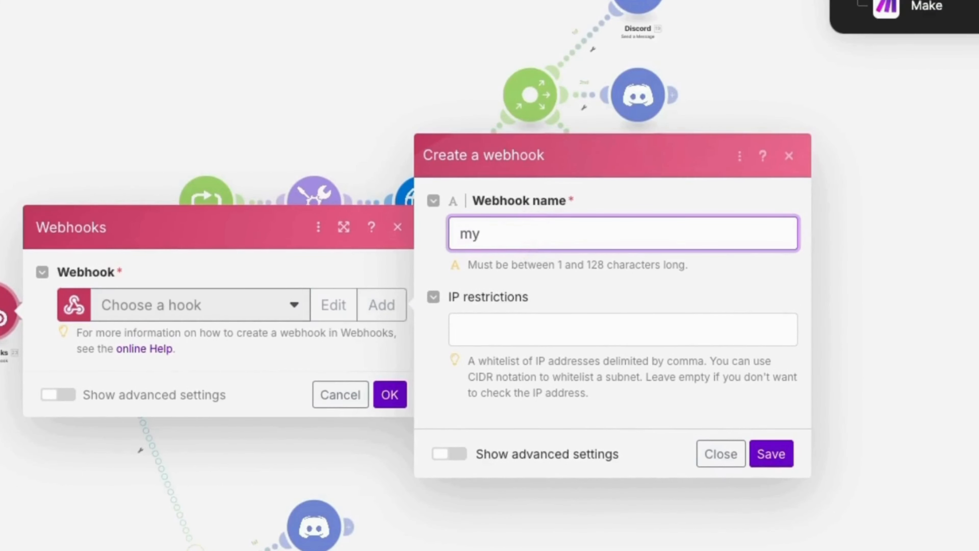
type("SDXL webhook")
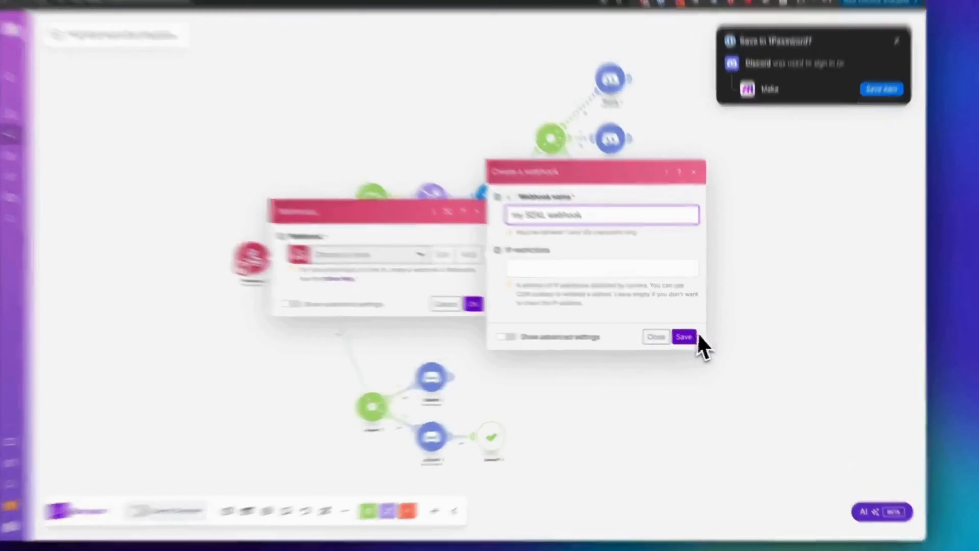
left_click(692, 339)
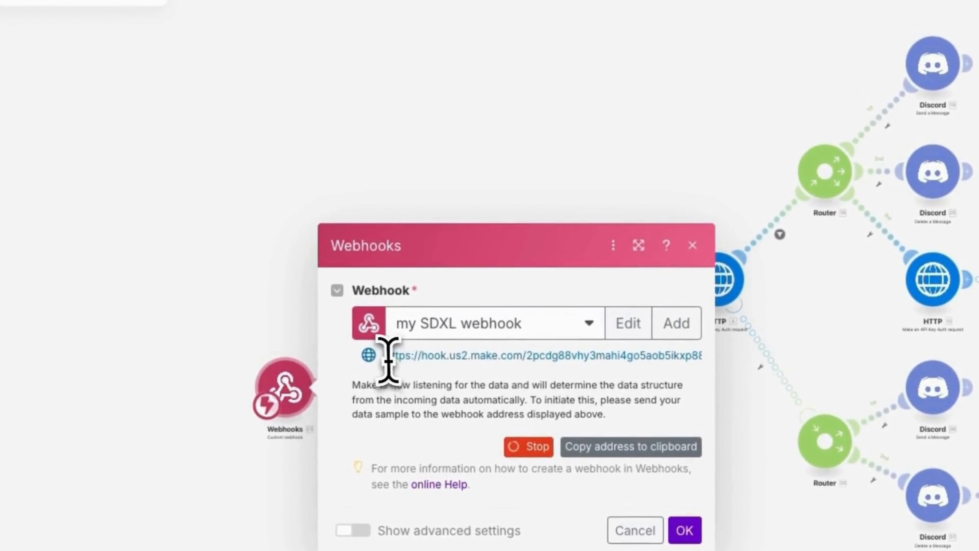
Step: Select the full address of the "my SDXL webhook" webhook for copying
left_click_drag(372, 348, 597, 343)
double_click(605, 349)
triple_click(619, 355)
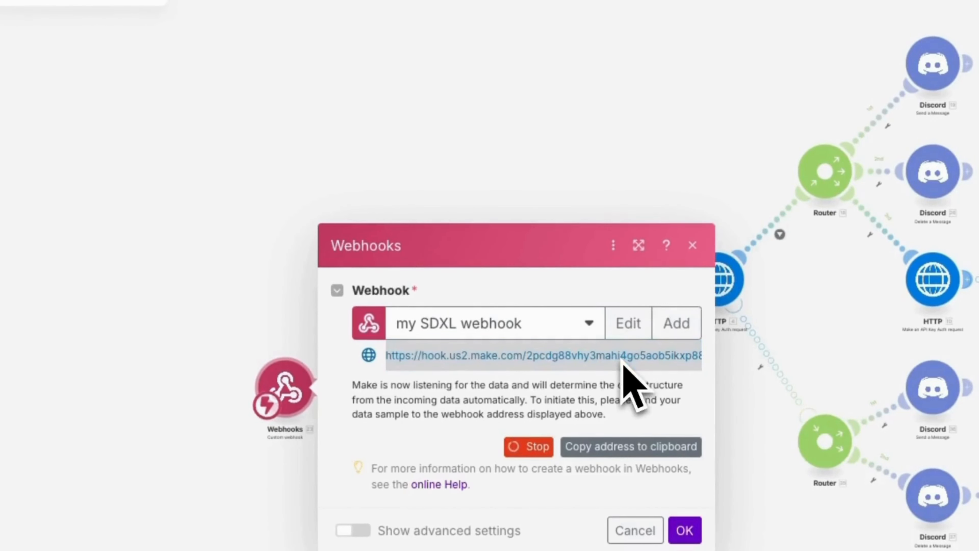
Step: Switch to the code editor, replace the MAKE_WEBHOOK_URL value in .env with the copied webhook address, and save the file
key("super+Tab")
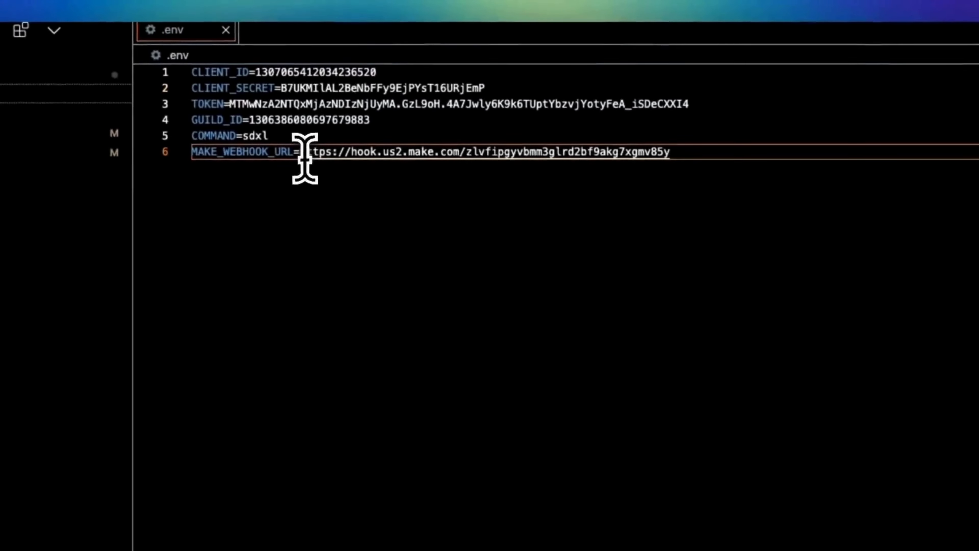
left_click_drag(259, 31, 469, 32)
left_click_drag(461, 158, 686, 159)
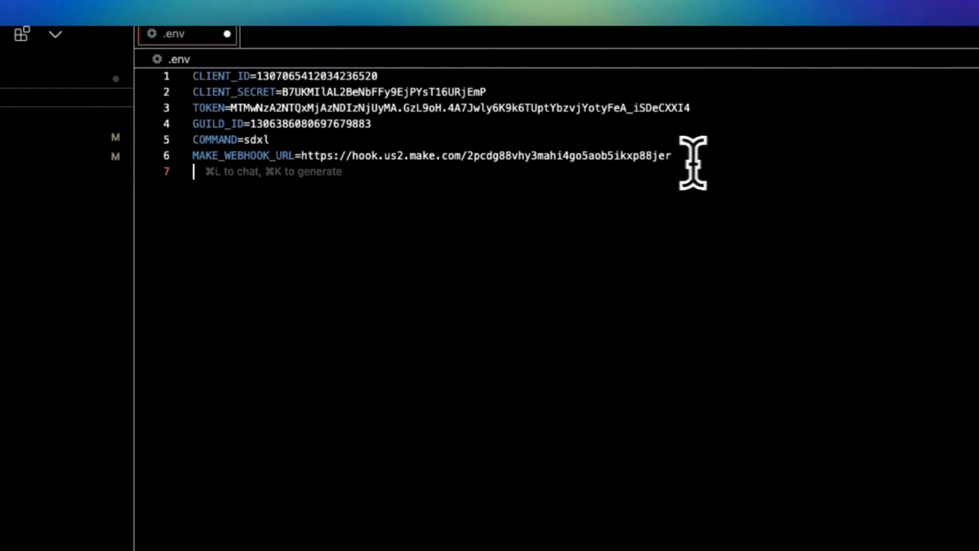
key("super+s")
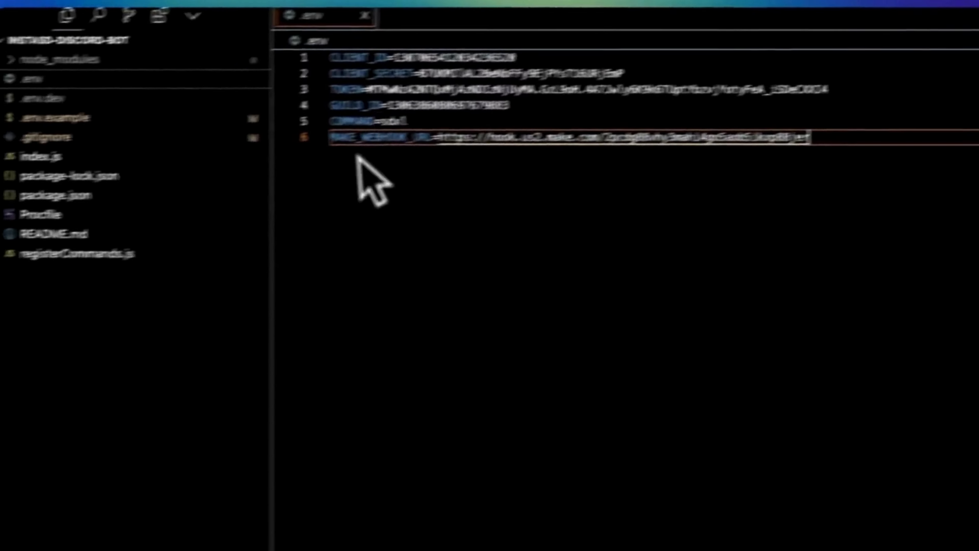
Step: Stop the running bot in the terminal and restart it with node index.js
key("ctrl+c")
key("Up")
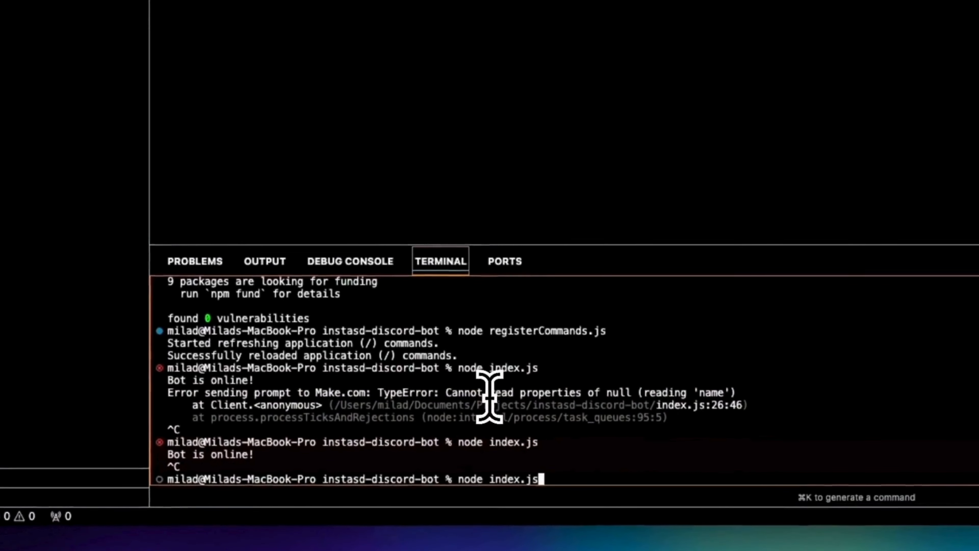
key("Return")
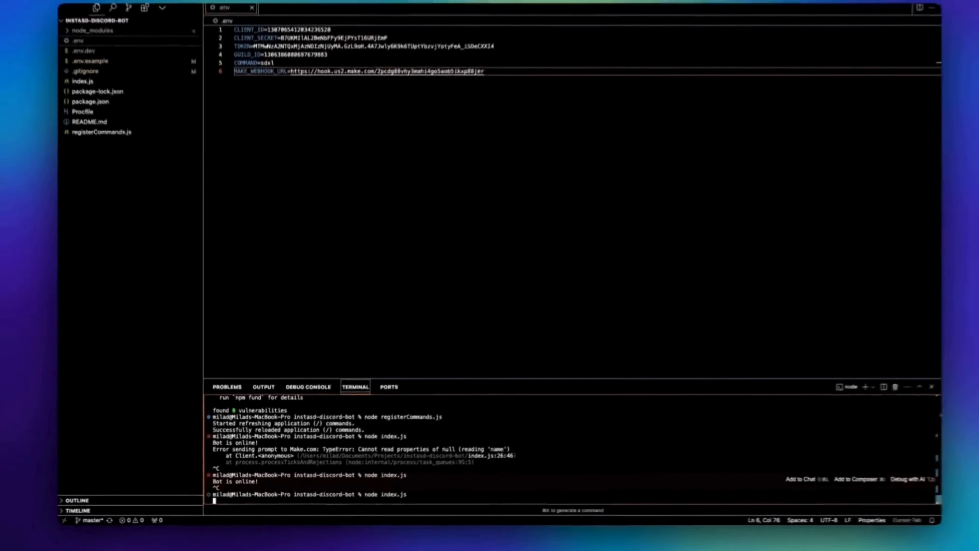
Step: Switch to Chrome and send the /sdxl command with the text "An astronaut on a horse" in Discord's general channel
key("super+Tab")
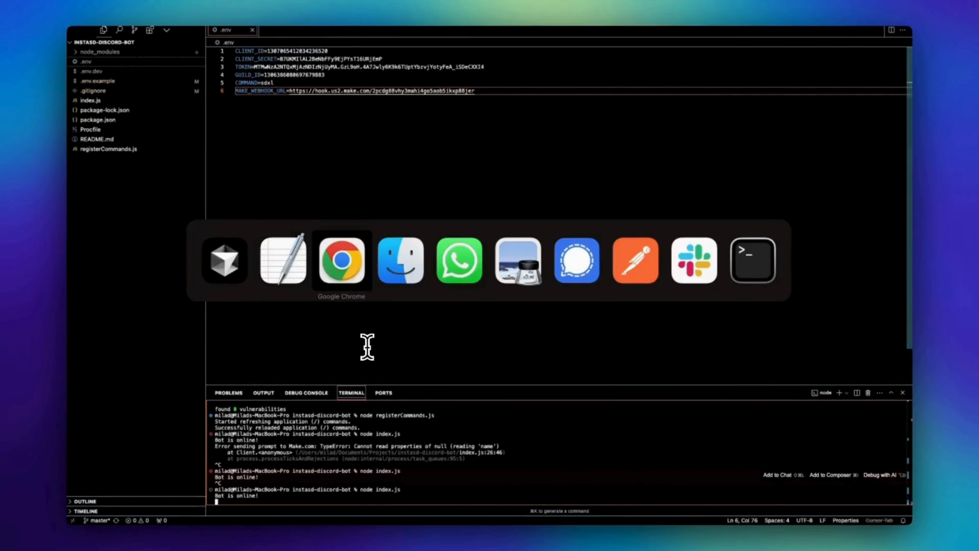
left_click(420, 187)
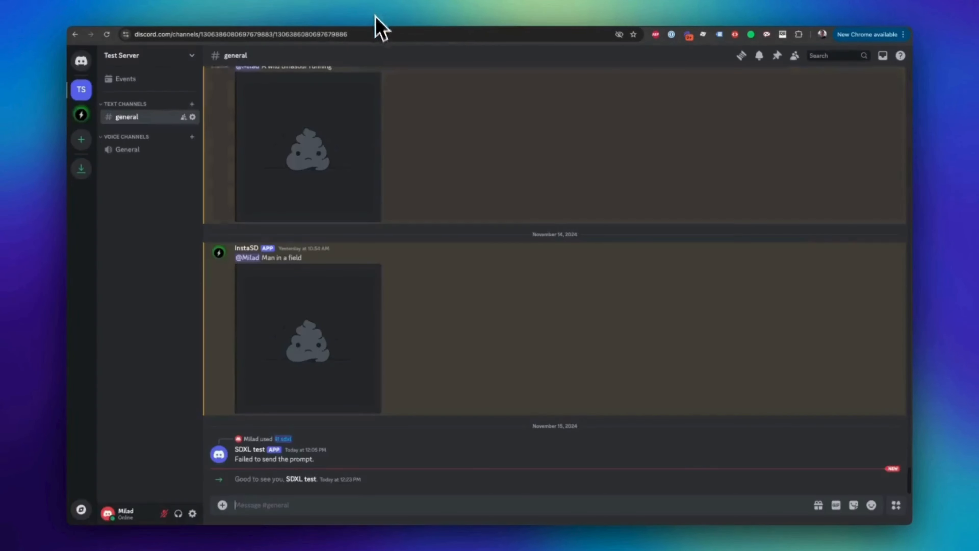
type("/sdxl")
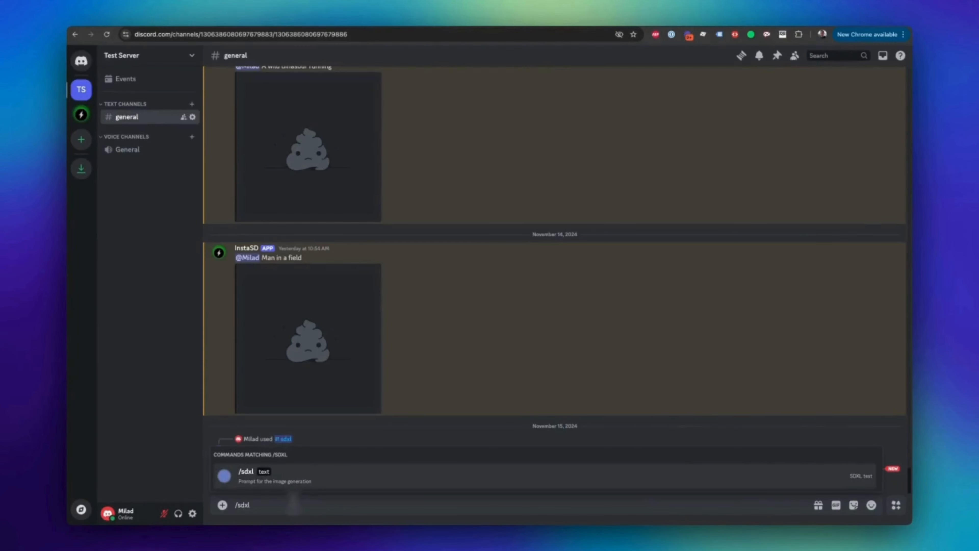
key("Return")
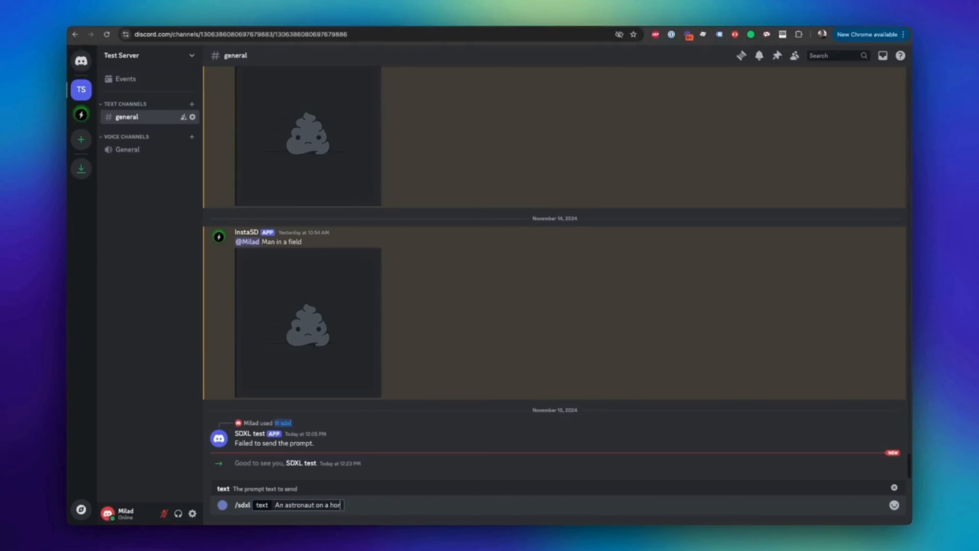
type("An astronaut on a horse")
key("Return")
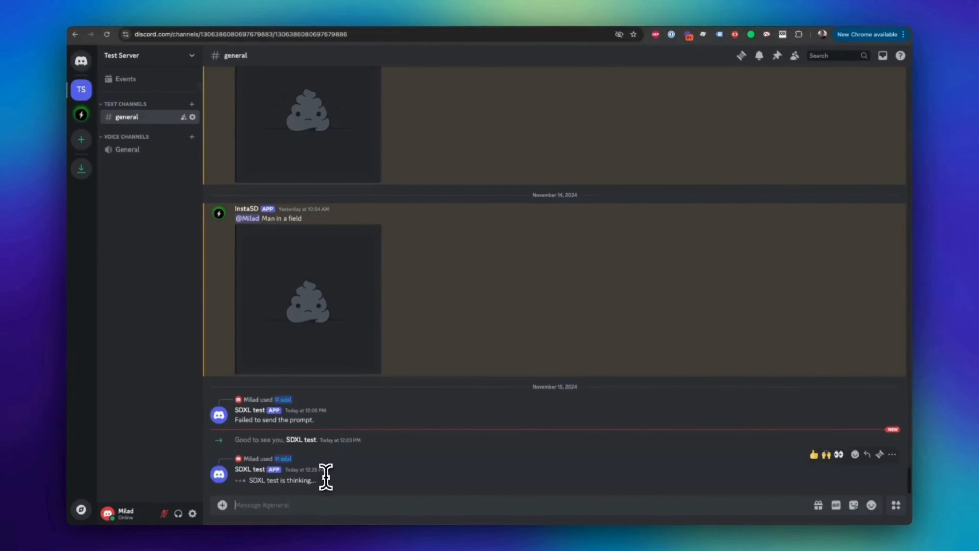
Step: Return to the Make scenario, confirm the Webhooks module with "my SDXL webhook", and briefly recheck its settings
key("super+Tab")
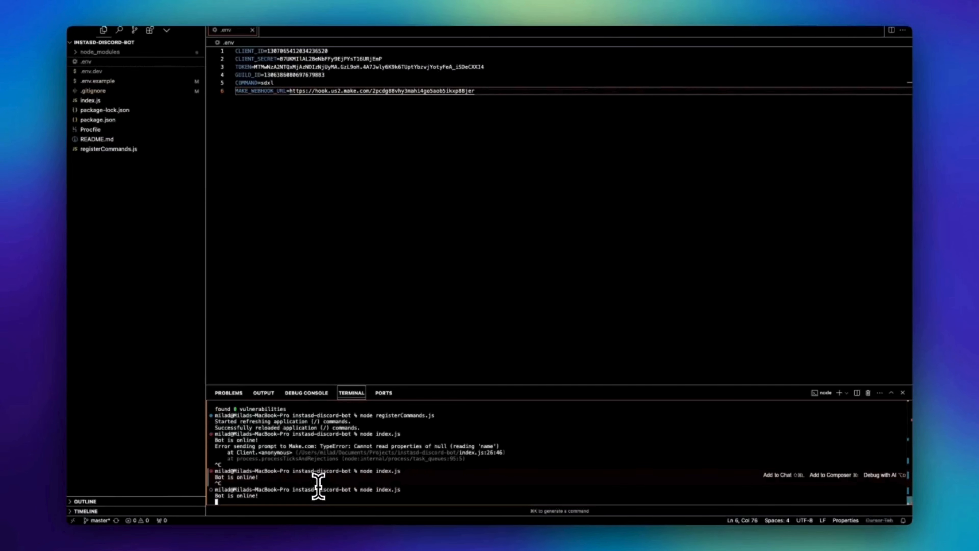
key("super+Tab")
left_click(285, 263)
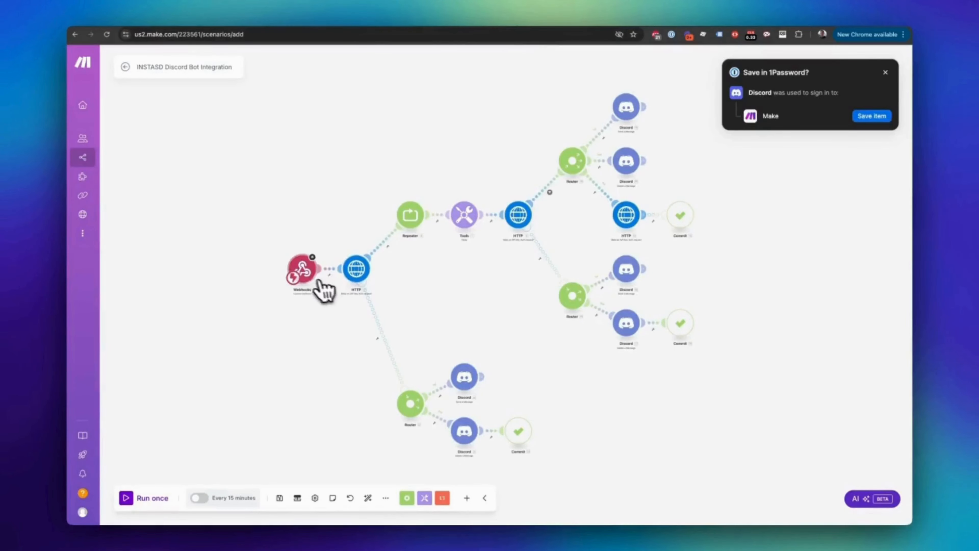
left_click(321, 285)
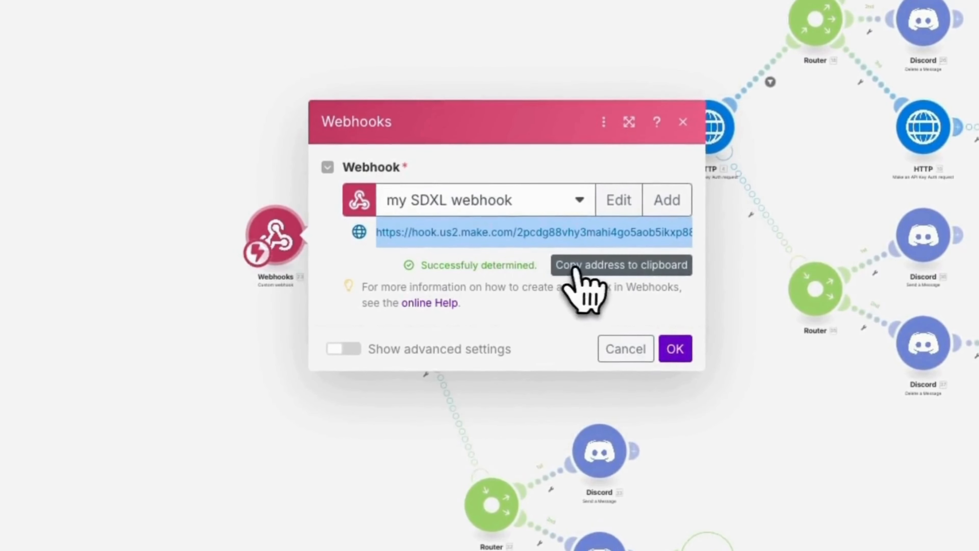
left_click(681, 359)
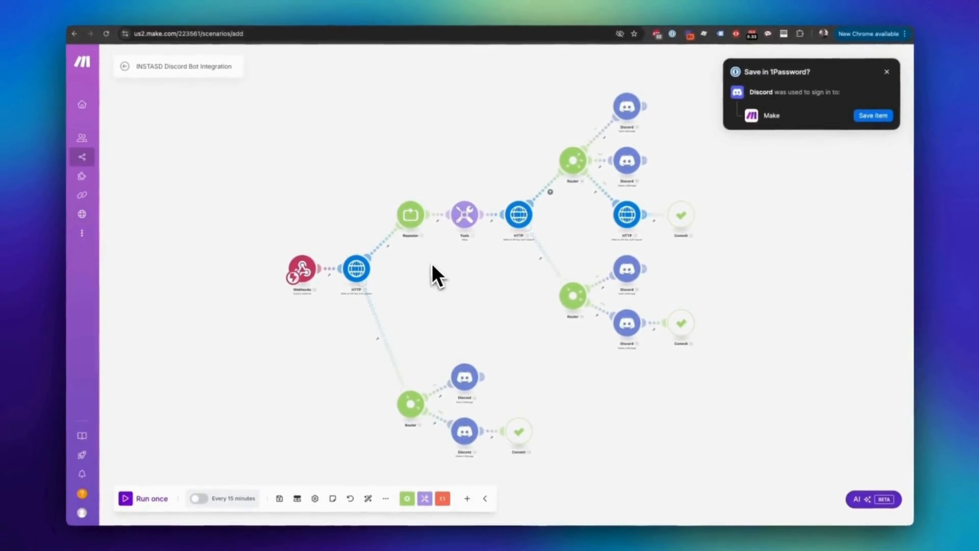
left_click(307, 274)
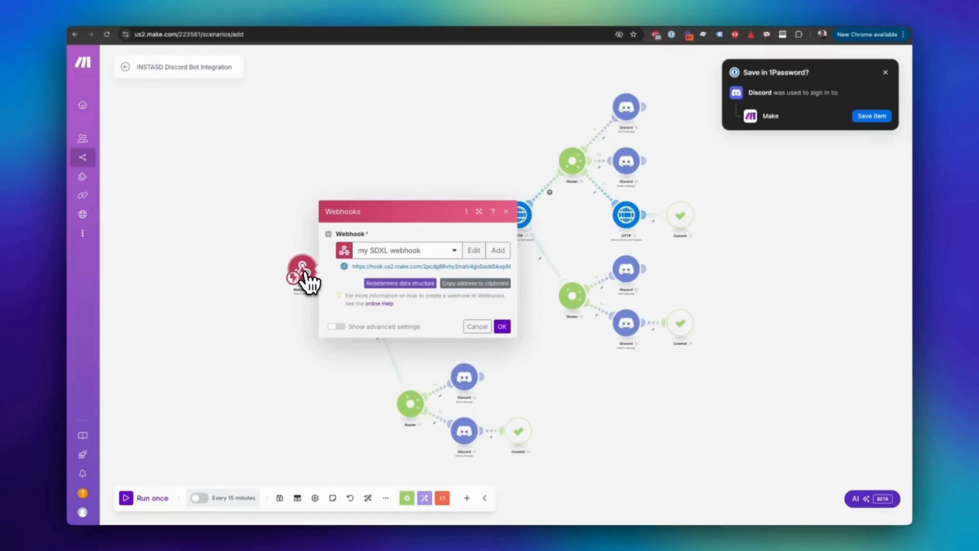
left_click(311, 306)
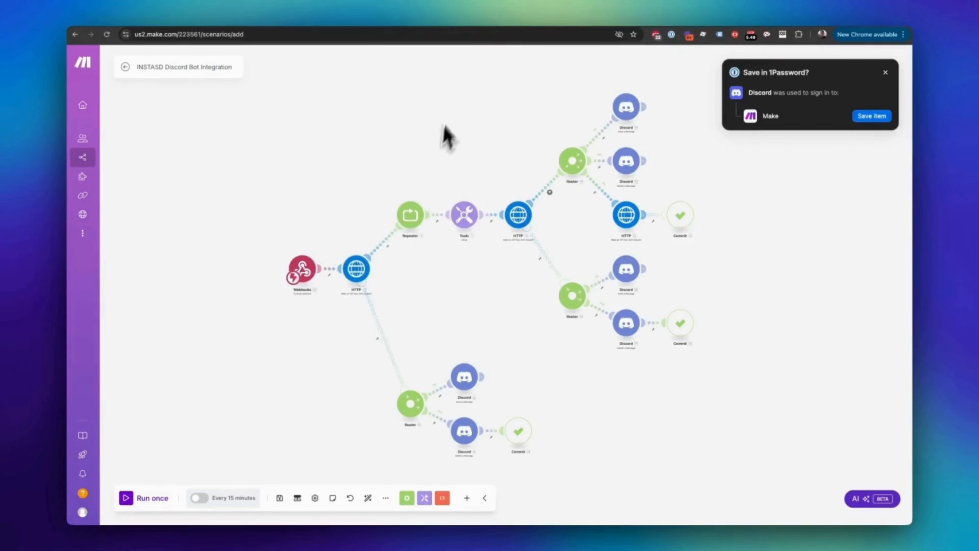
Step: Delete the pending SDXL test bot message from Discord's general channel
left_click(443, 23)
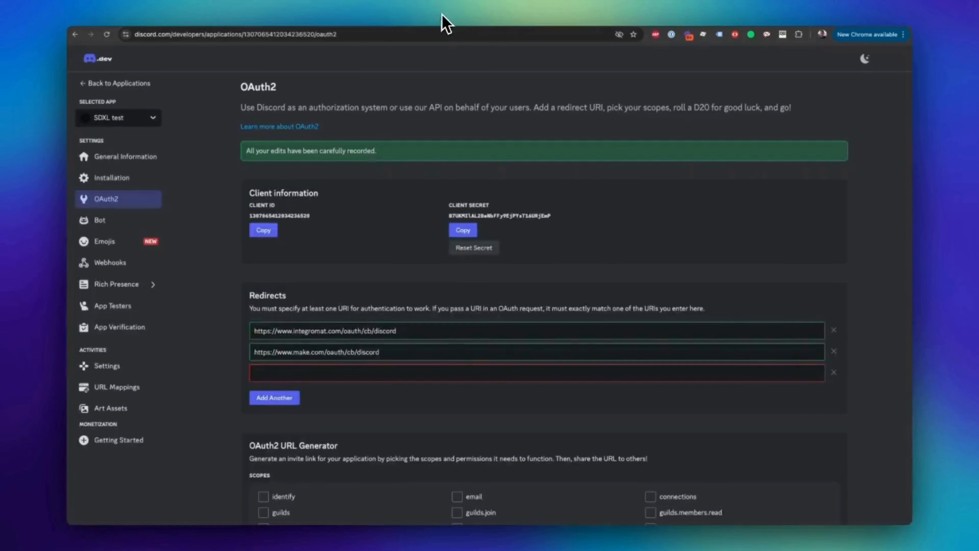
left_click(372, 17)
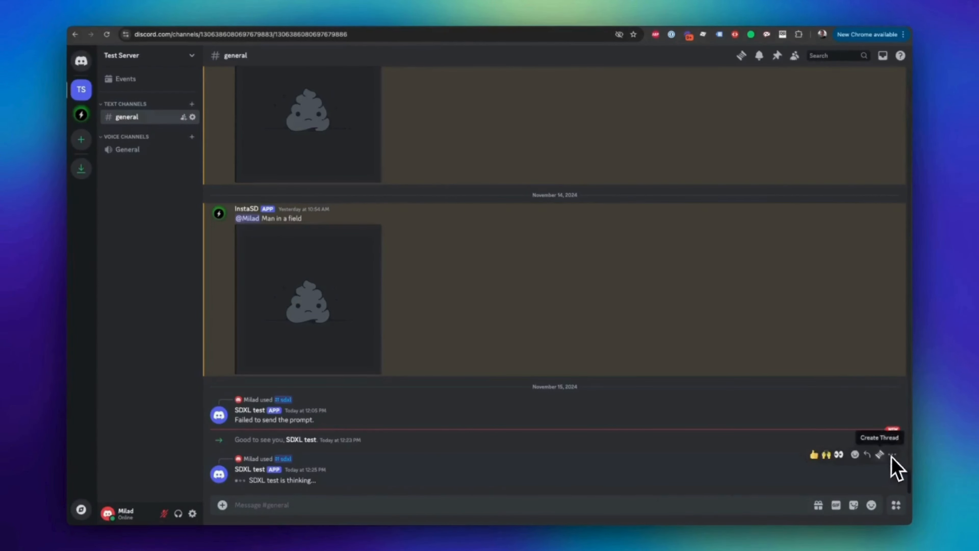
left_click(893, 454)
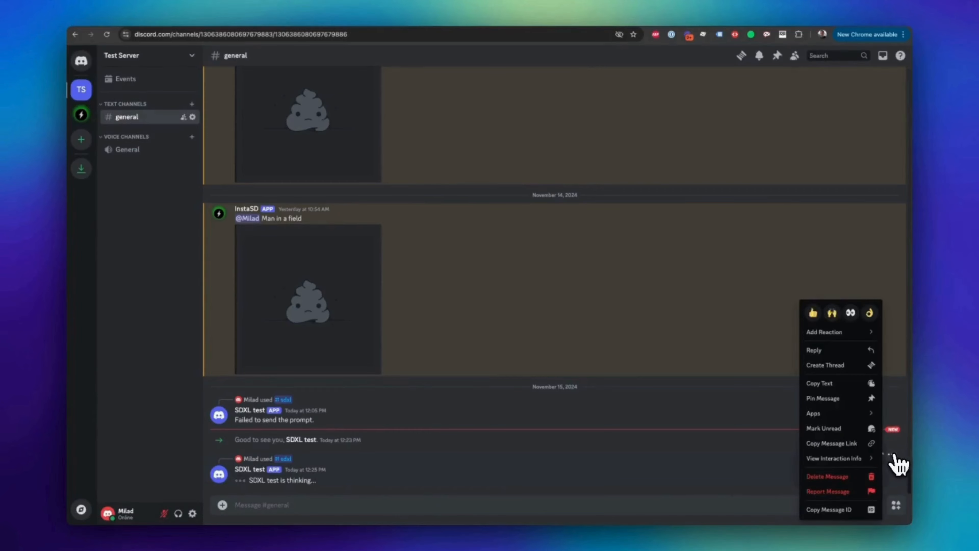
left_click(850, 477)
left_click(561, 347)
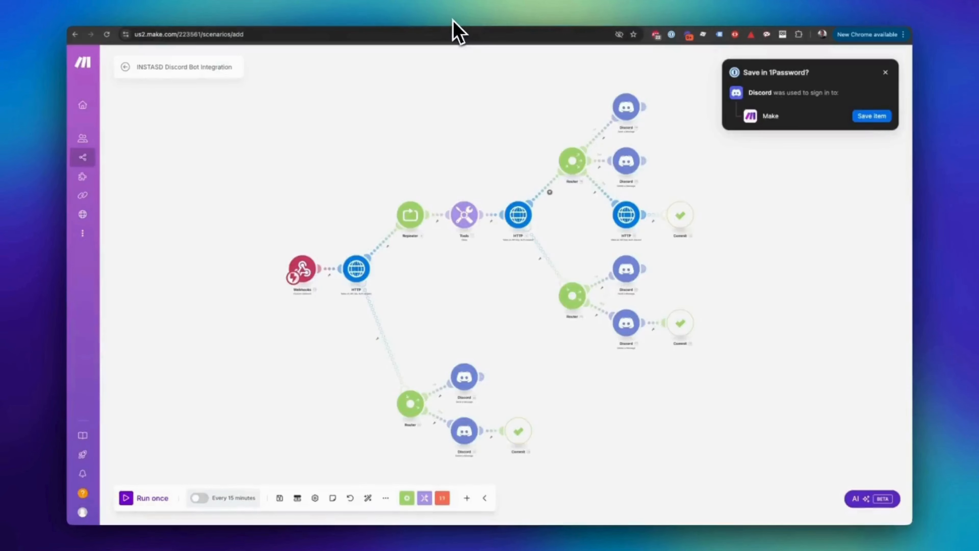
Step: Run the Make scenario once, trigger it with the Discord command /sdxl and the text "Man on a horse", and follow the run in Make
left_click(126, 501)
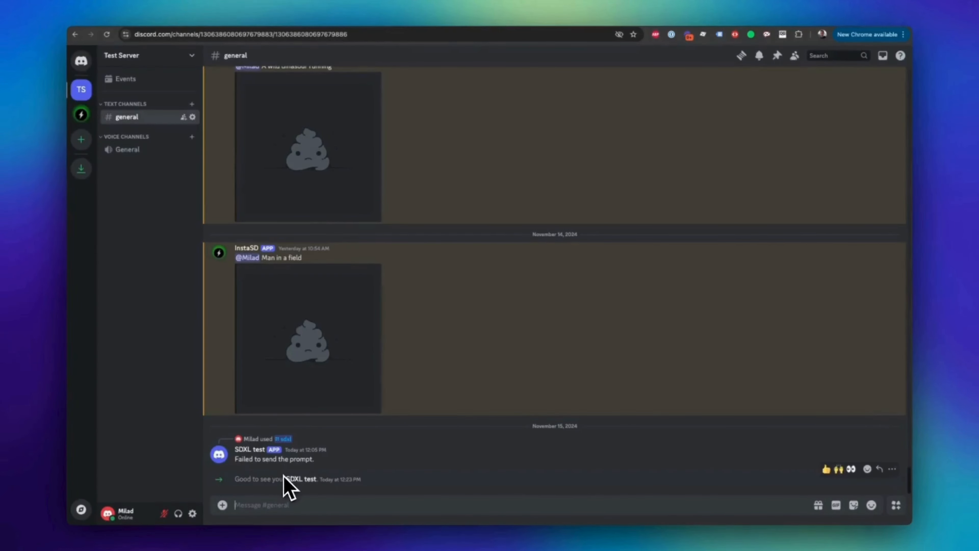
type("/sdxl")
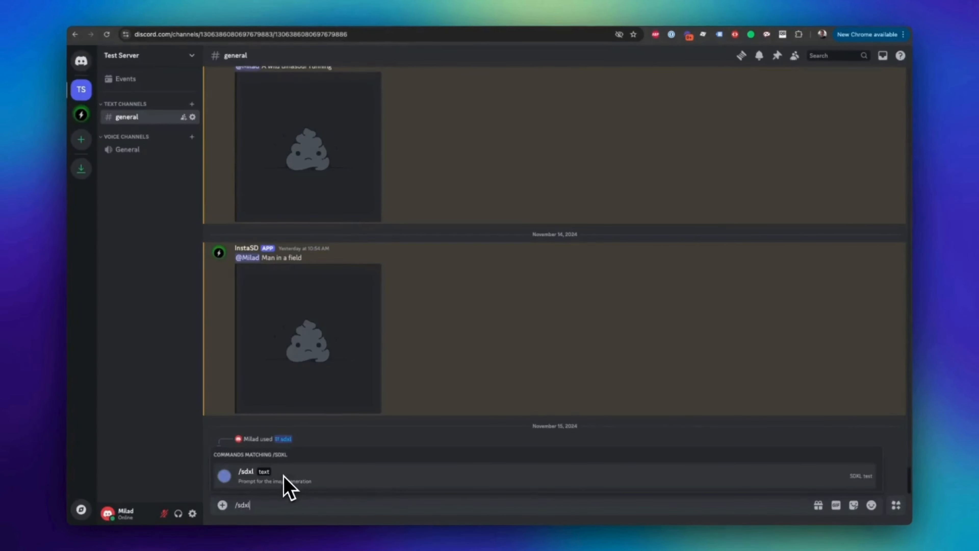
key("Return")
type("Man")
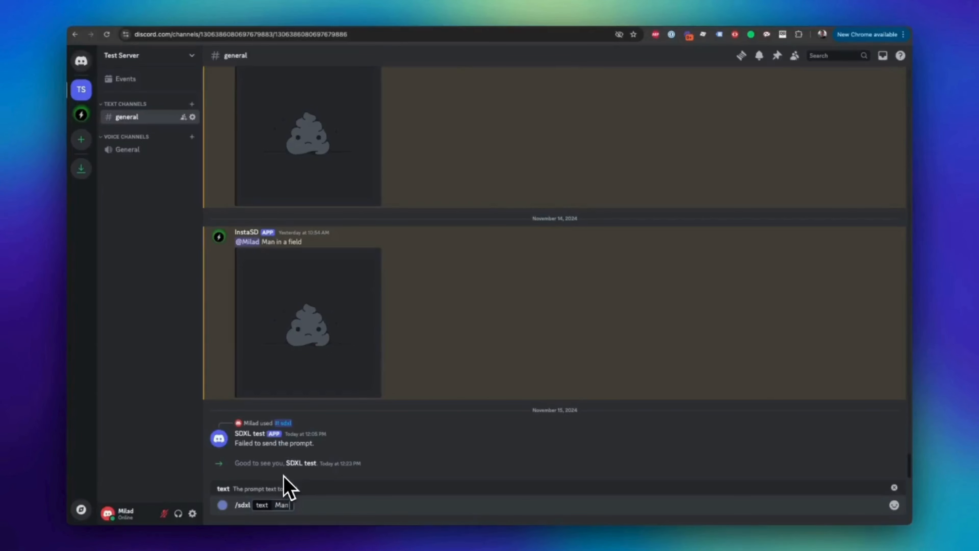
type(" on a horse")
key("Return")
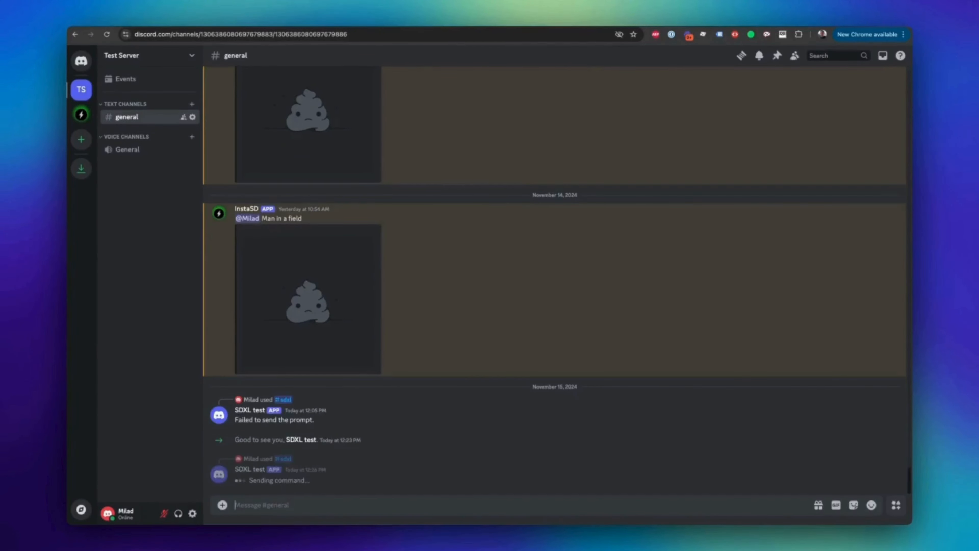
left_click(439, 21)
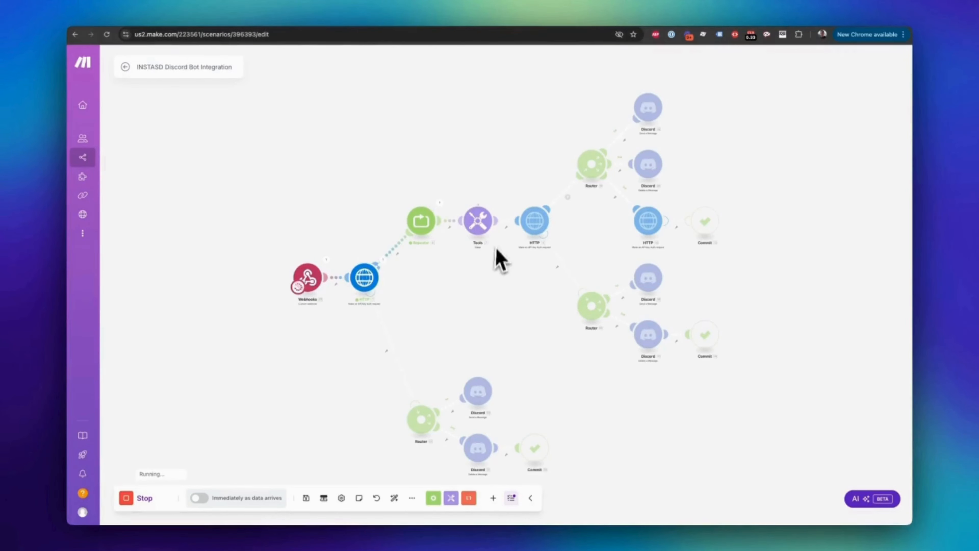
scroll(496, 284, "right", 3)
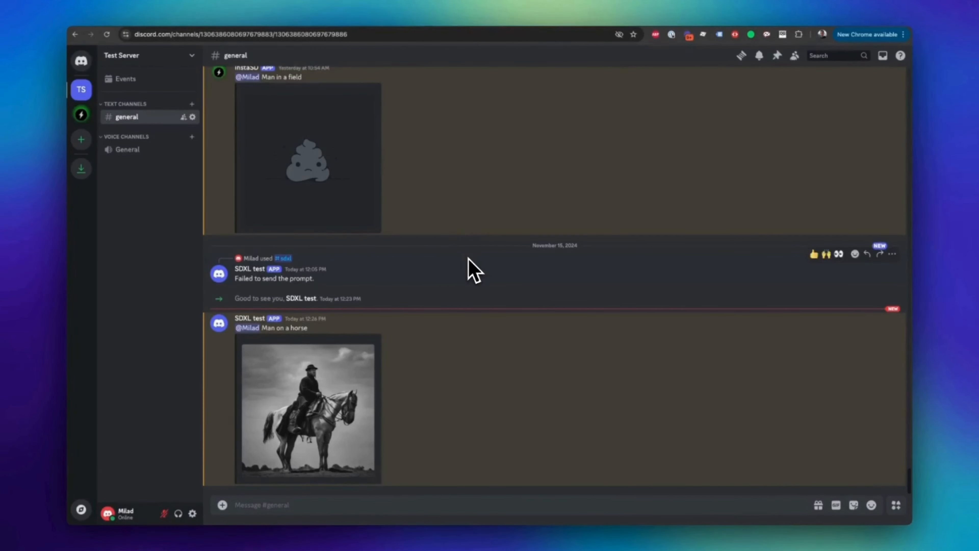
Step: Review the bot's project files in the code editor and the instasd-discord-bot app's dyno resources on Heroku
left_click(497, 515)
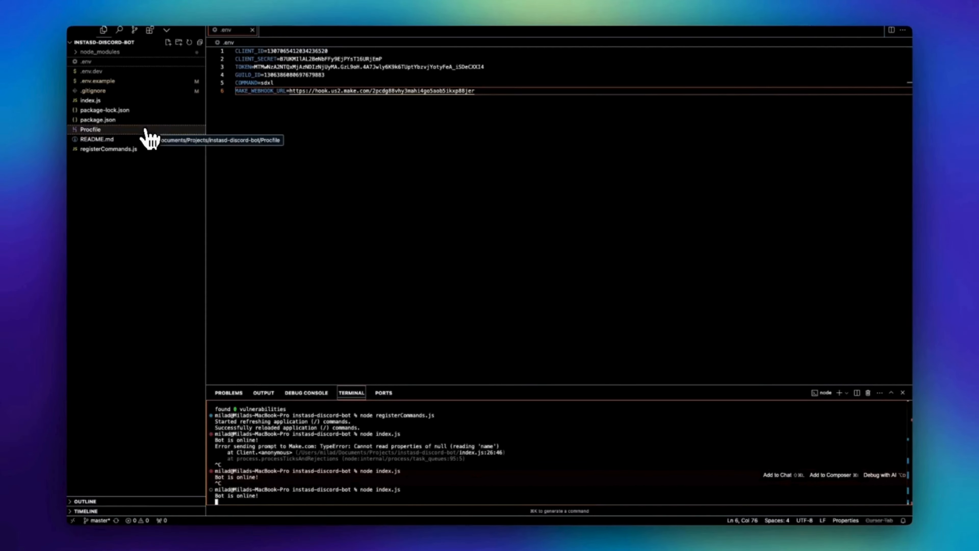
left_click(146, 130)
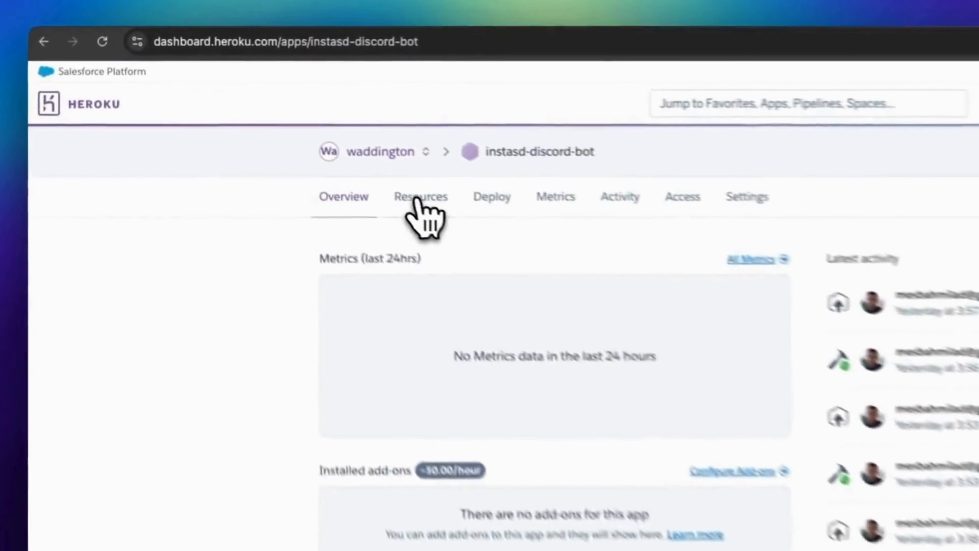
left_click(417, 200)
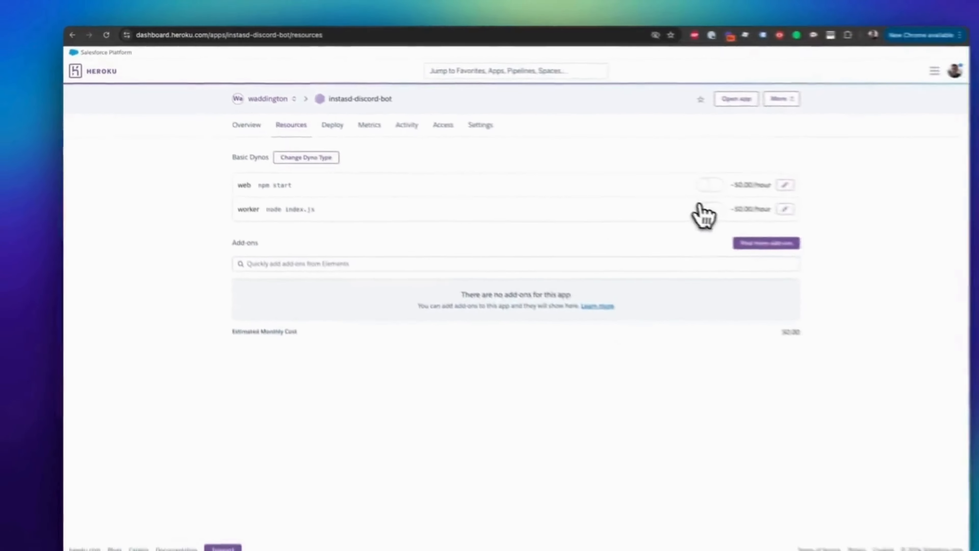
left_click(785, 209)
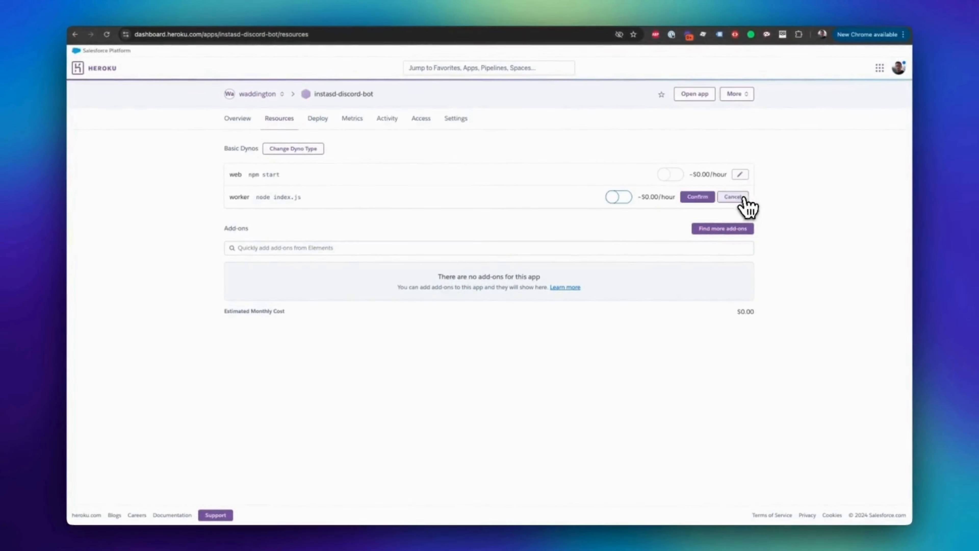
left_click(624, 197)
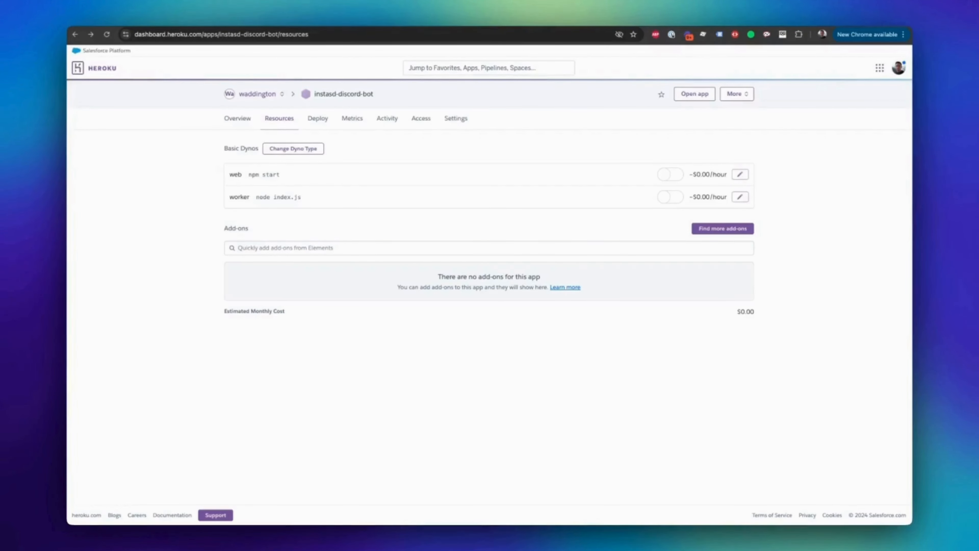
Step: Switch from Heroku to the Test Discord Integration scenario in Make and examine it
left_click(468, 27)
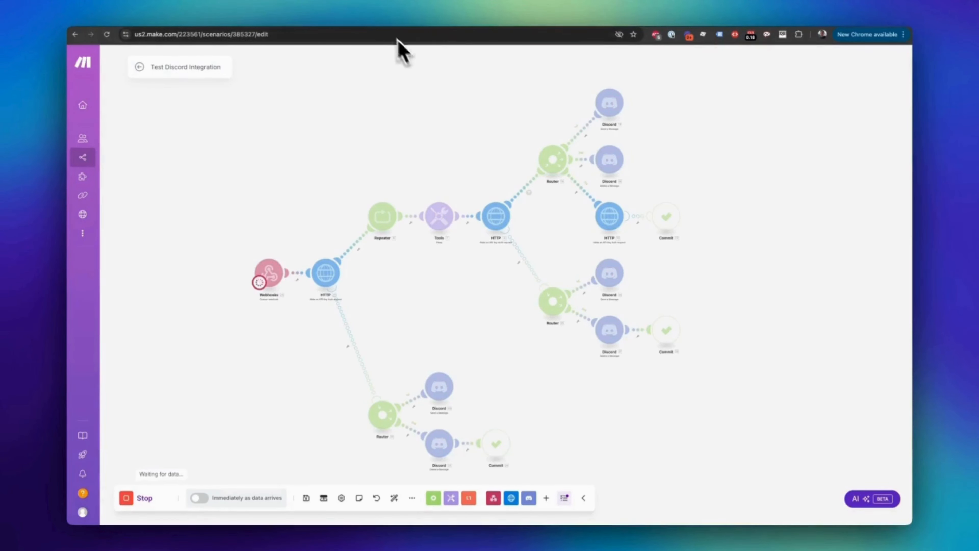
left_click(382, 22)
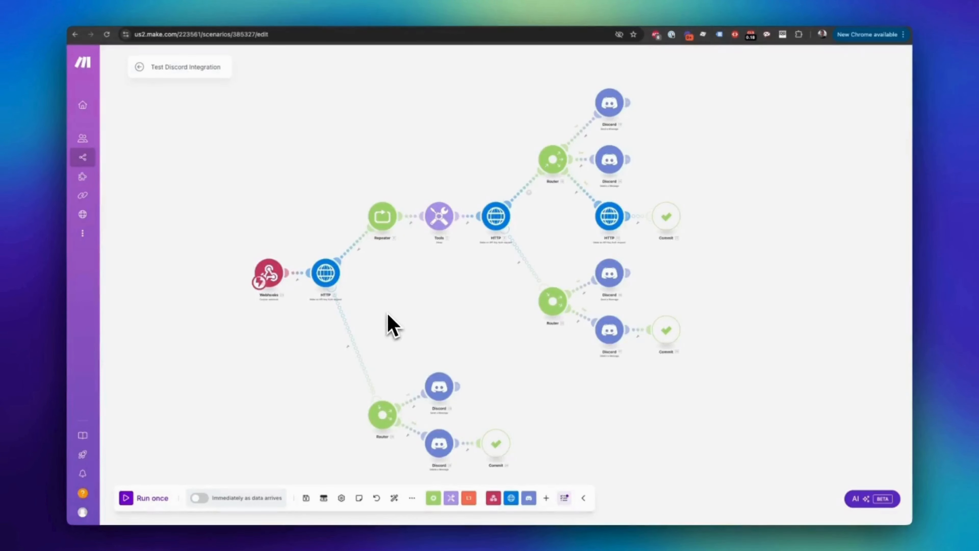